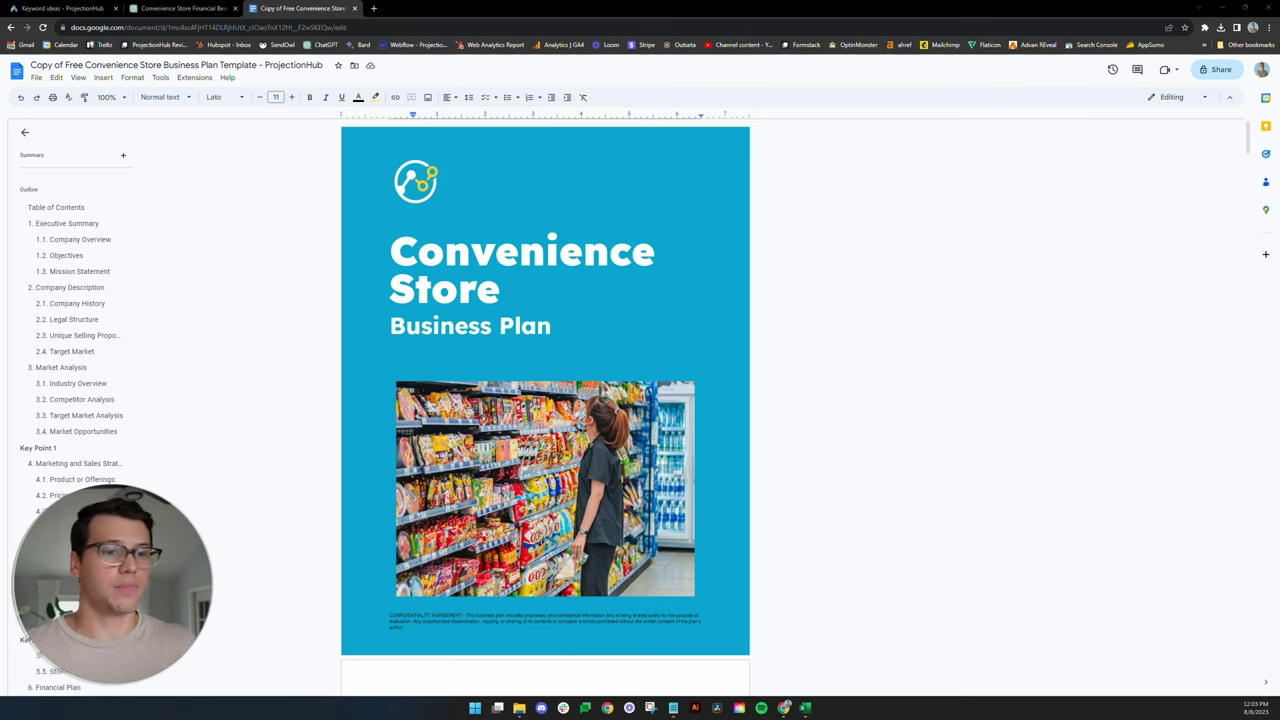
Scroll past the cover page to the Table of Contents, listing Executive Summary (p. 2) through Appendix (p. 17).
scroll(588, 533, "down", 5)
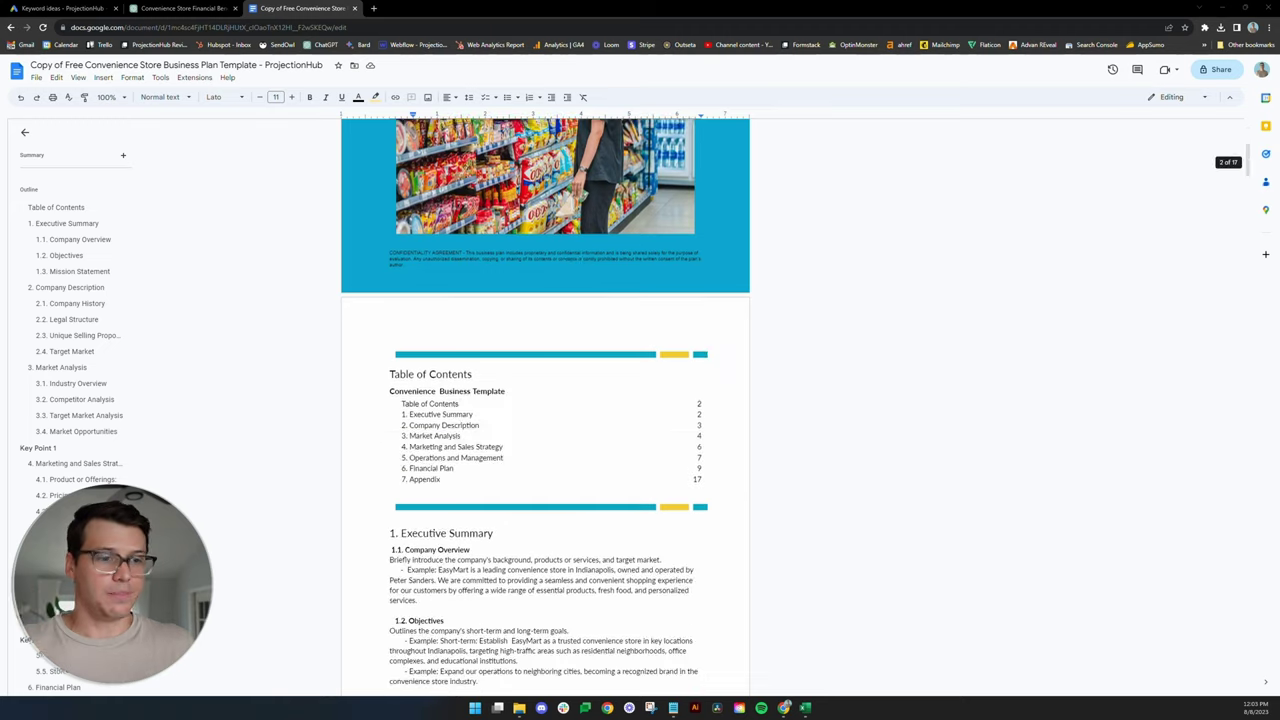
scroll(588, 533, "up", 3)
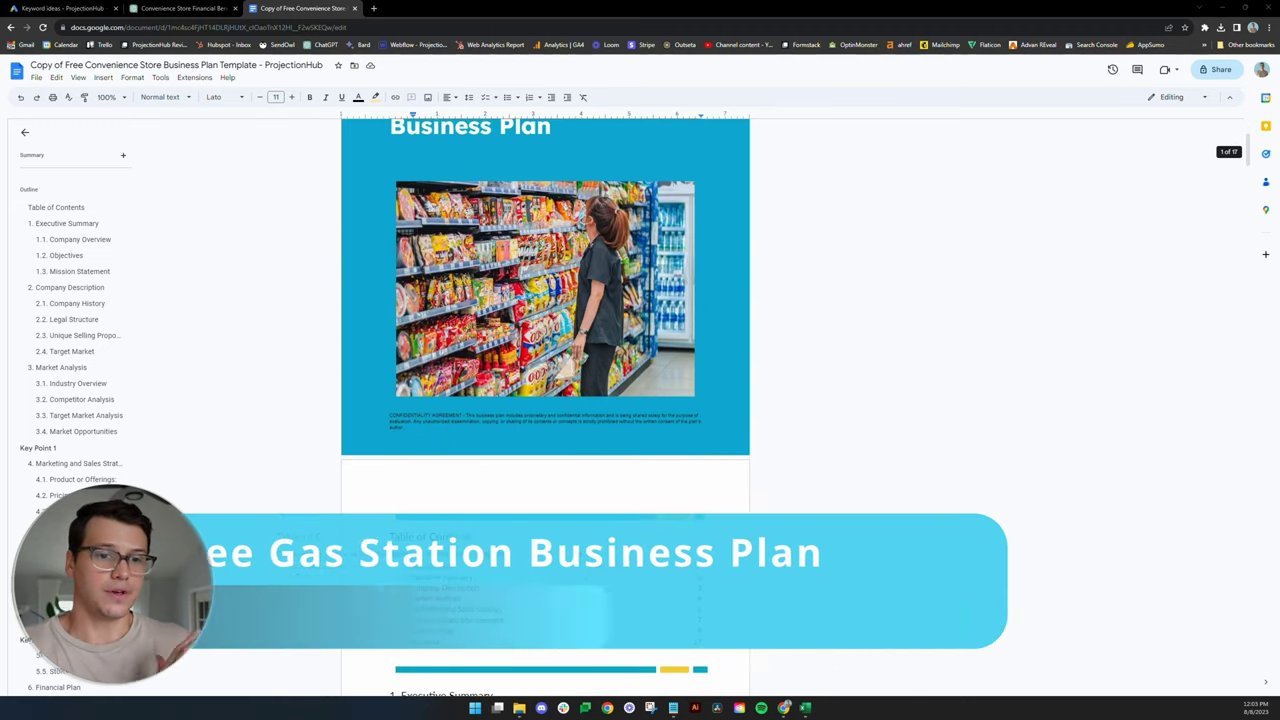
scroll(545, 408, "down", 4)
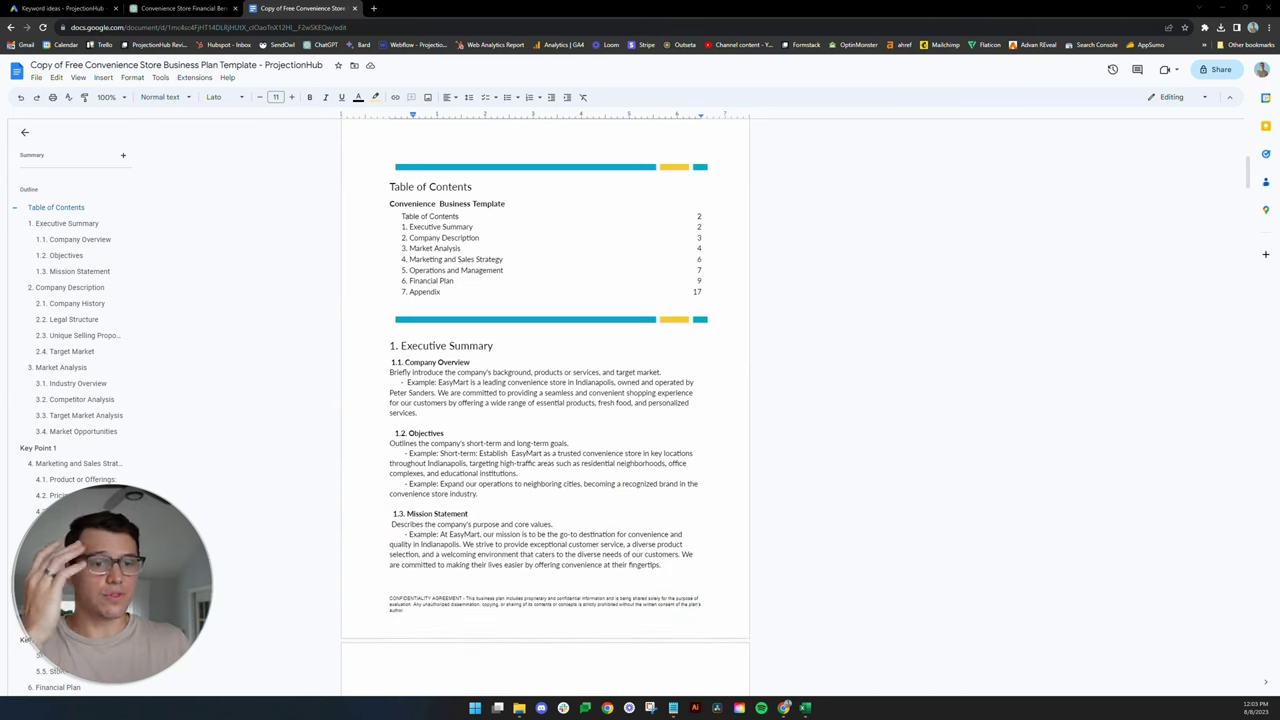
scroll(495, 567, "up", 5)
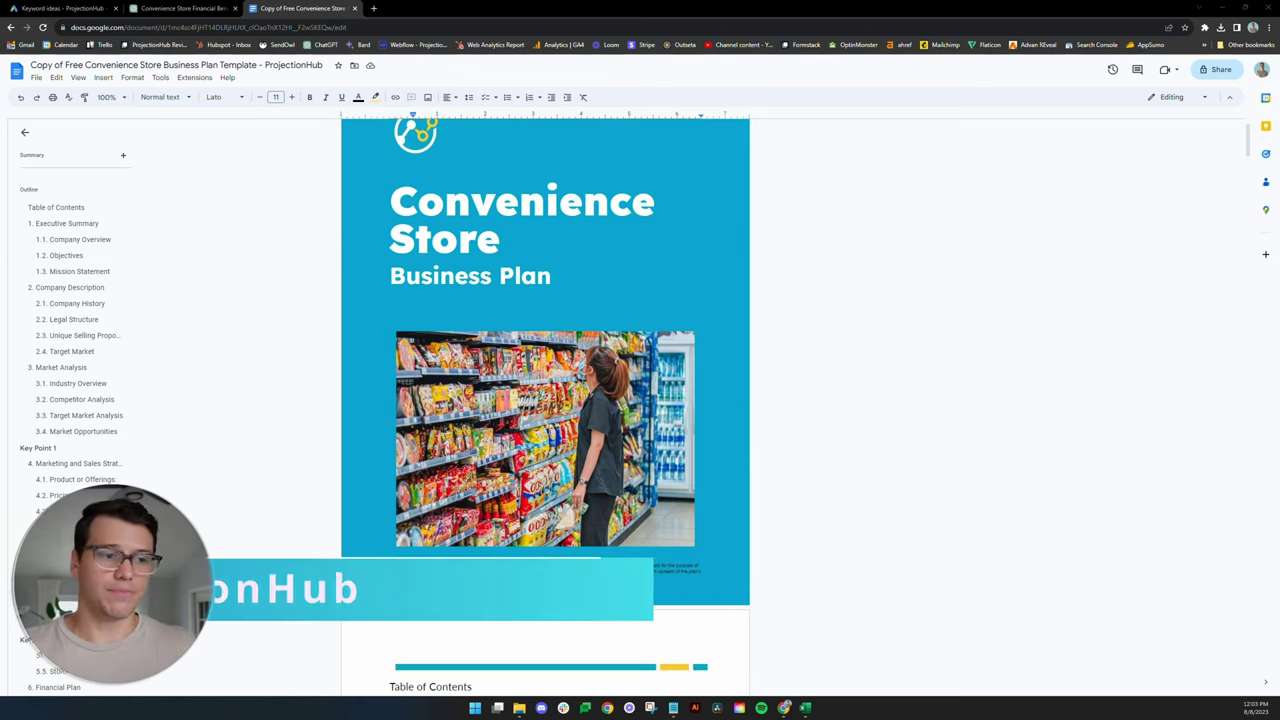
scroll(545, 400, "up", 1)
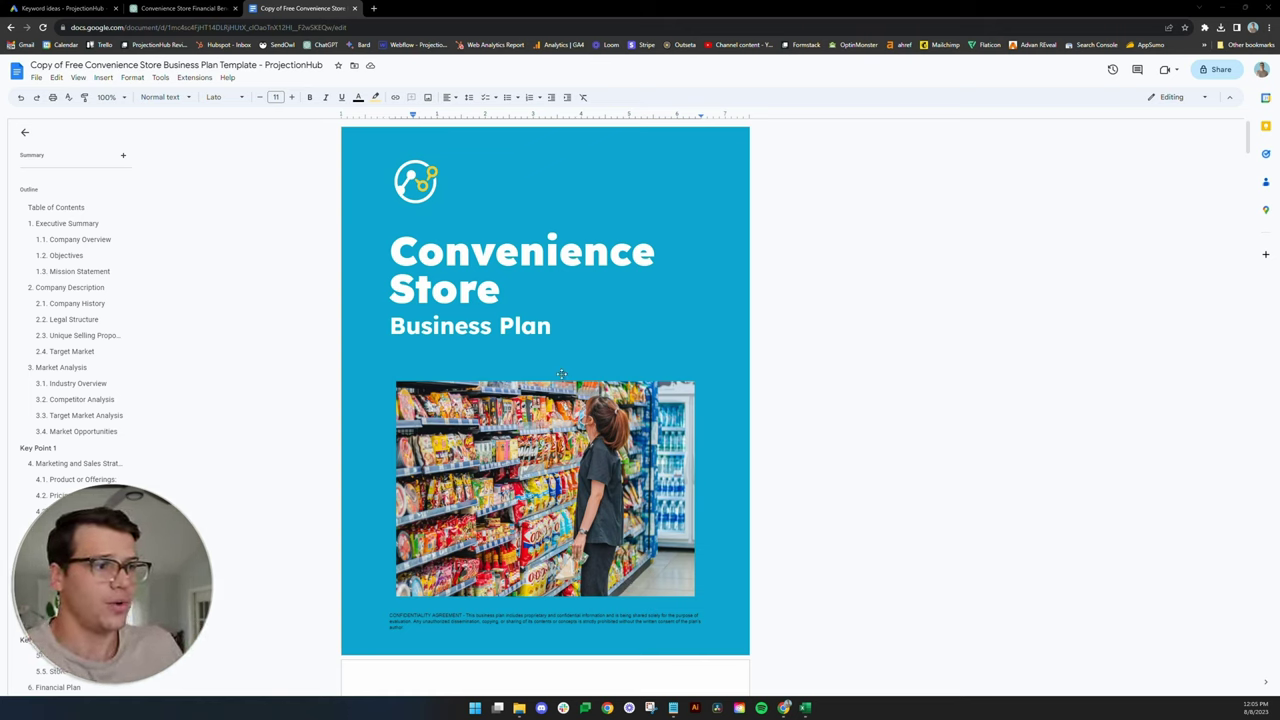
scroll(556, 378, "down", 1)
scroll(556, 379, "down", 3)
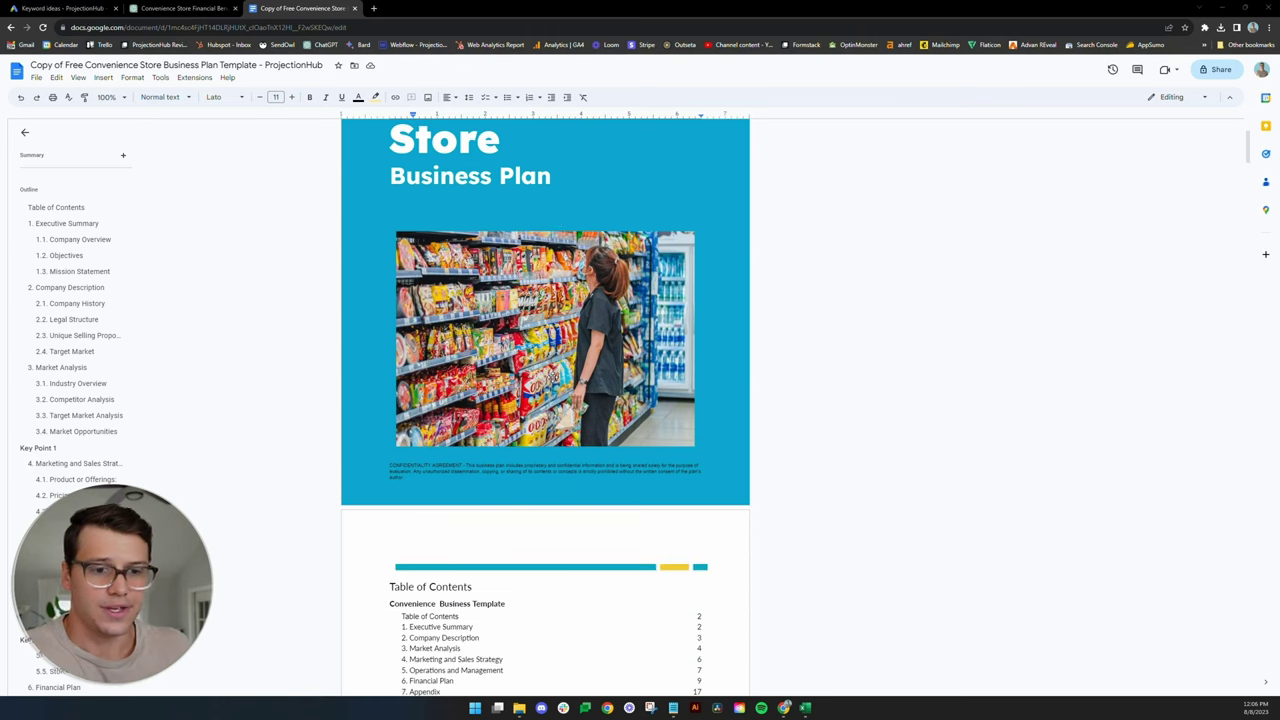
scroll(525, 381, "down", 3)
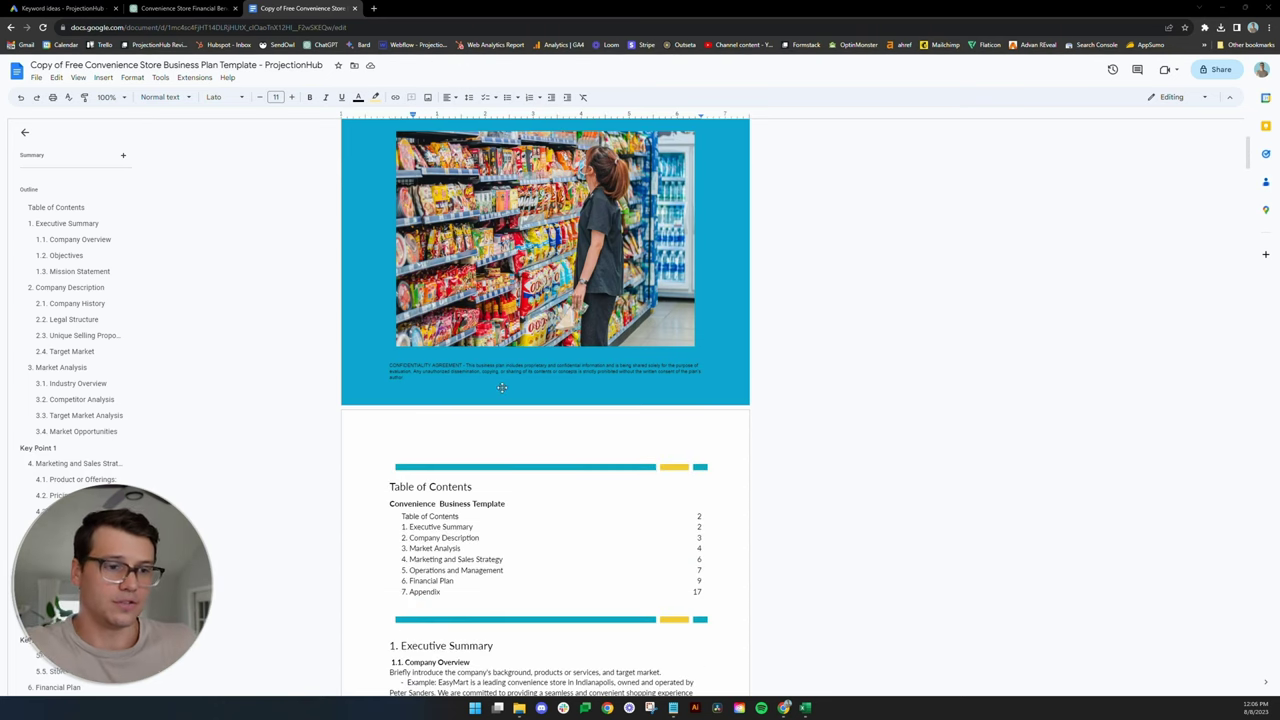
scroll(505, 420, "down", 3)
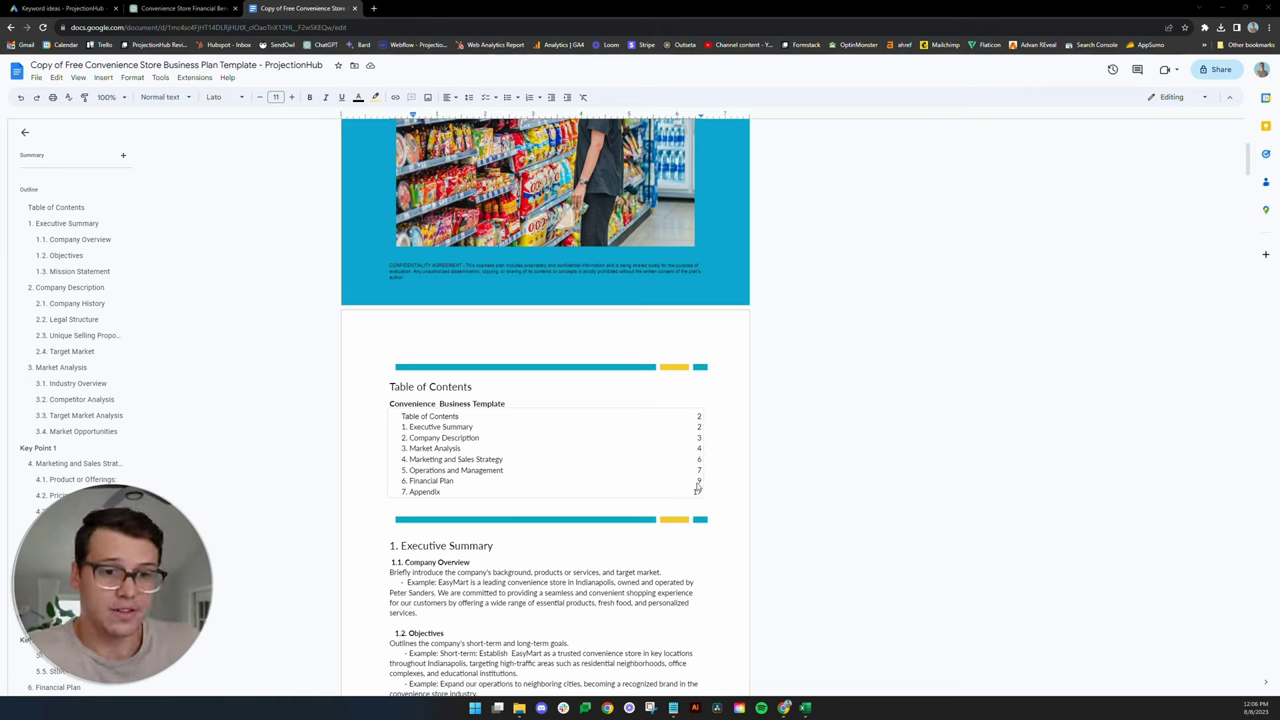
scroll(680, 500, "up", 1)
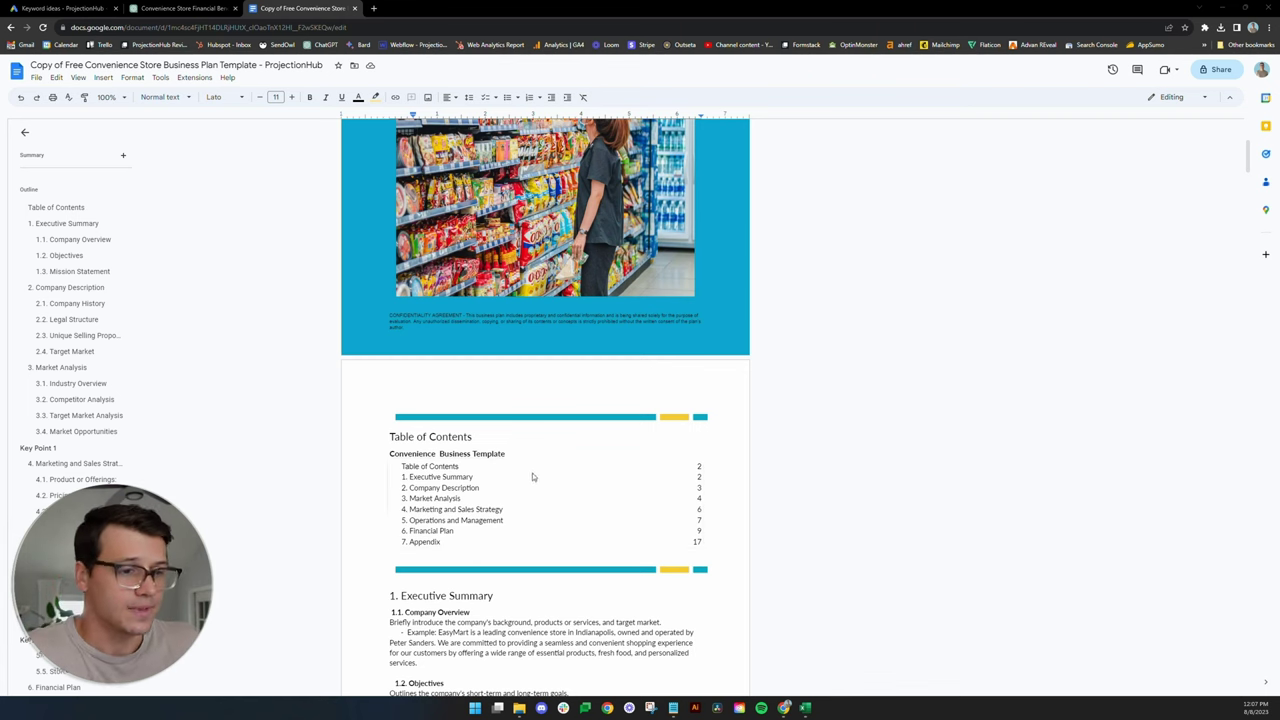
Scroll down to section 1 Executive Summary and place the cursor in the Company Overview example text.
scroll(531, 478, "down", 3)
scroll(545, 404, "down", 1)
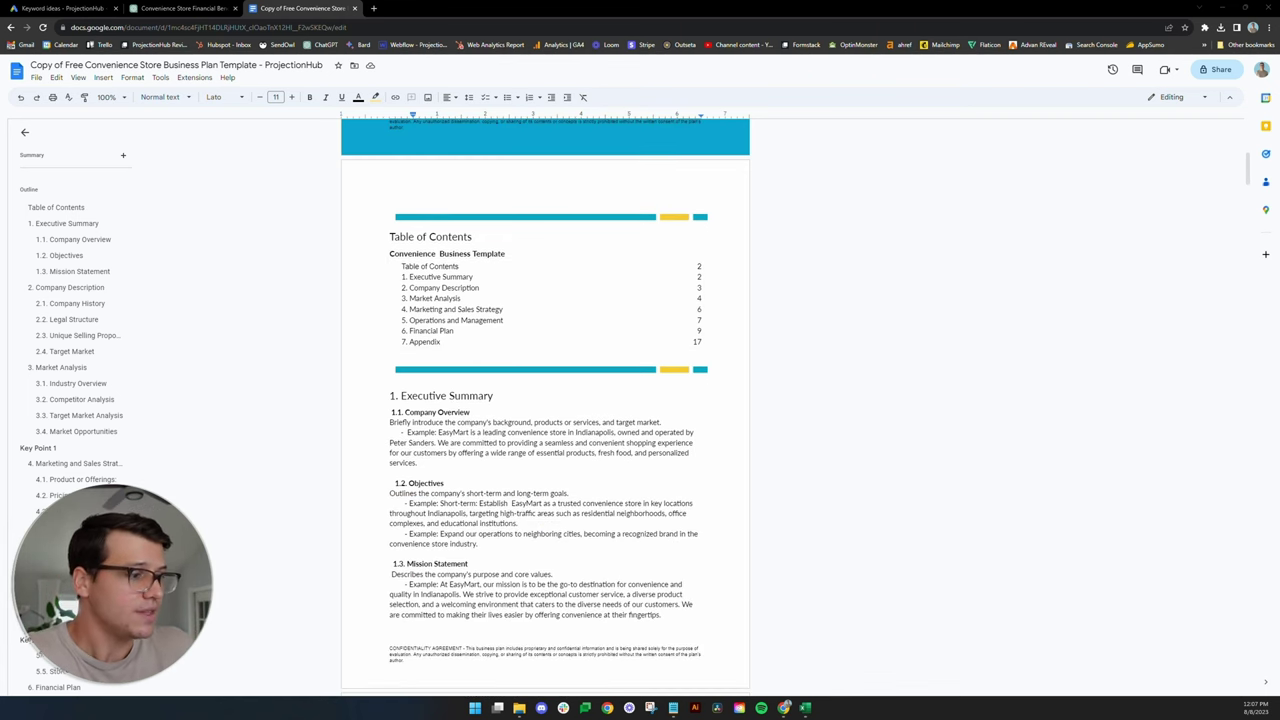
scroll(545, 400, "down", 2)
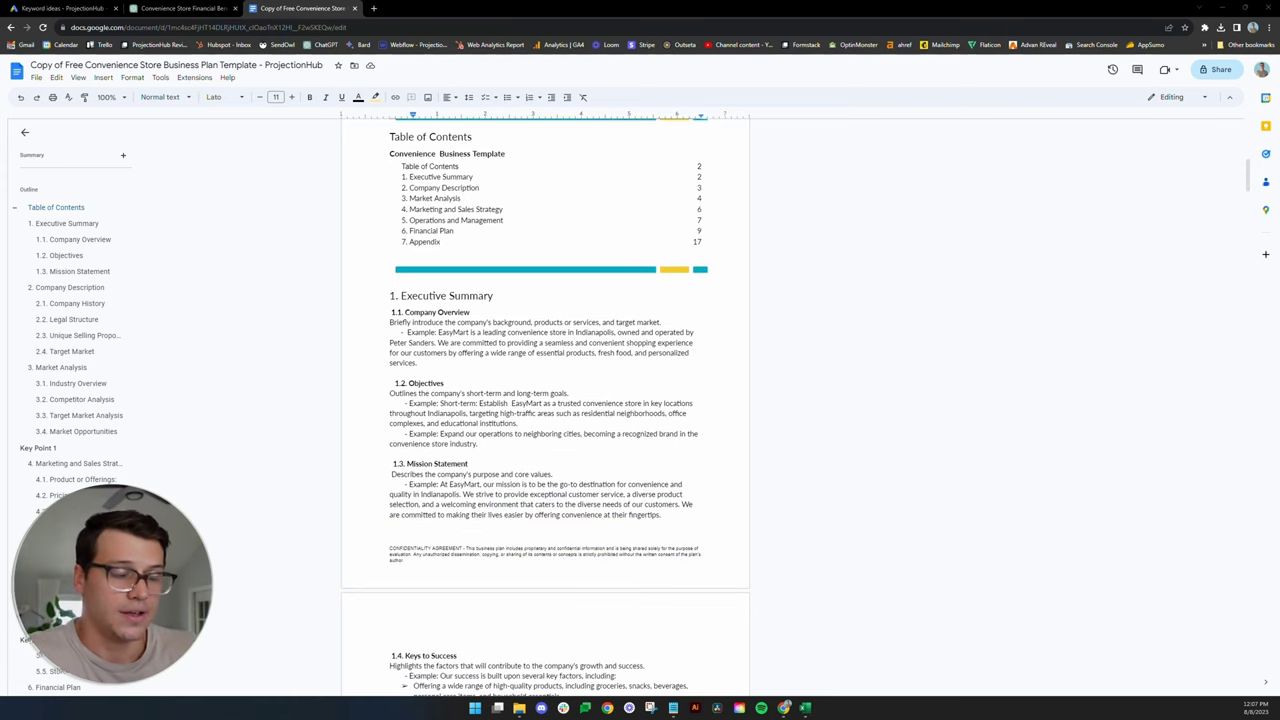
scroll(545, 400, "down", 2)
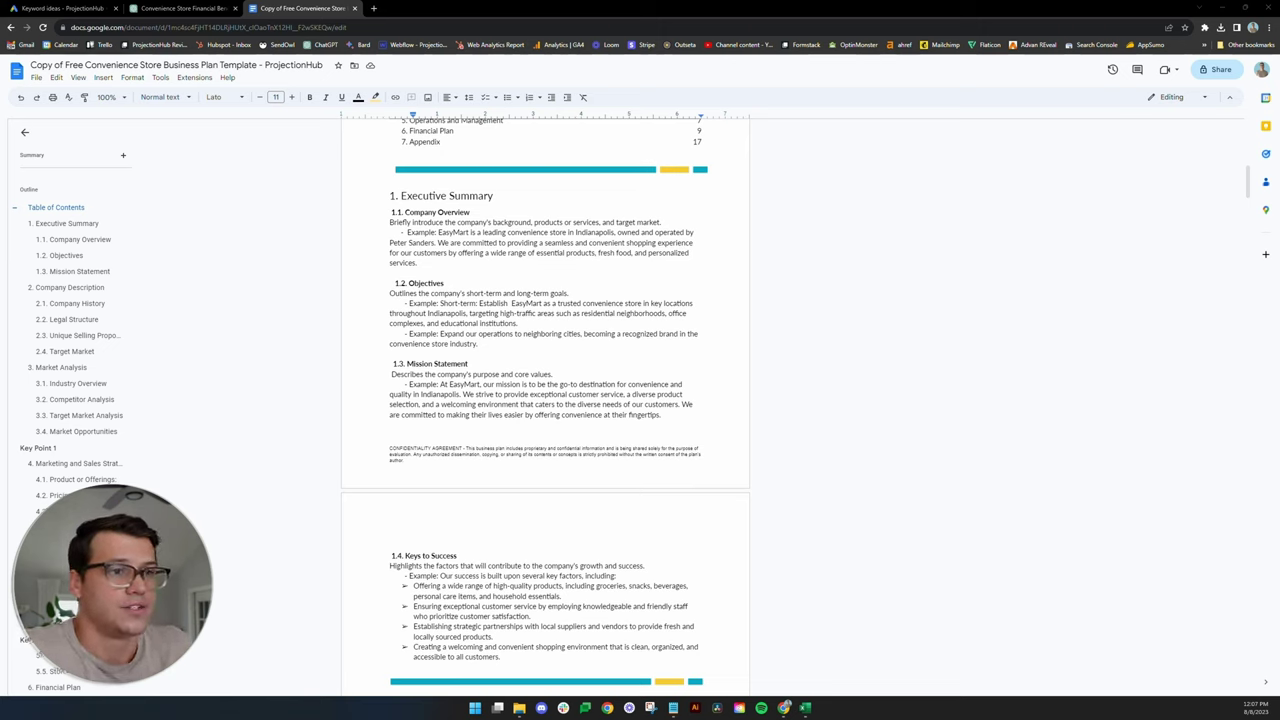
left_click(519, 253)
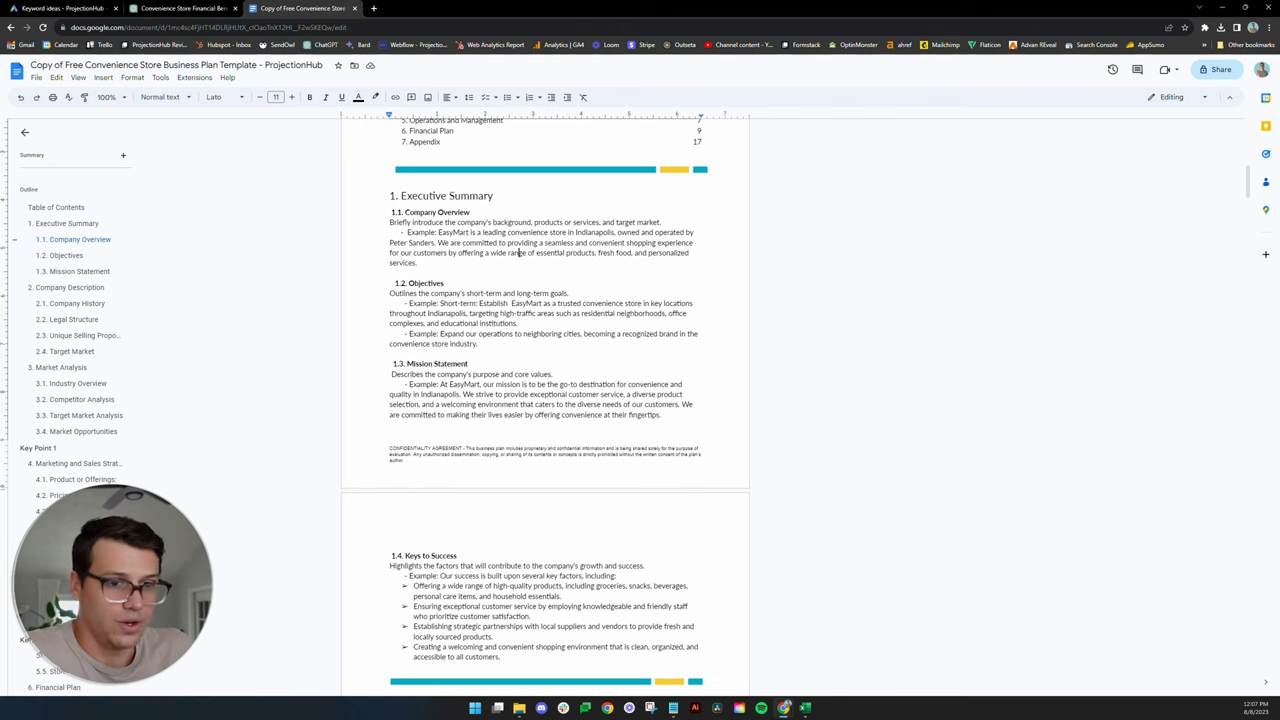
Review section 2, marking the 2.3 Unique Selling Proposition heading and paragraph, then continue toward Market Analysis.
scroll(519, 253, "down", 5)
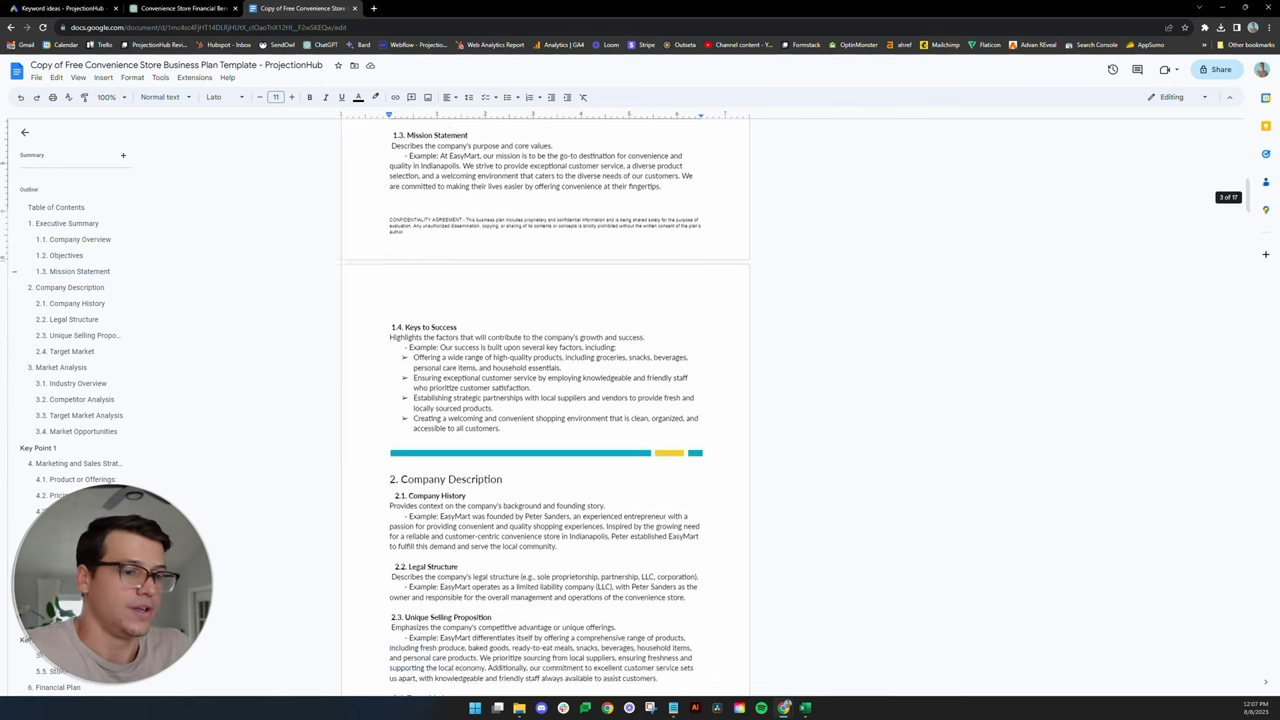
scroll(545, 400, "down", 3)
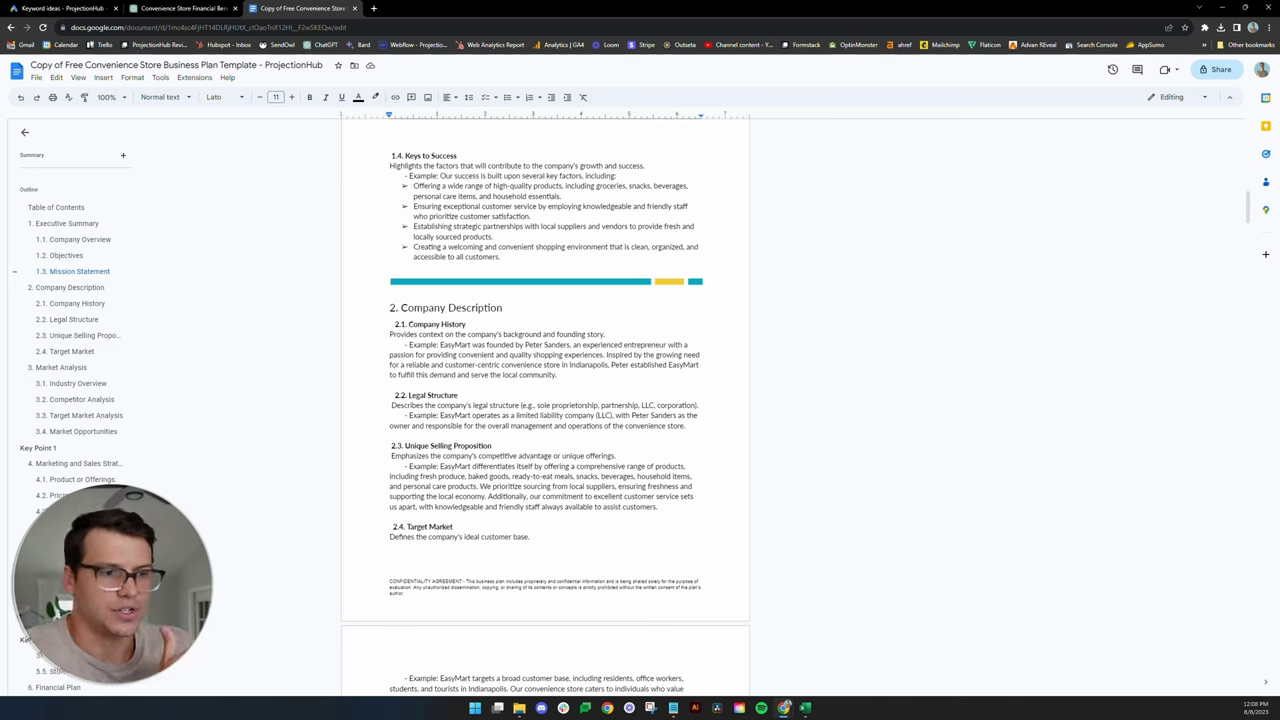
left_click(78, 335)
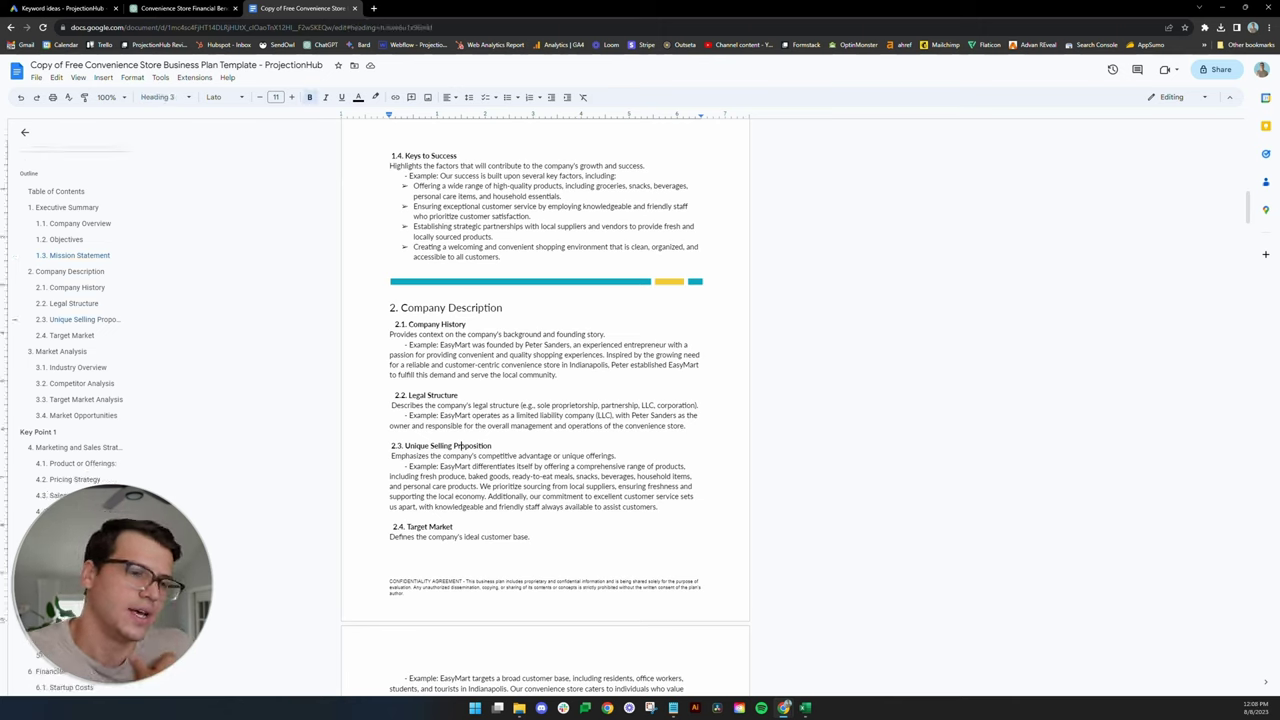
left_click(459, 507)
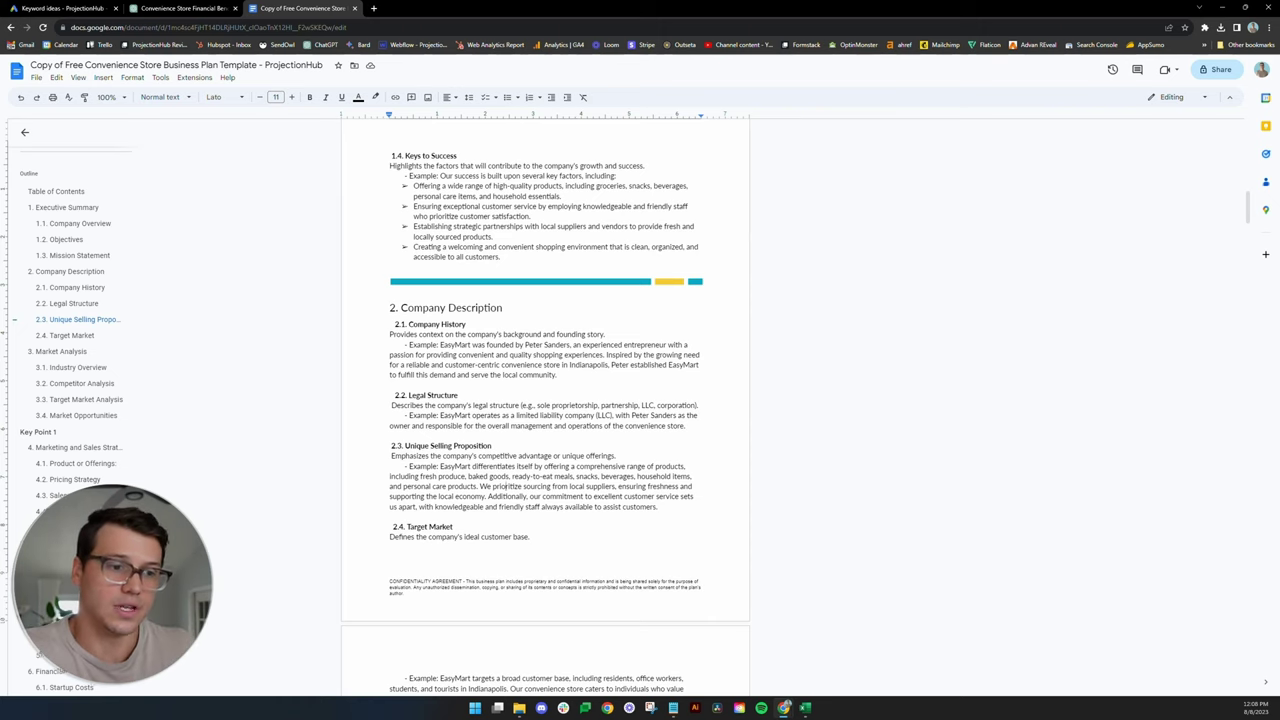
scroll(545, 400, "down", 1)
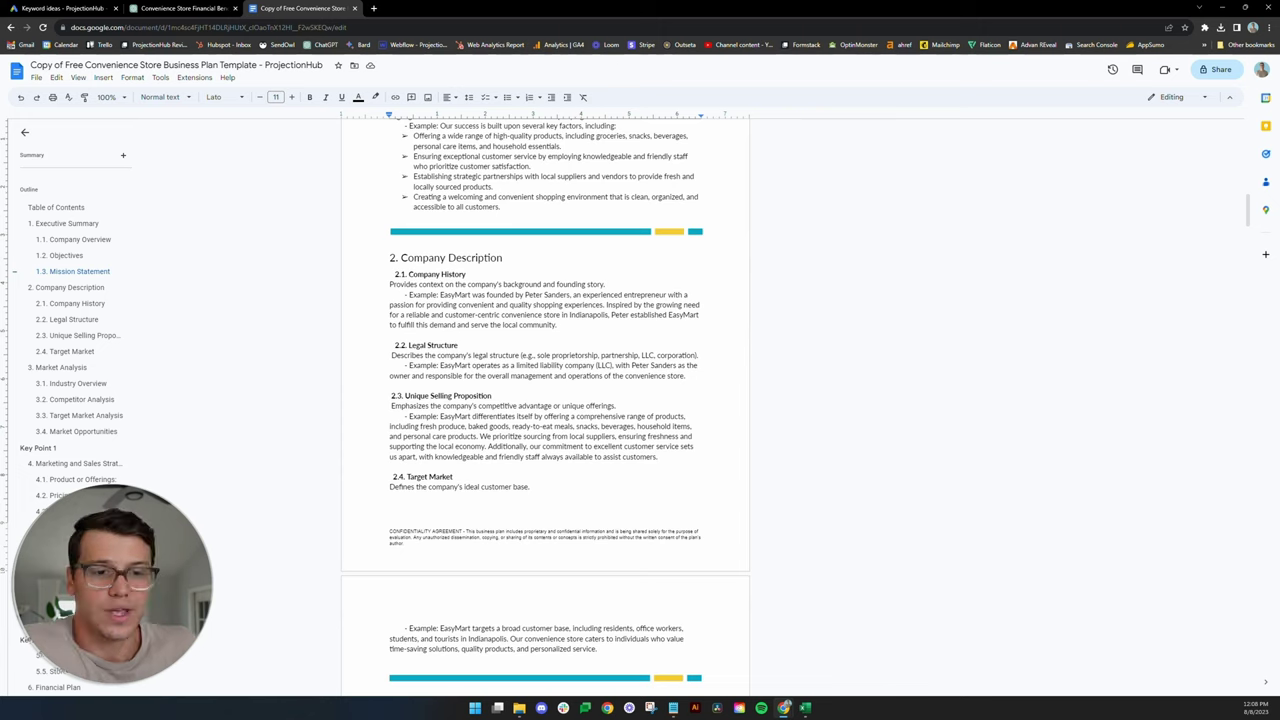
left_click(507, 446)
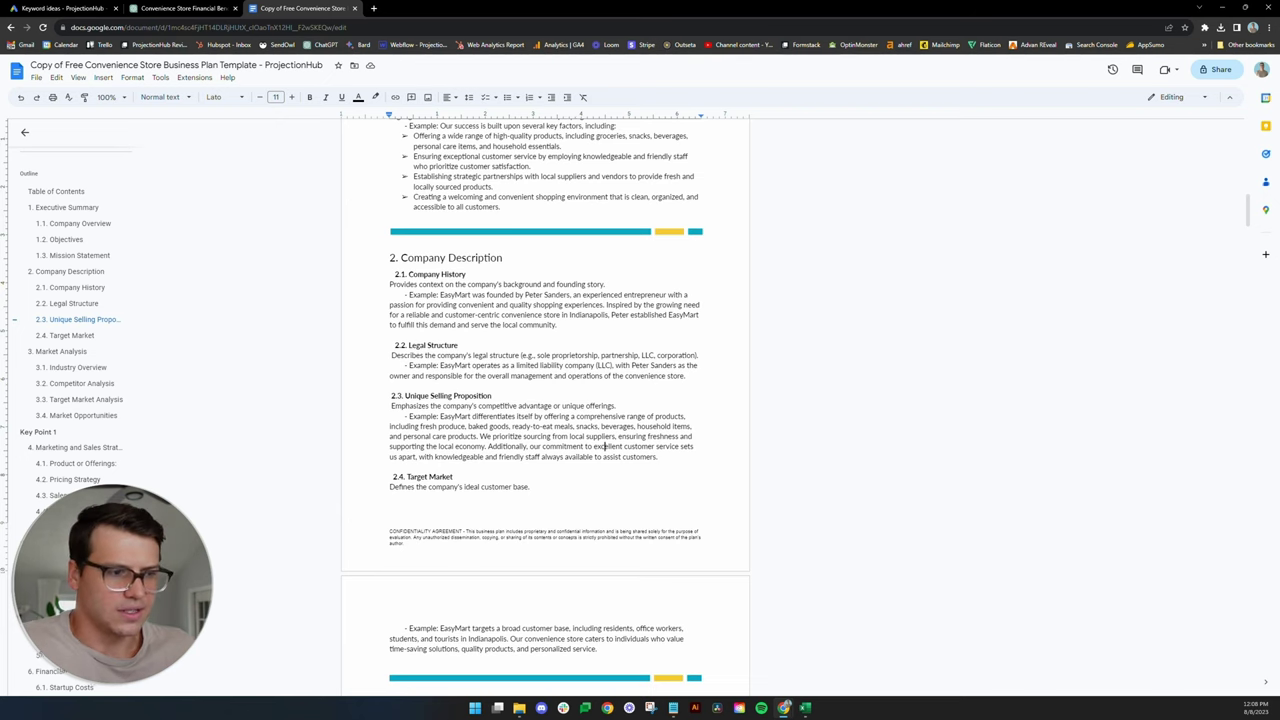
scroll(604, 446, "down", 1)
scroll(545, 408, "down", 1)
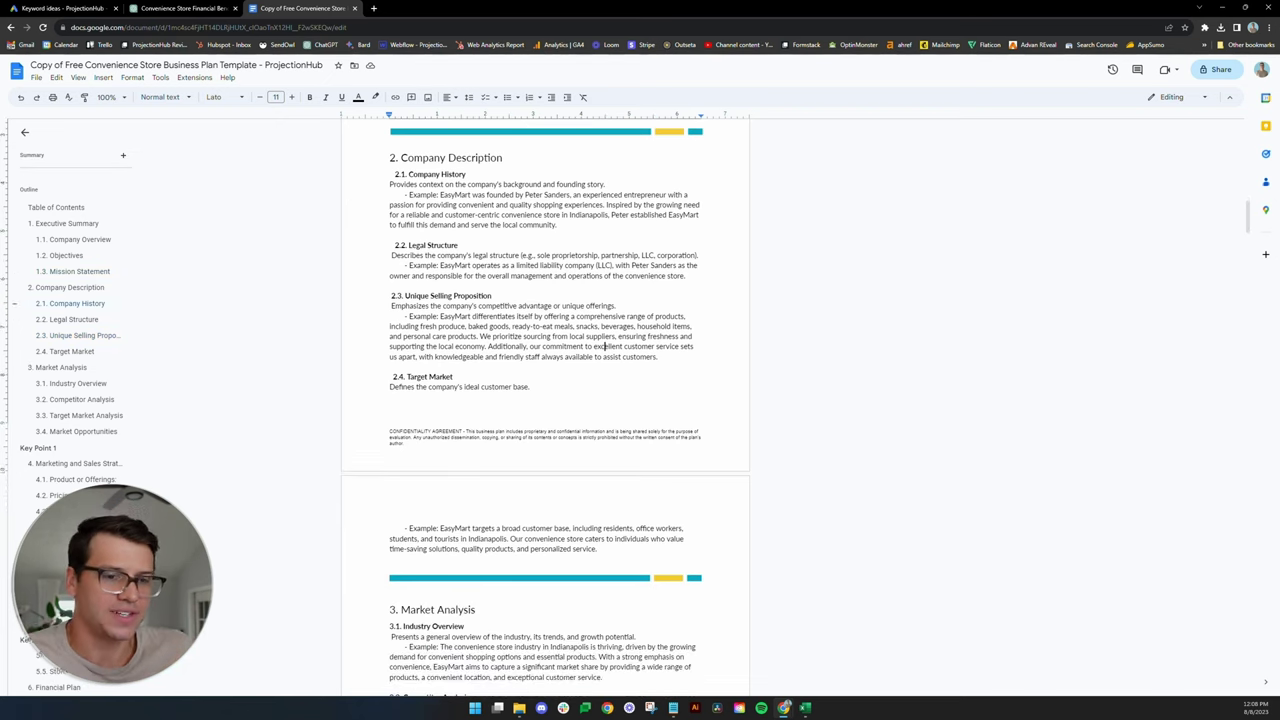
scroll(545, 408, "down", 4)
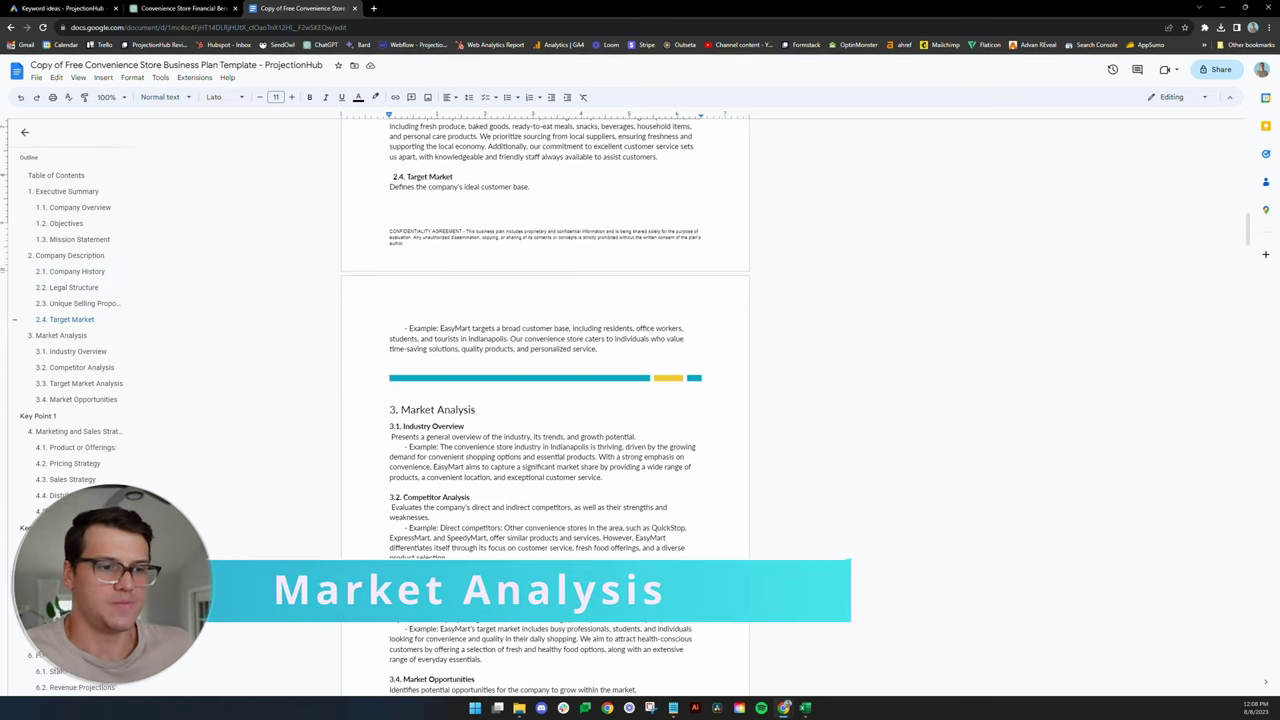
Scroll to section 3 and click into the Industry Overview and Competitor Analysis example paragraphs.
scroll(545, 408, "down", 2)
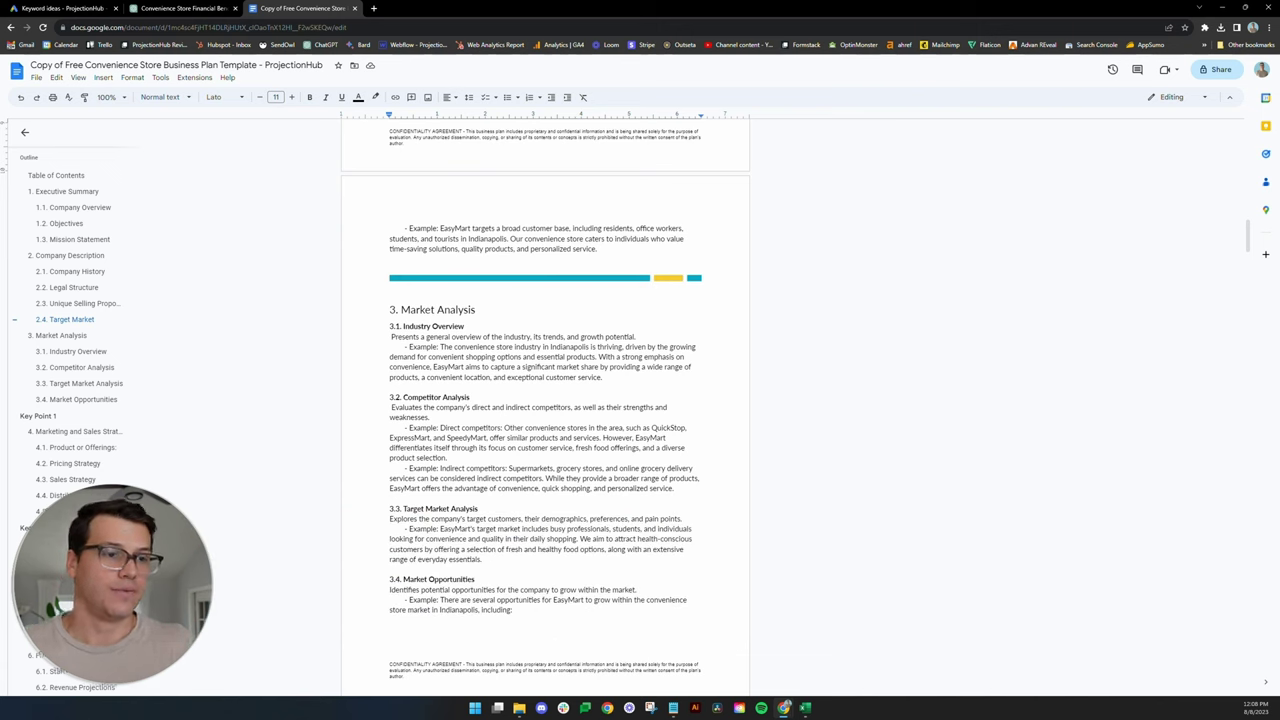
left_click(511, 367)
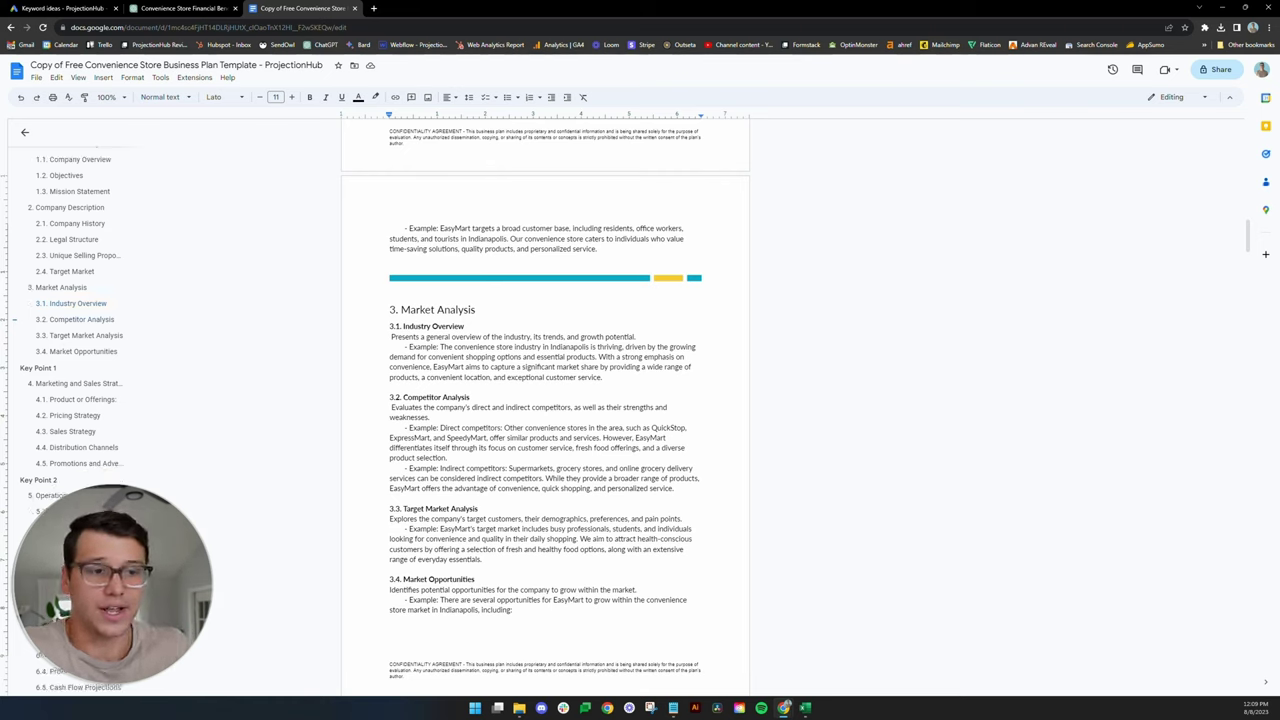
left_click(478, 437)
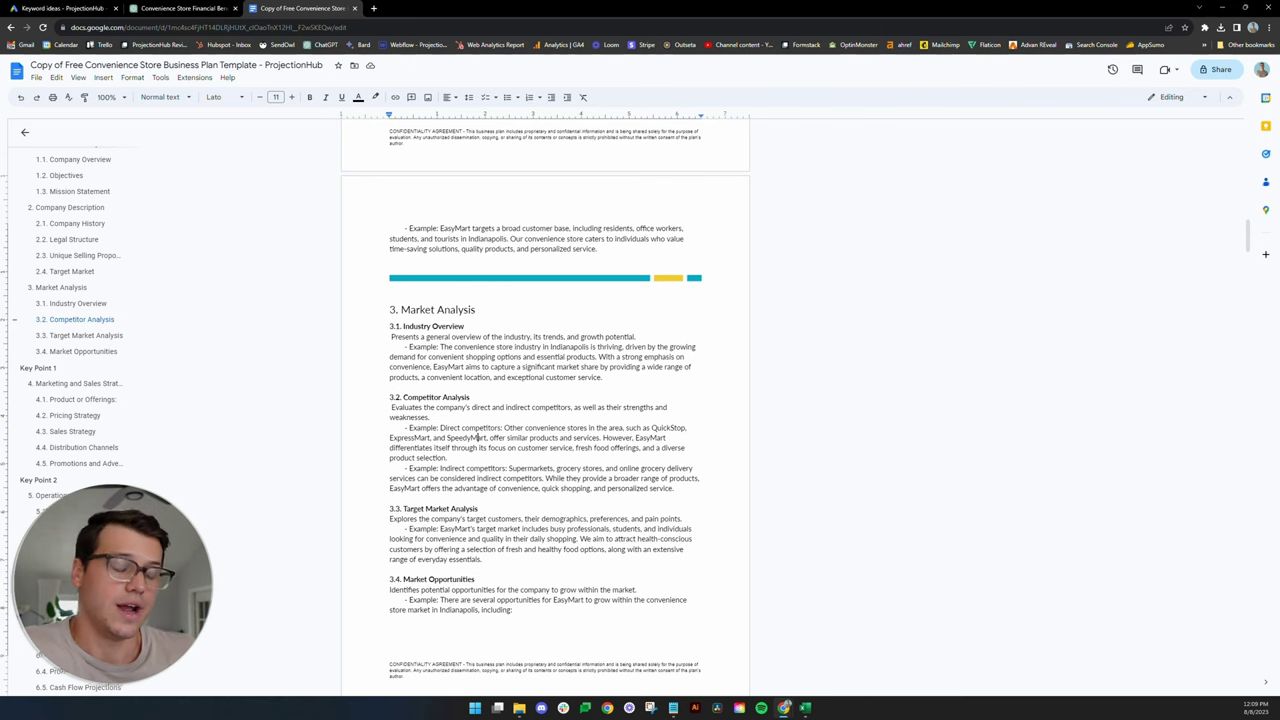
scroll(545, 410, "up", 1)
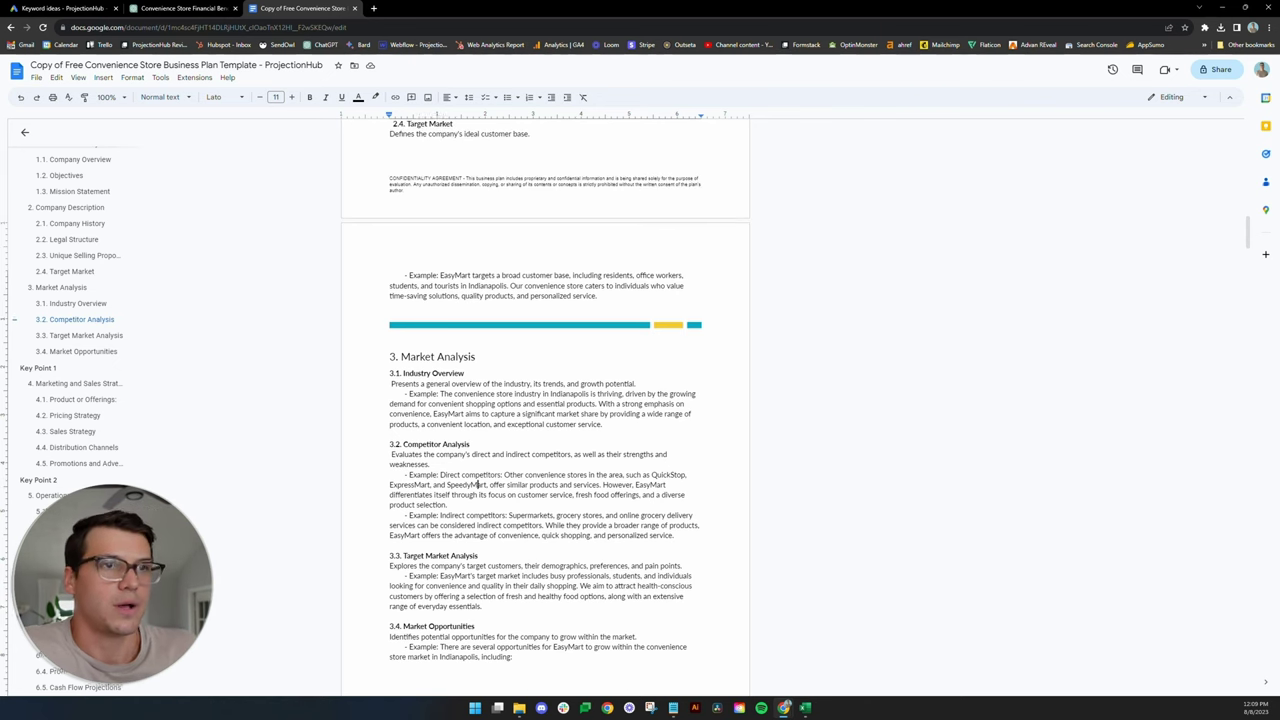
scroll(545, 410, "down", 1)
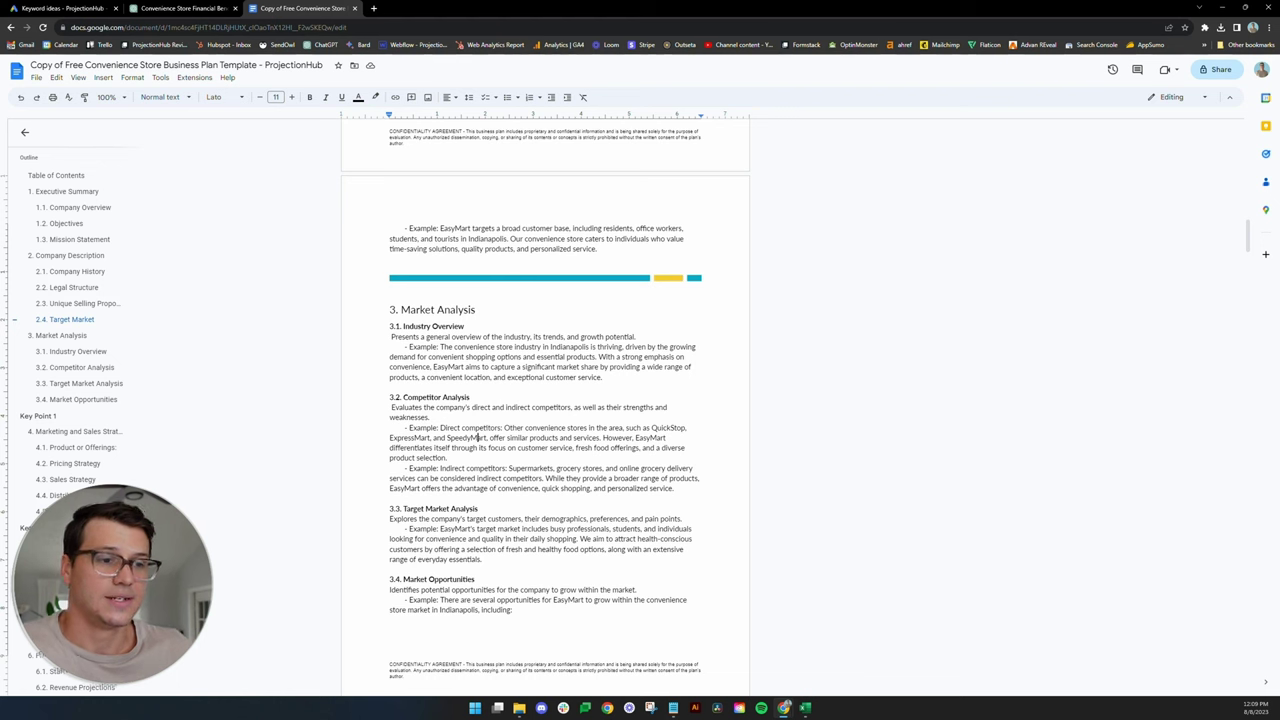
scroll(478, 437, "down", 1)
Scroll down to the Key Point 1 box and highlight Example 1's demographic analysis text.
scroll(545, 400, "down", 3)
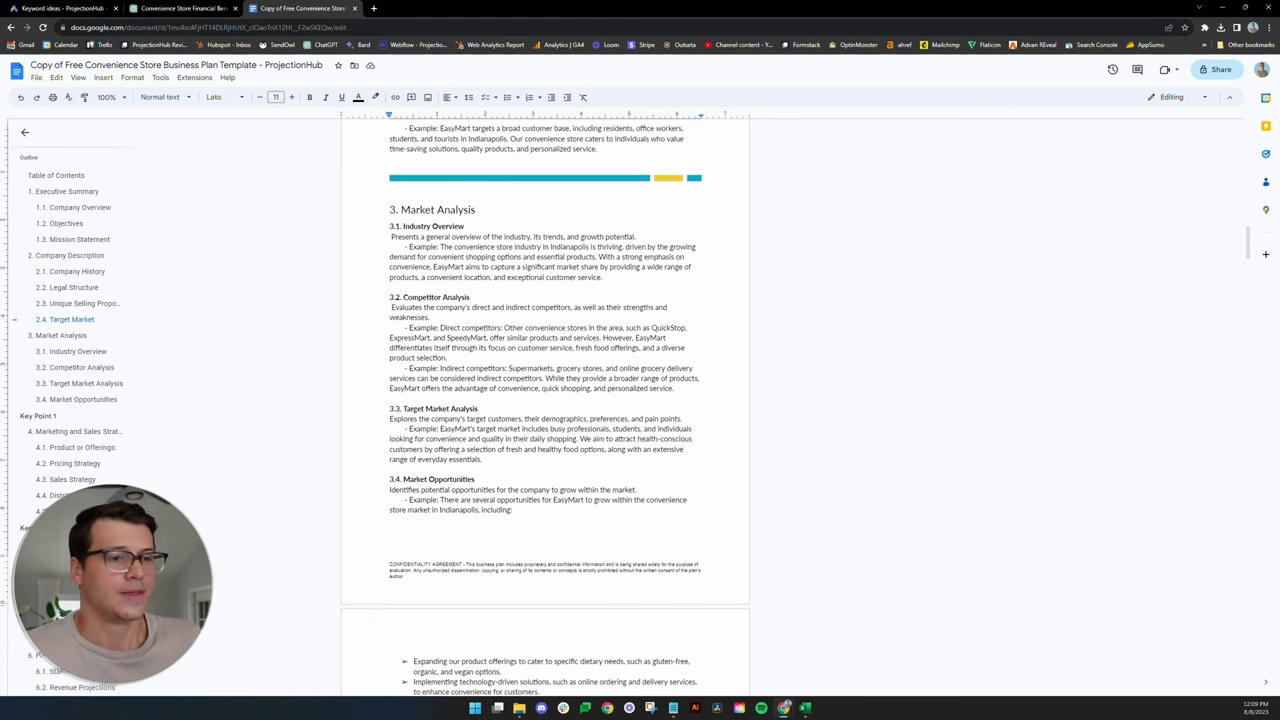
scroll(476, 458, "down", 3)
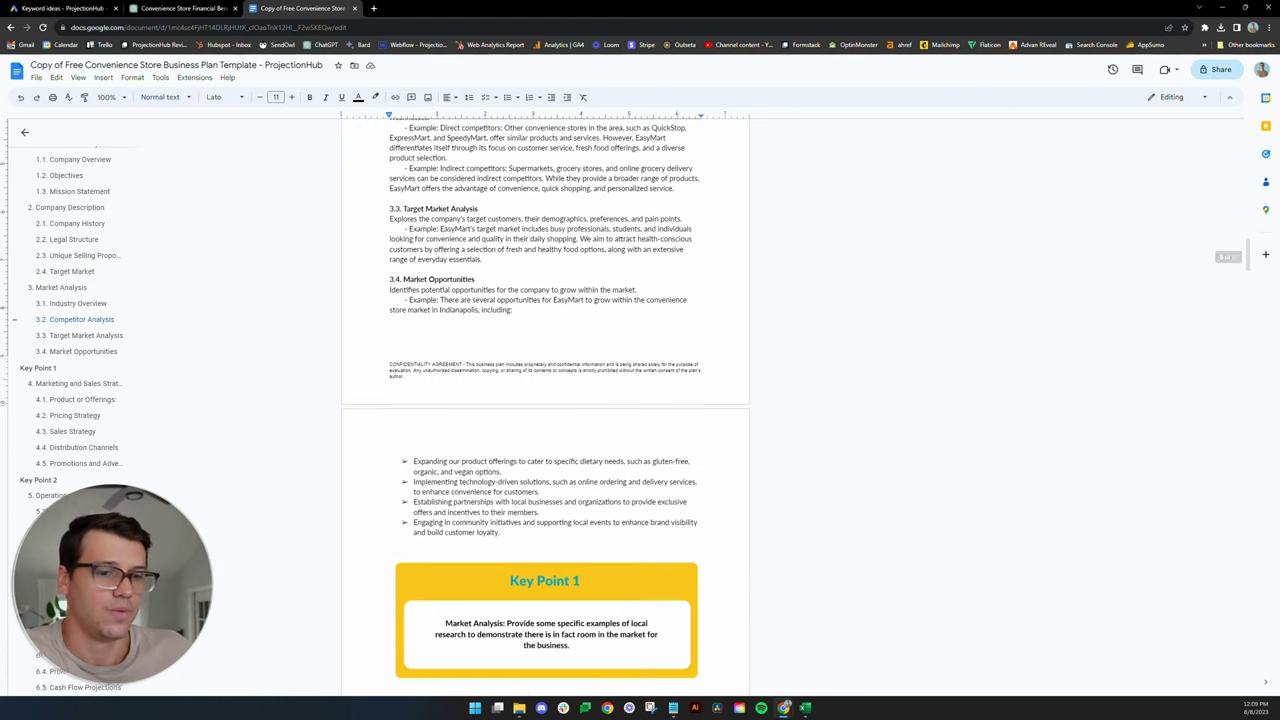
scroll(476, 458, "up", 3)
scroll(476, 458, "down", 1)
scroll(586, 527, "down", 2)
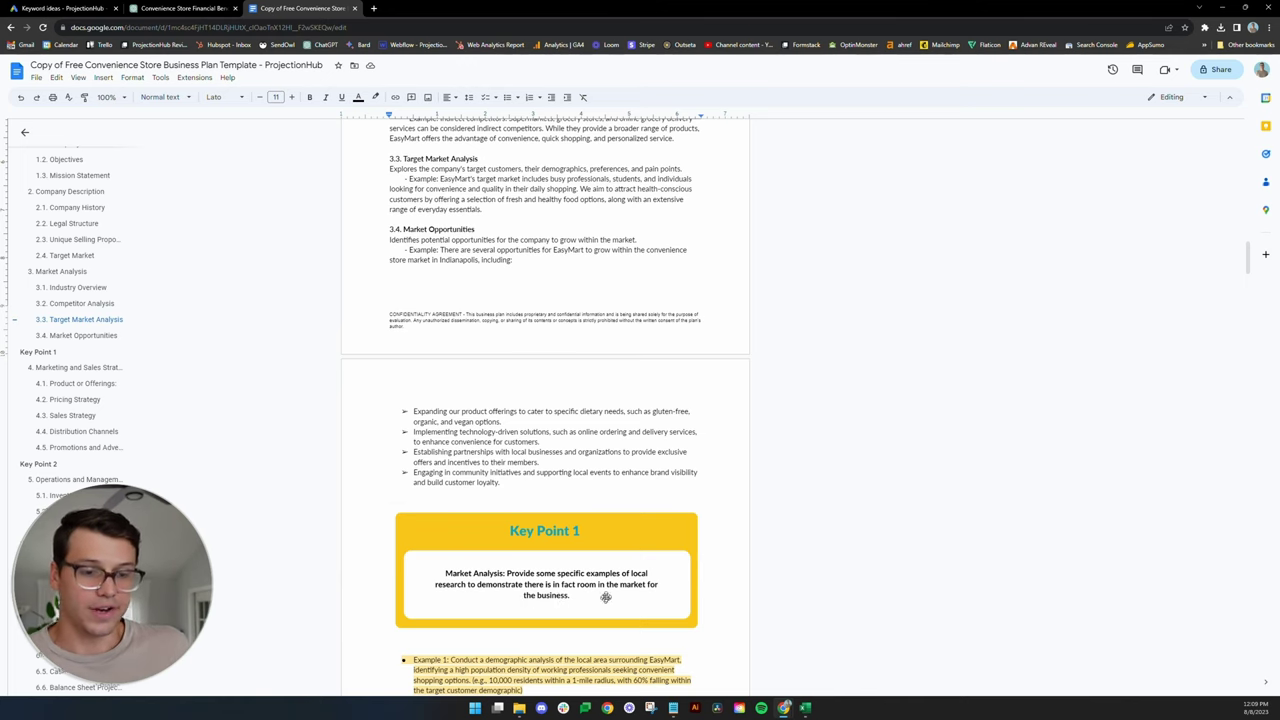
scroll(477, 137, "up", 1)
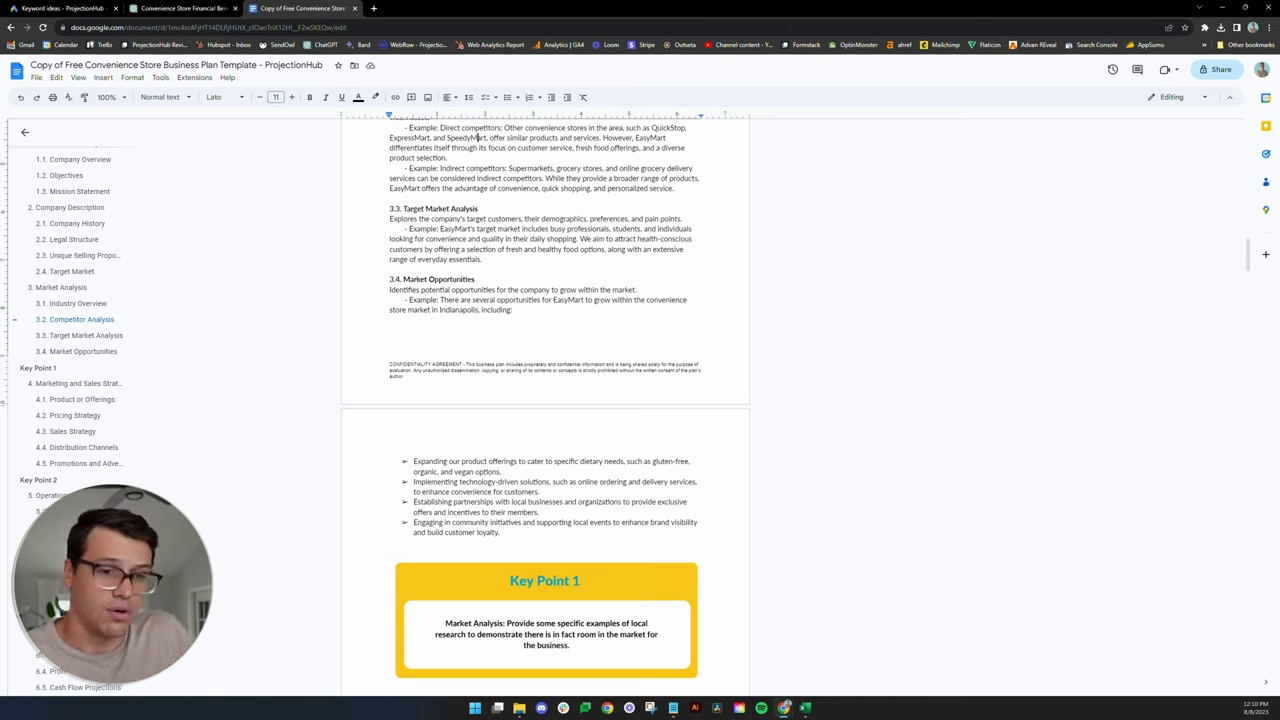
scroll(600, 500, "down", 2)
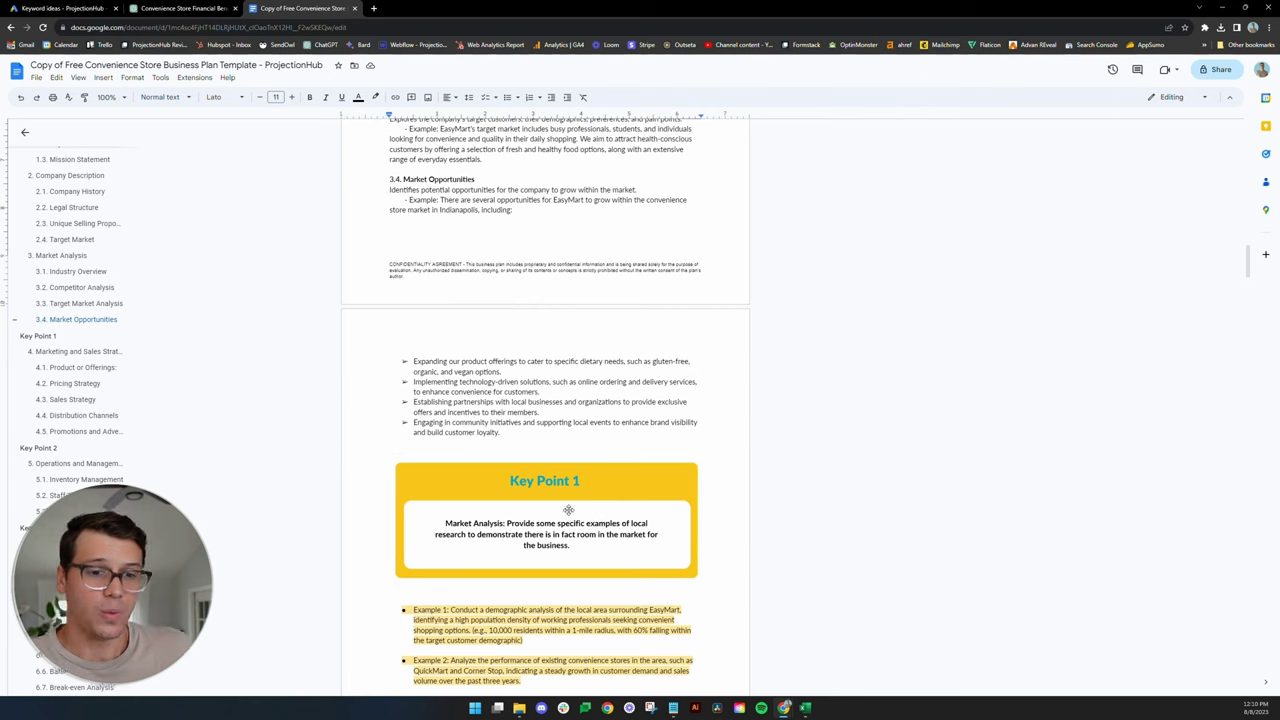
scroll(611, 484, "down", 1)
scroll(611, 484, "down", 1)
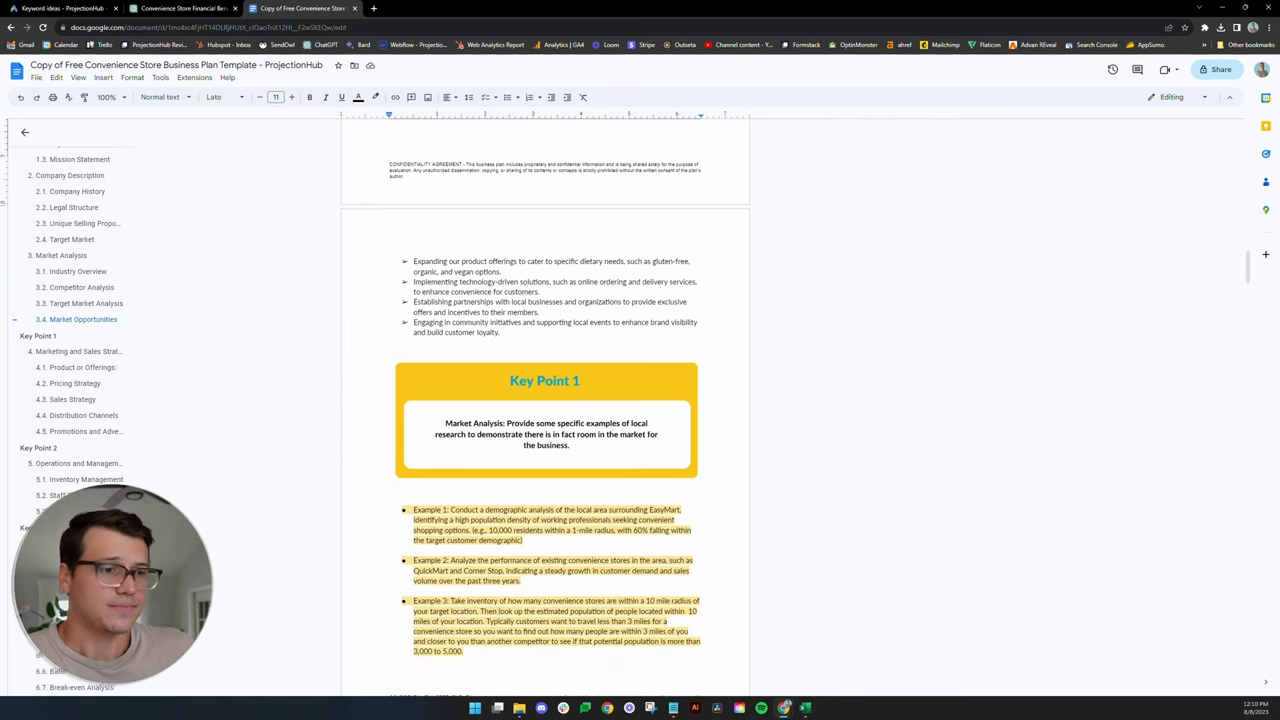
left_click(489, 530)
left_click_drag(451, 510, 523, 540)
left_click(523, 540)
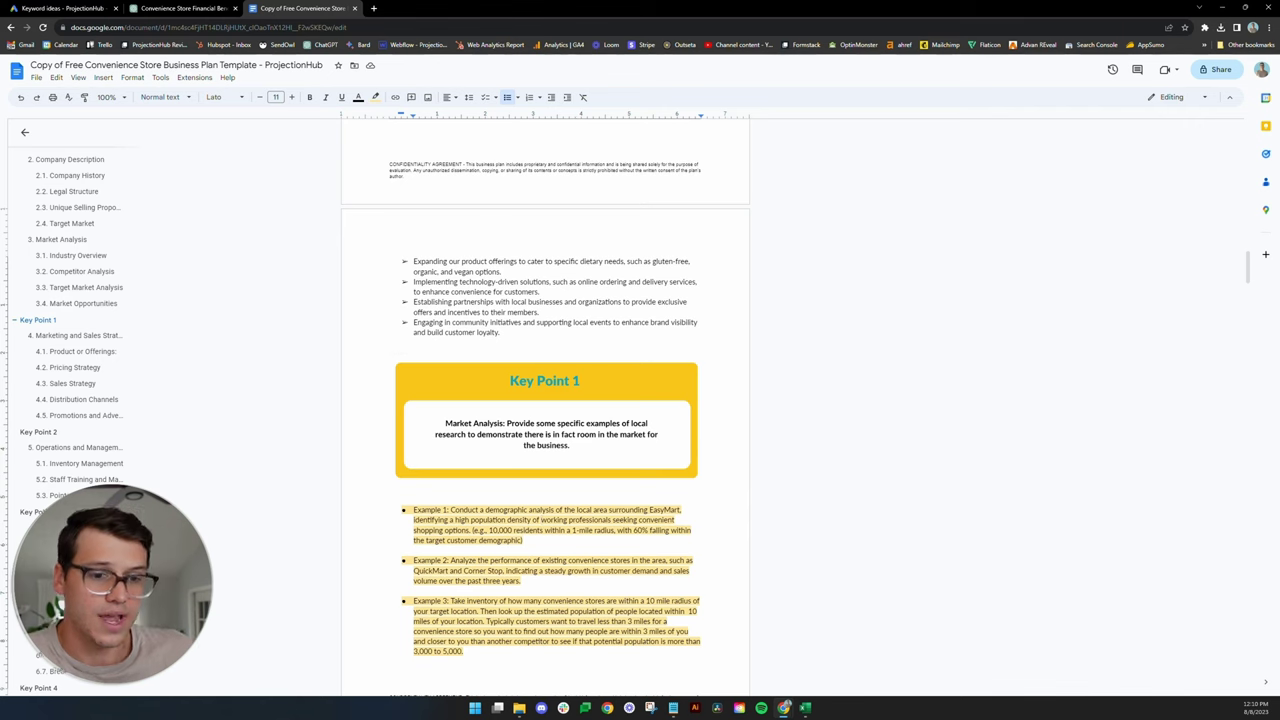
Highlight Example 3's competitor inventory text and Example 4's keyword planner note.
scroll(545, 400, "down", 1)
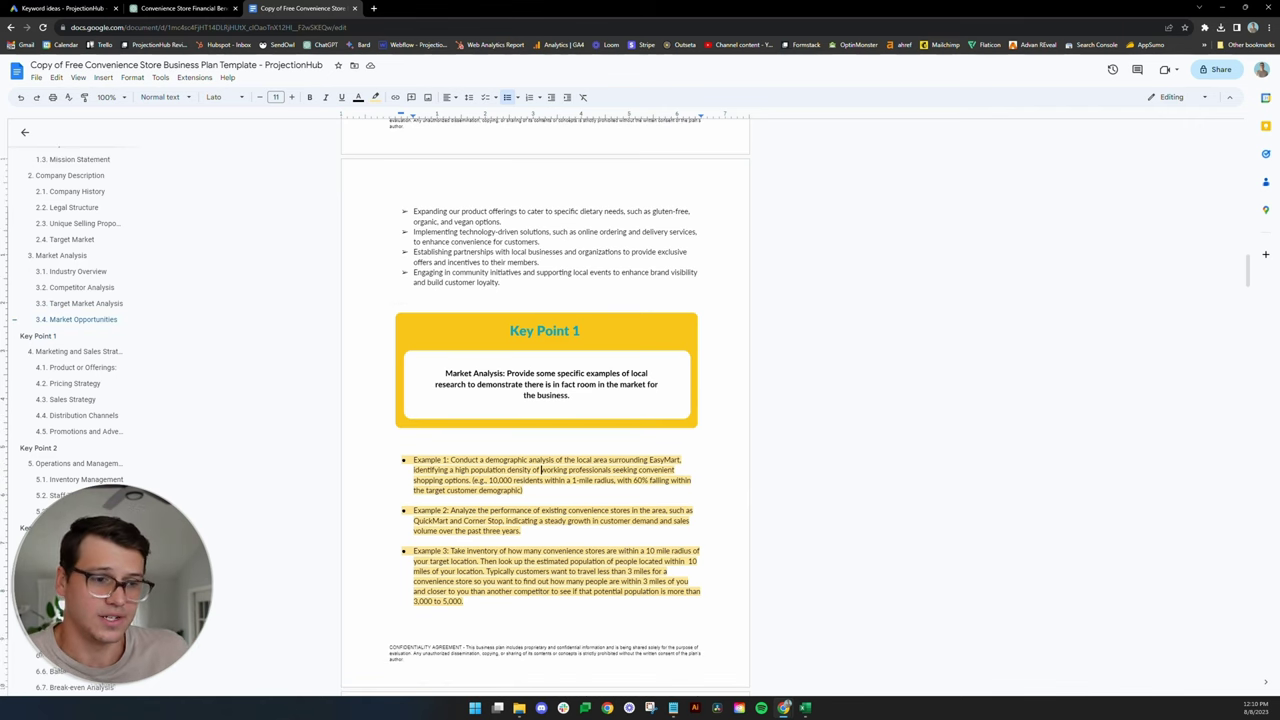
scroll(541, 370, "down", 2)
scroll(545, 400, "down", 1)
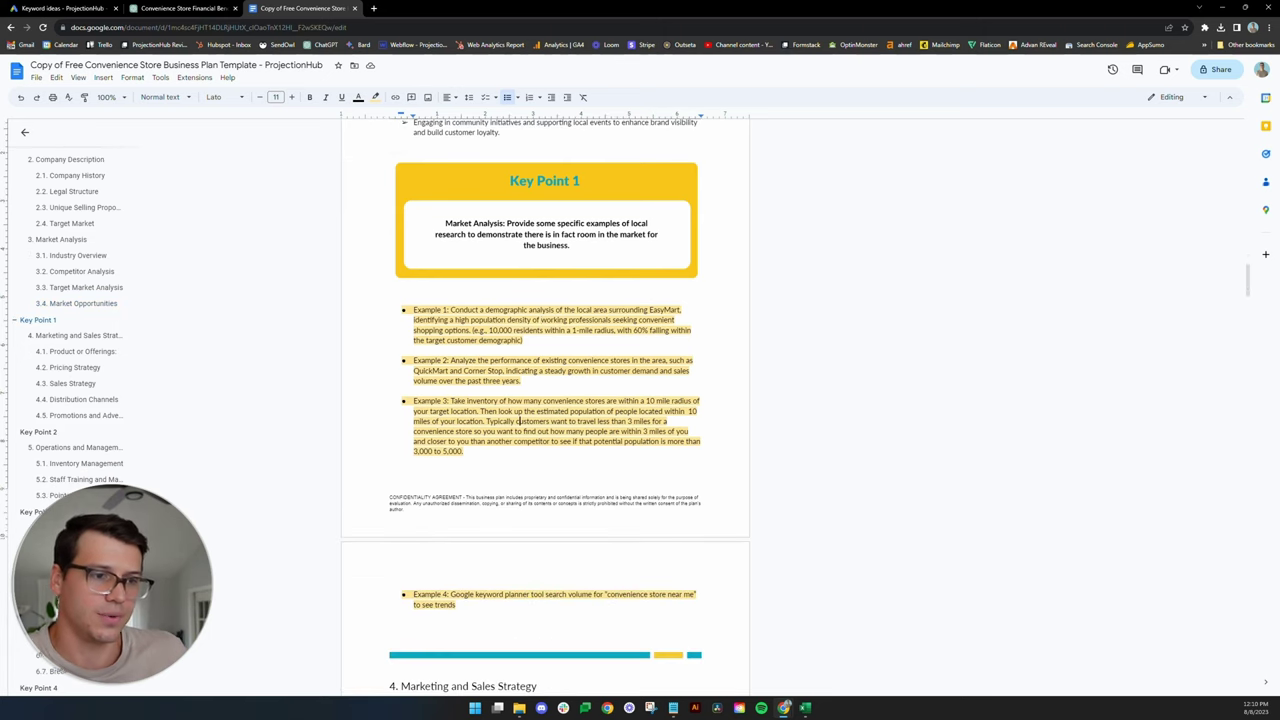
left_click_drag(451, 400, 466, 452)
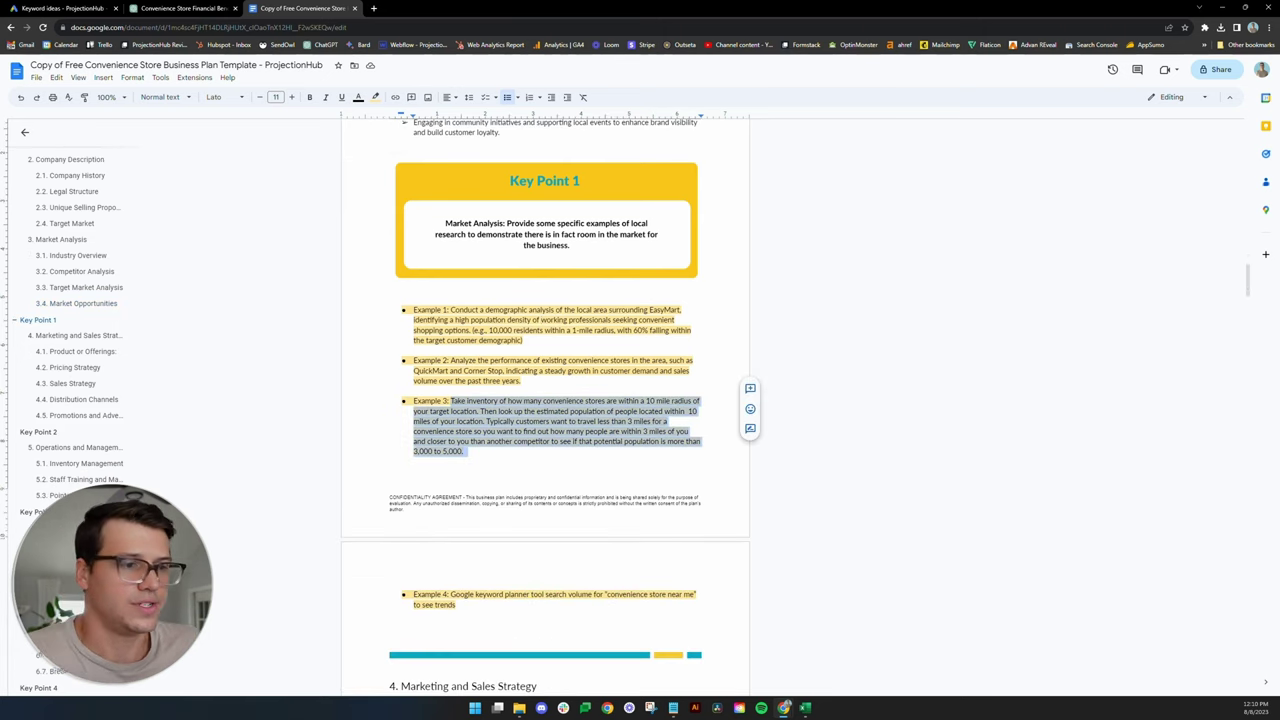
left_click(533, 421)
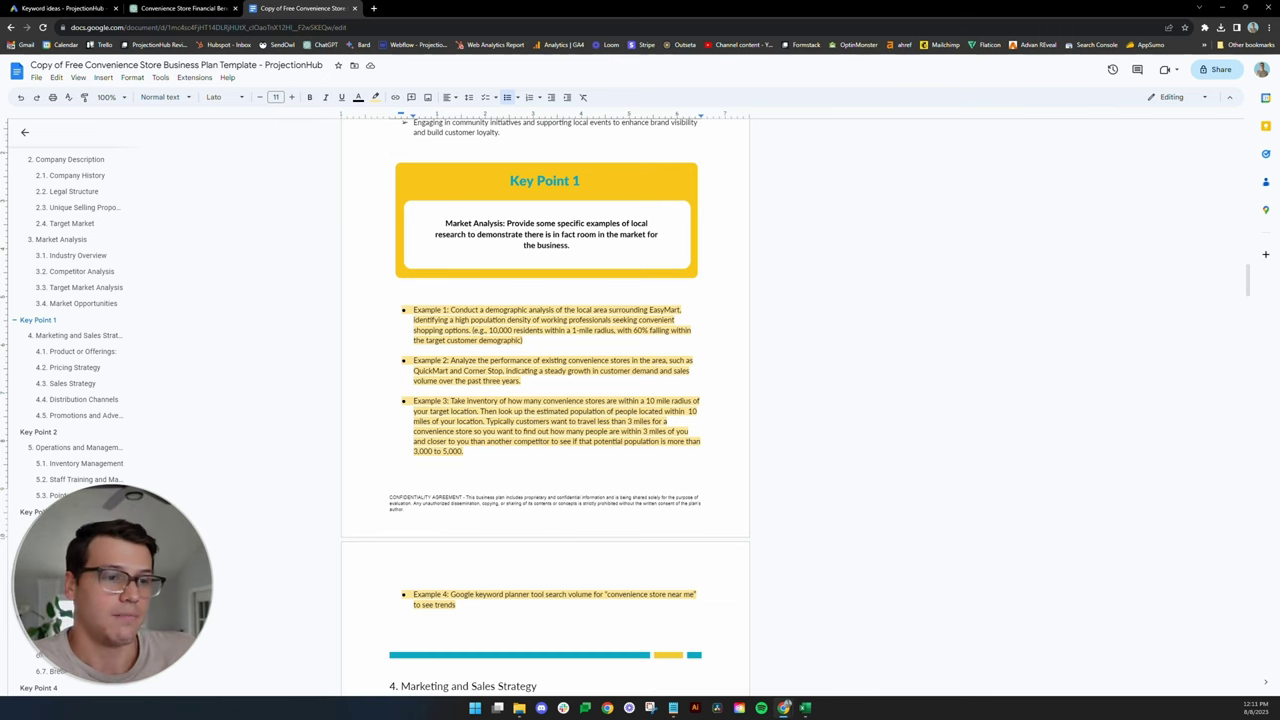
scroll(533, 371, "down", 1)
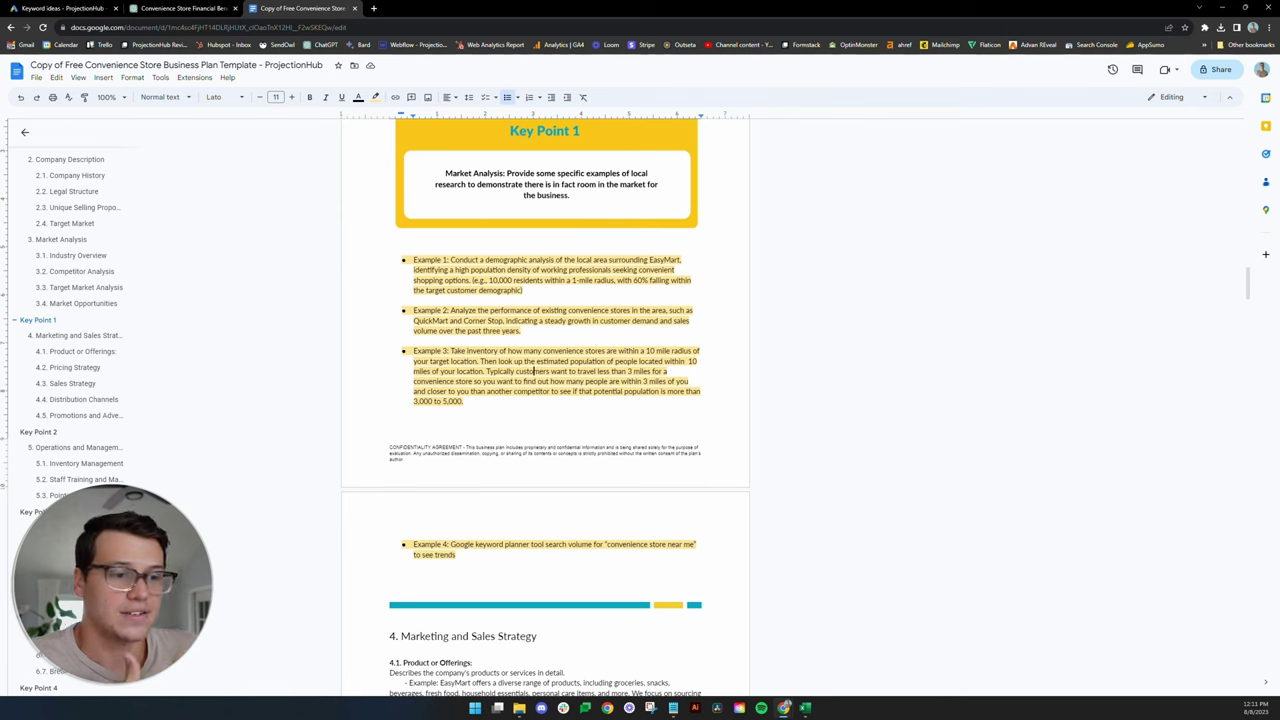
scroll(545, 400, "down", 1)
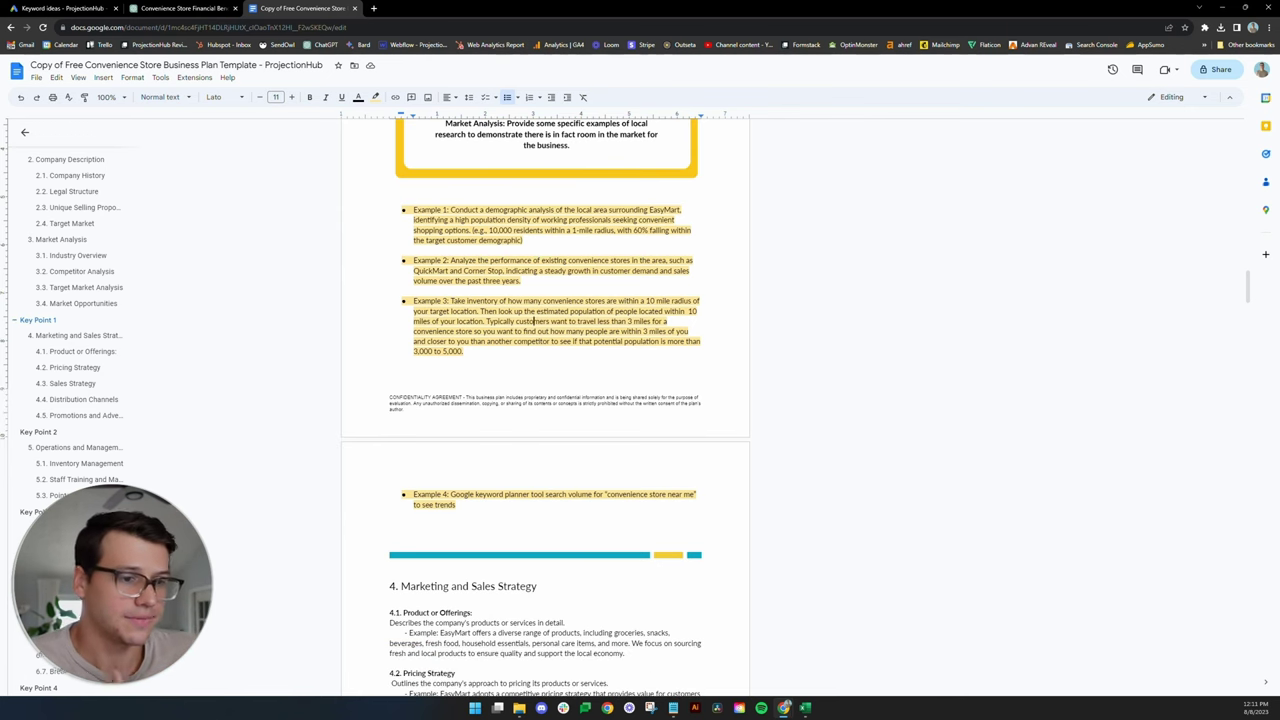
left_click_drag(450, 494, 456, 505)
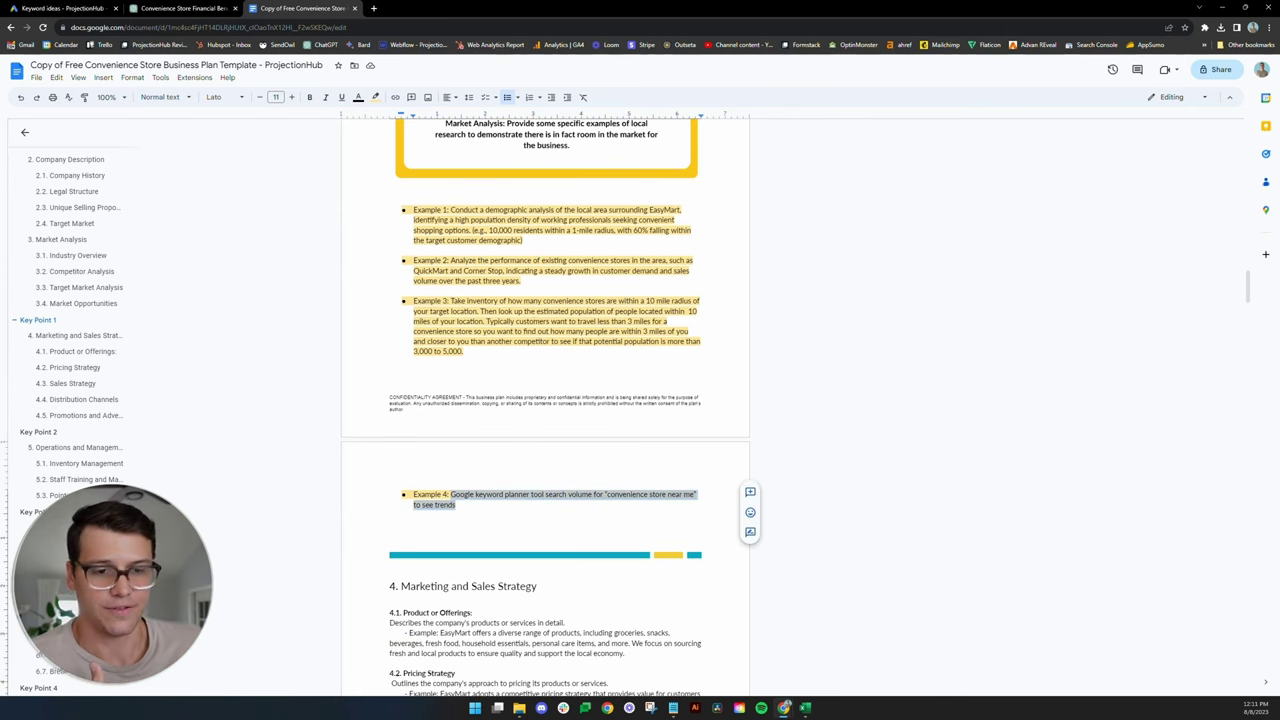
left_click(456, 505)
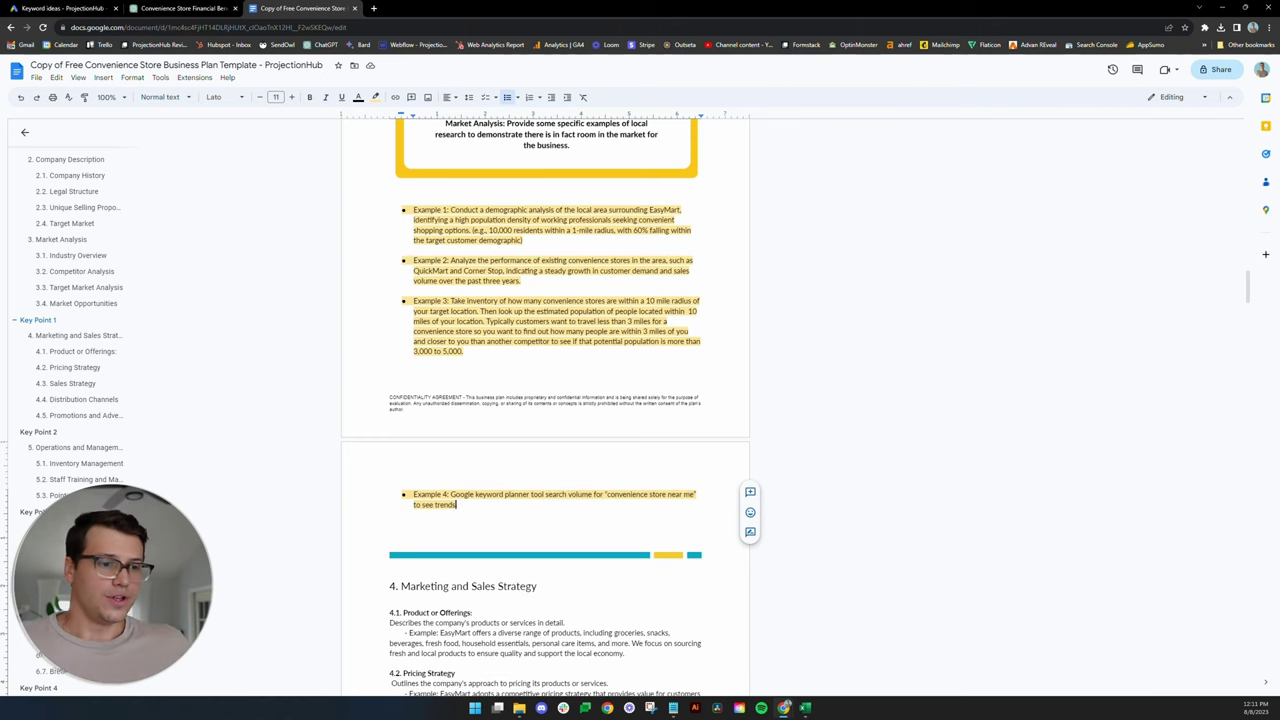
Switch to the Keyword ideas tab and scan Indianapolis convenience-store searches, led by 'cvs near me' at 49,500.
left_click(52, 8)
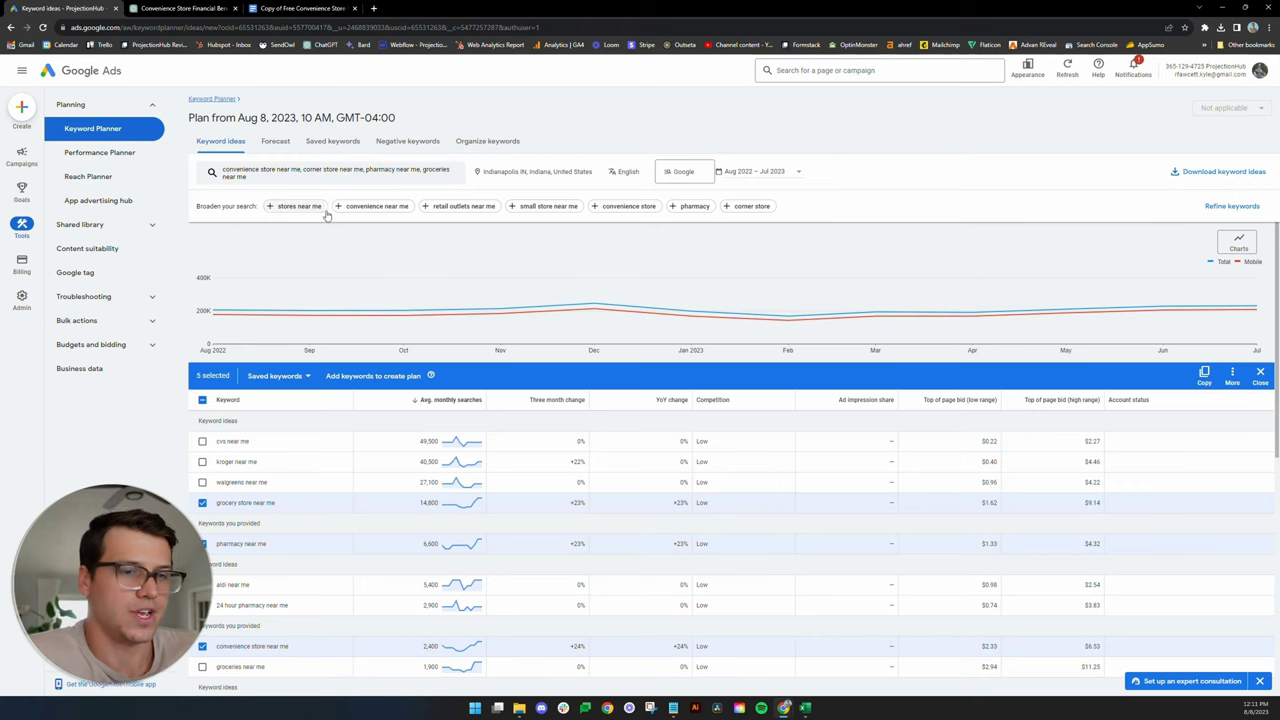
scroll(502, 470, "down", 2)
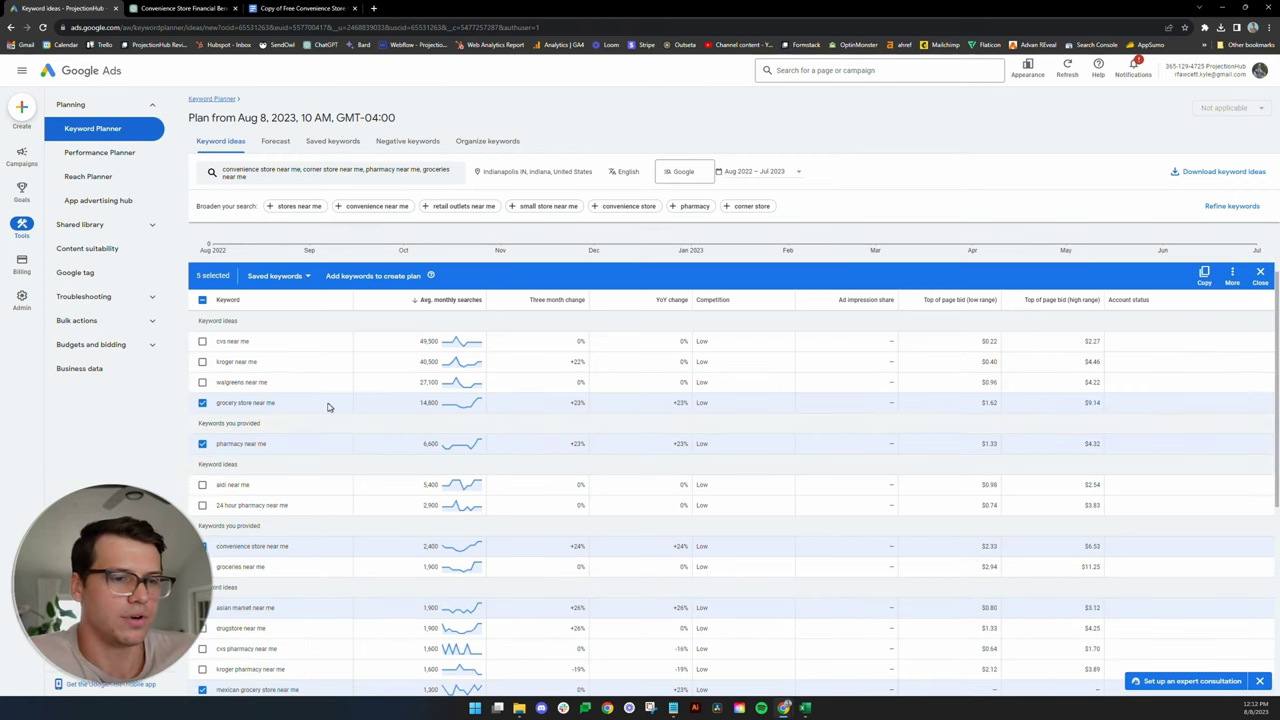
scroll(344, 411, "up", 1)
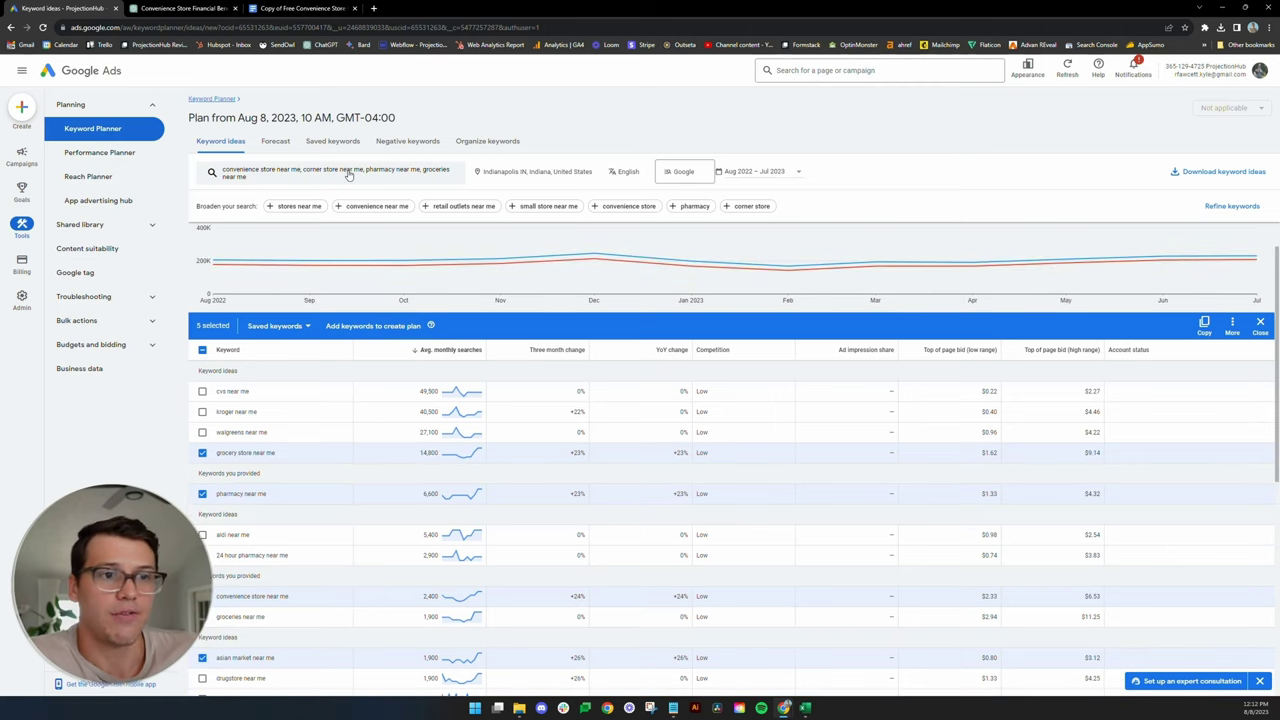
scroll(268, 573, "down", 10)
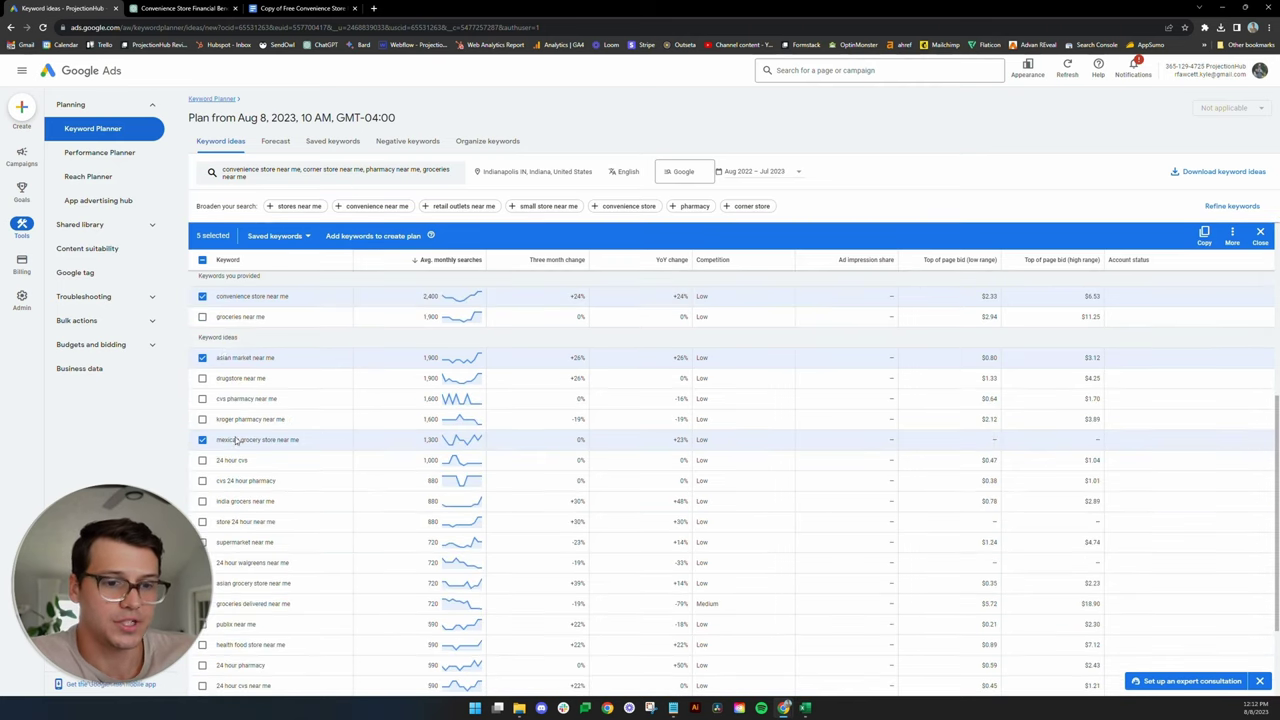
scroll(268, 575, "up", 10)
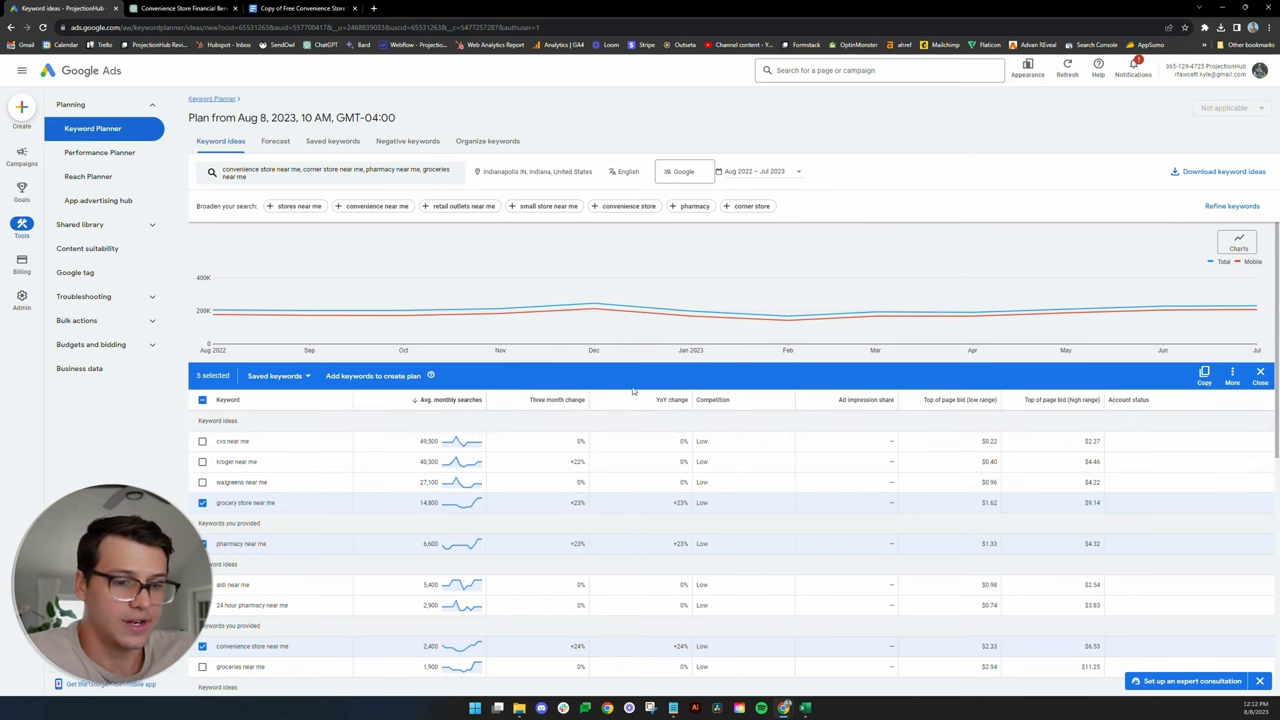
scroll(632, 390, "down", 1)
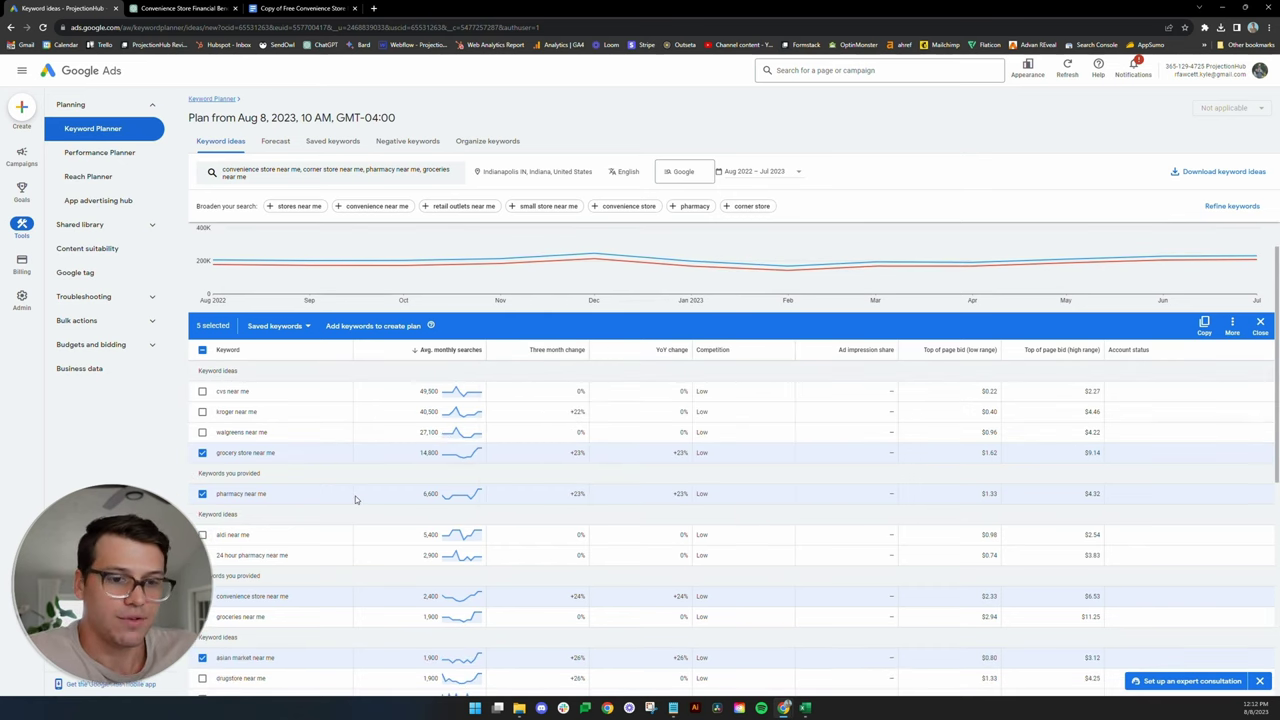
scroll(407, 500, "down", 1)
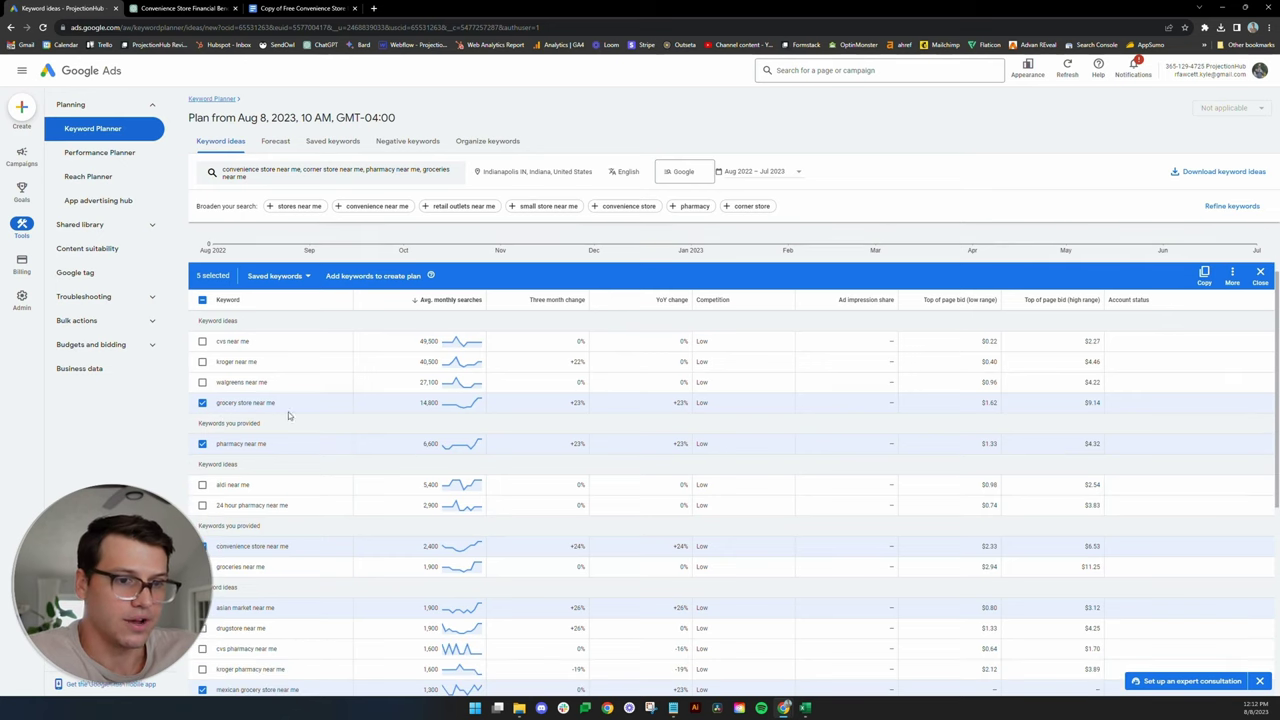
scroll(230, 400, "down", 1)
scroll(300, 420, "down", 1)
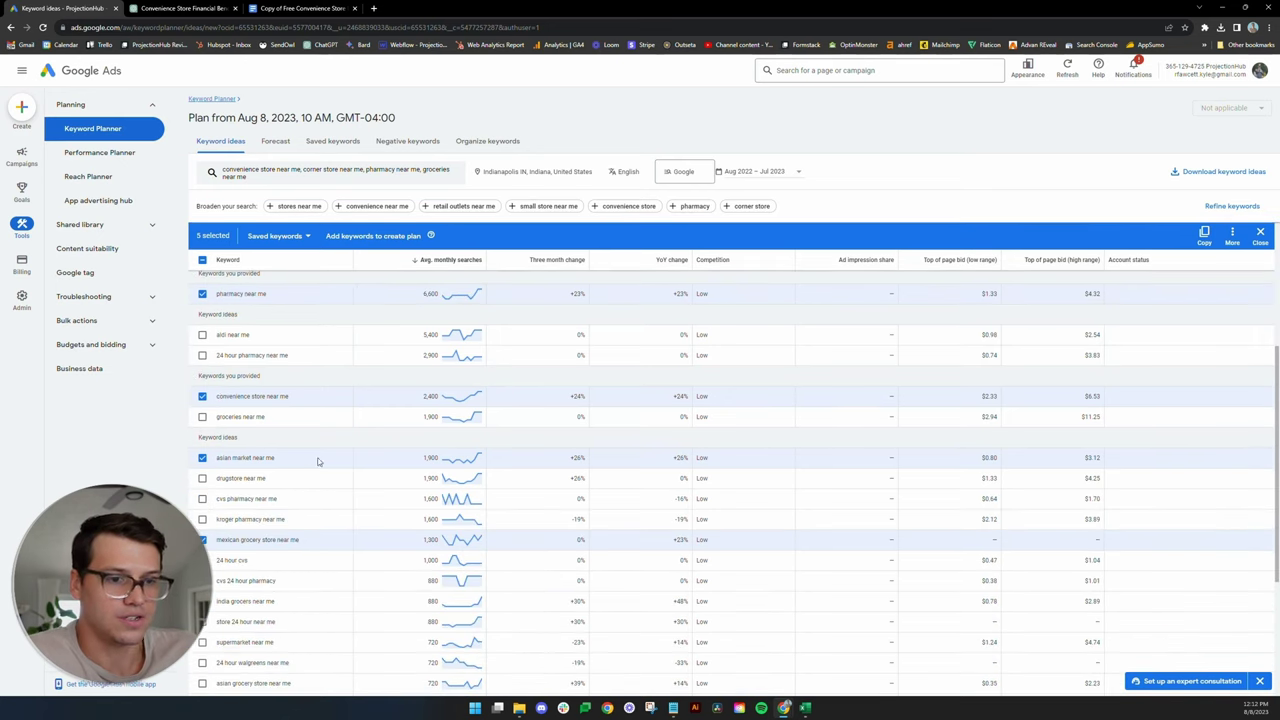
scroll(310, 455, "down", 1)
scroll(230, 460, "down", 1)
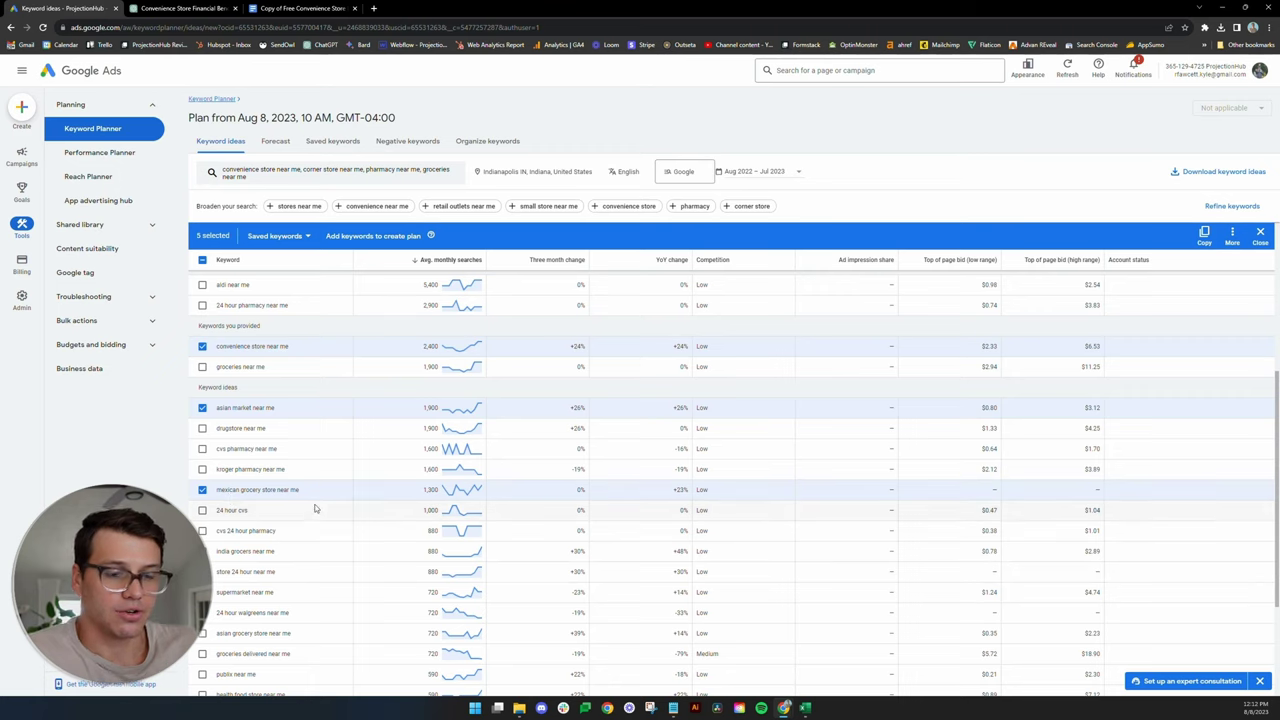
scroll(340, 510, "up", 1)
scroll(358, 516, "up", 1)
scroll(543, 509, "up", 2)
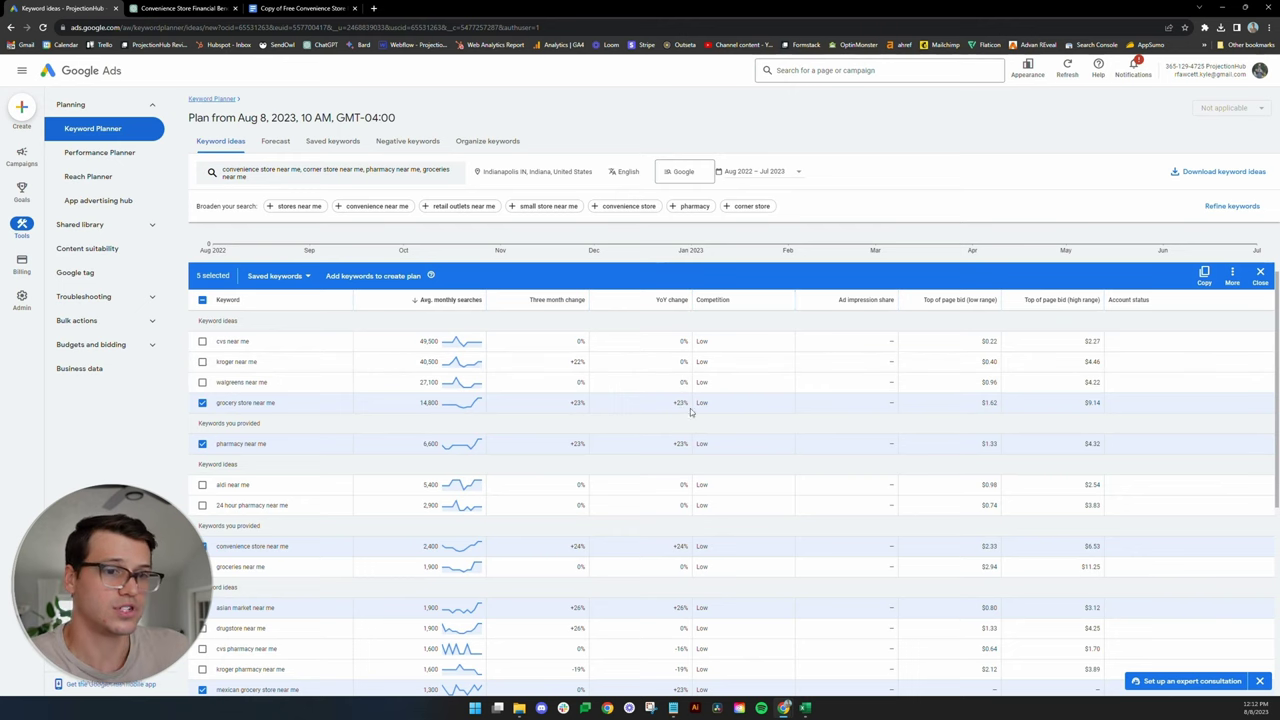
scroll(680, 470, "down", 3)
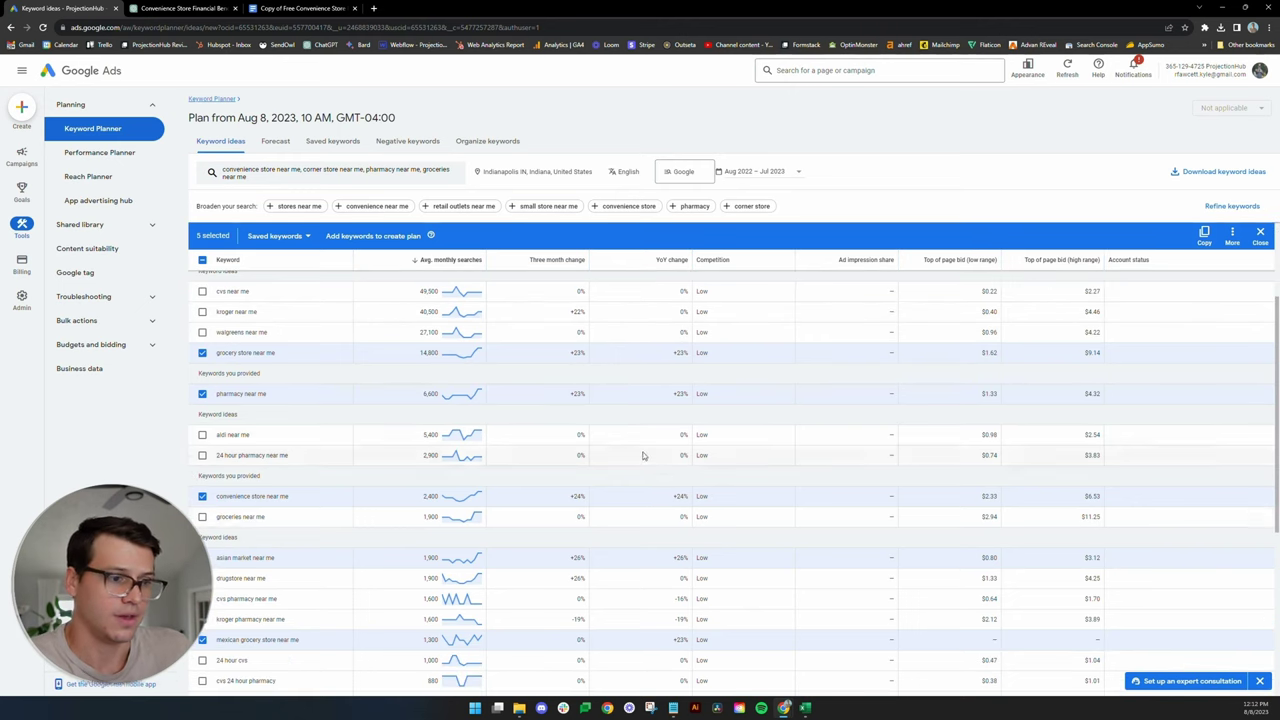
scroll(668, 508, "up", 3)
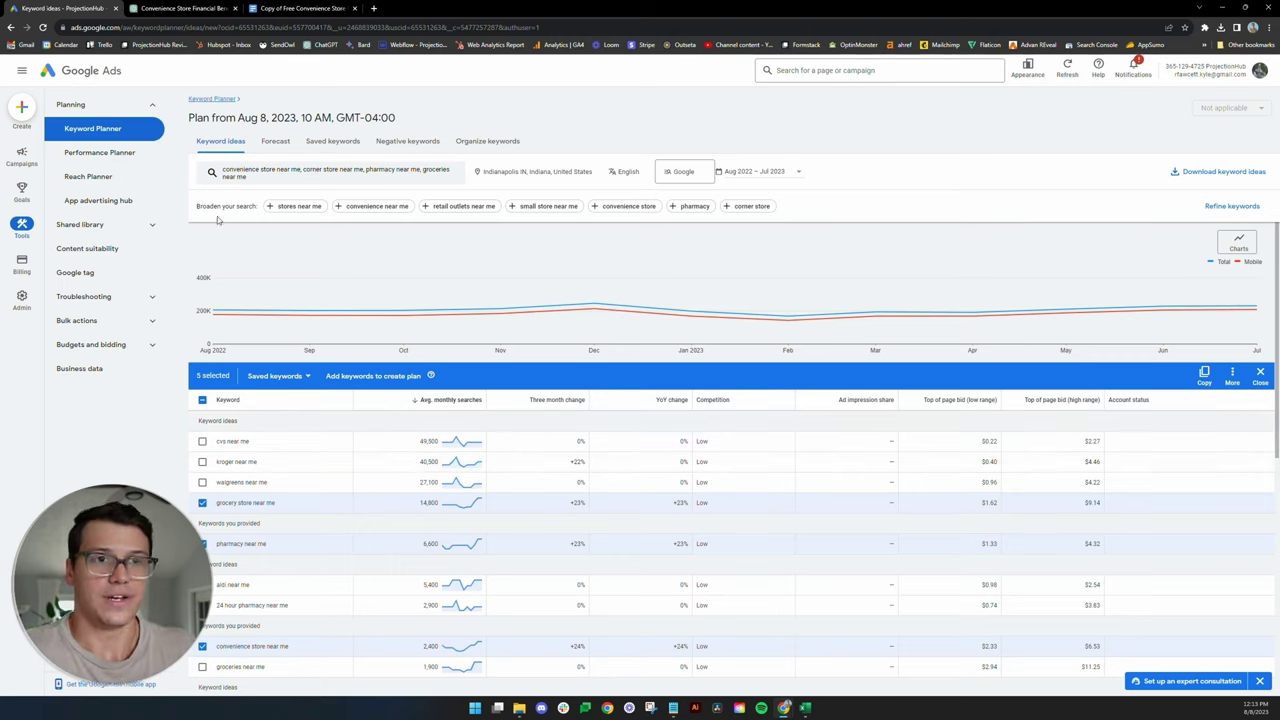
Return to the business plan, scroll to section 4, and highlight the 4.1 Product or Offerings text.
left_click(298, 8)
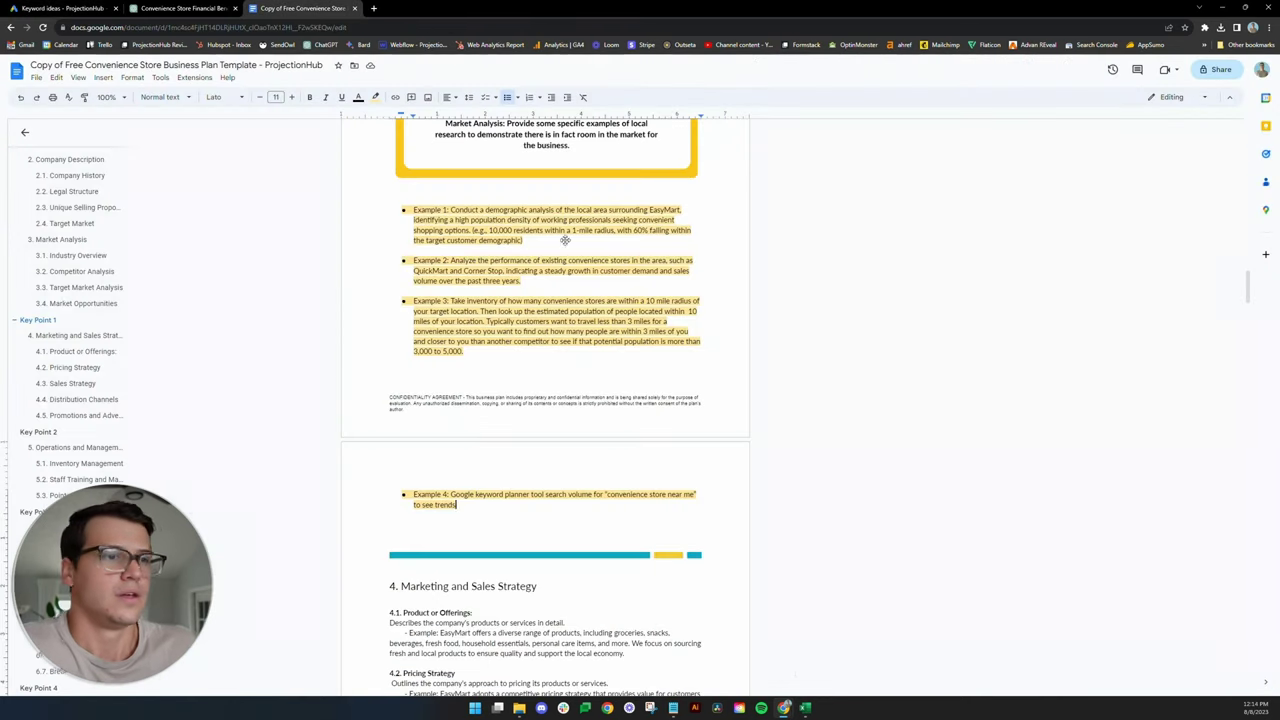
scroll(545, 400, "down", 3)
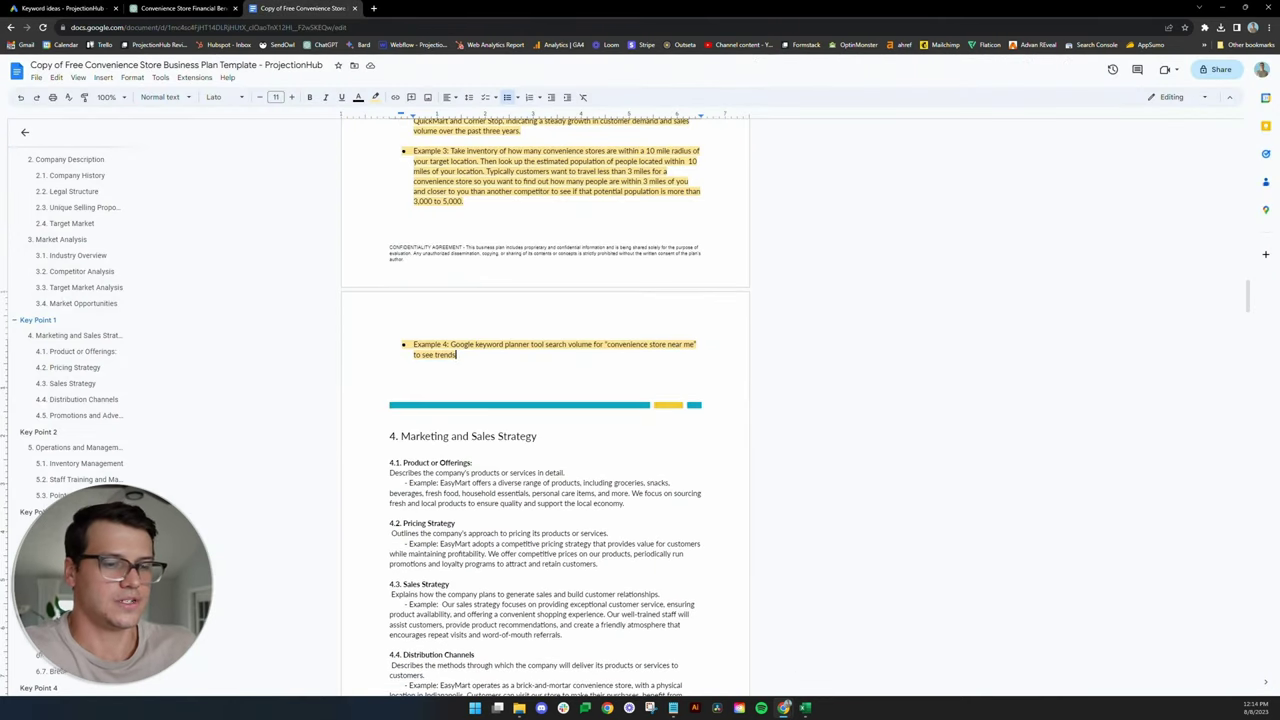
scroll(545, 400, "down", 2)
scroll(545, 400, "down", 2)
scroll(545, 400, "down", 1)
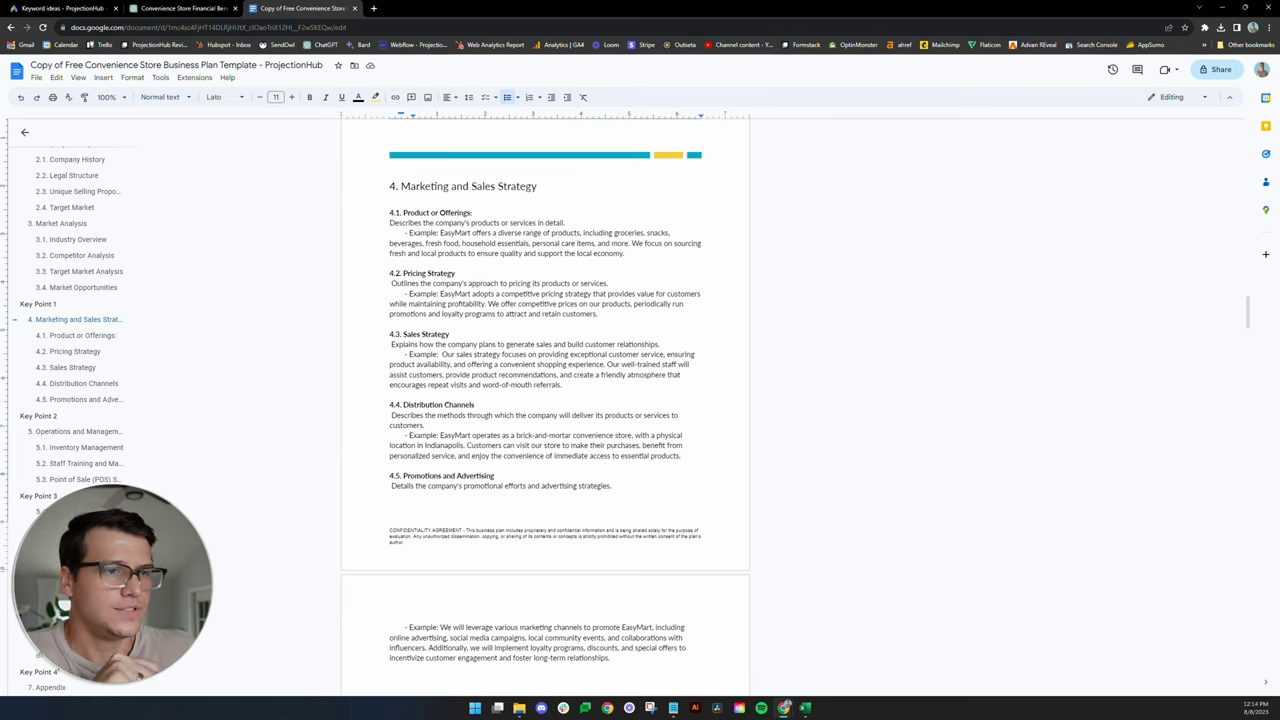
left_click_drag(389, 212, 625, 253)
left_click(540, 364)
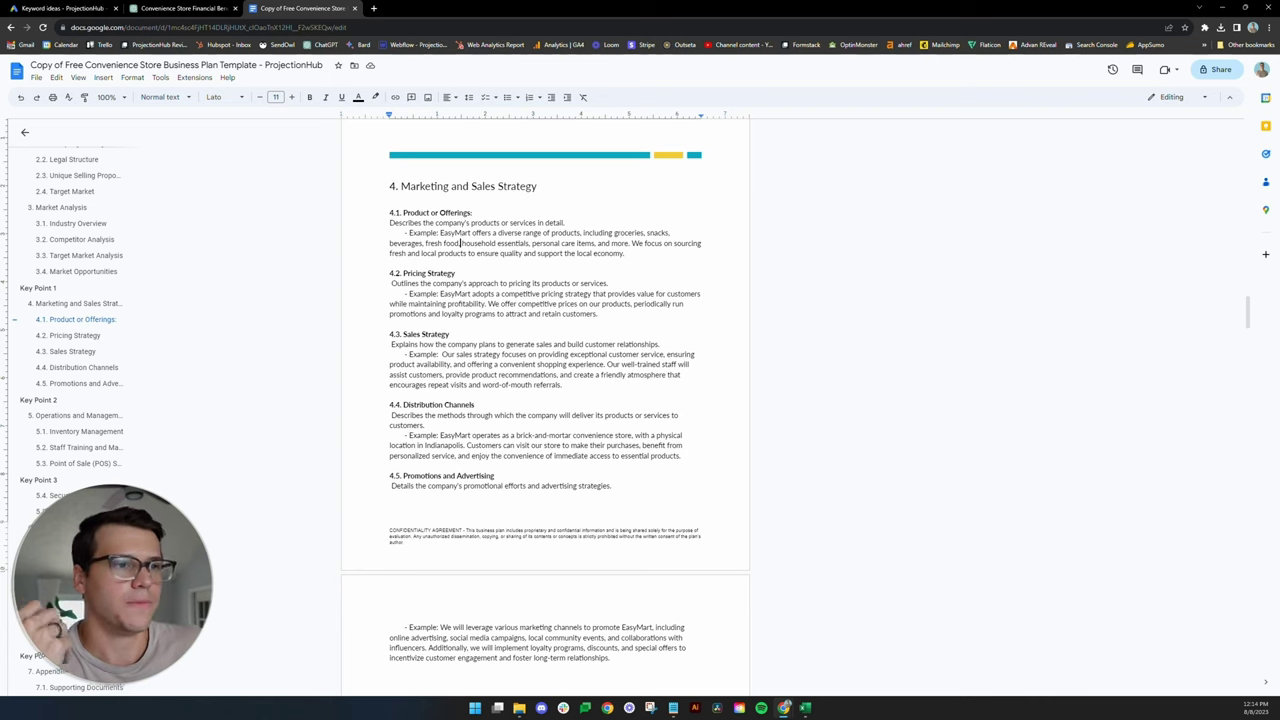
Place the cursor in the 4.2 Pricing Strategy example, then in section 4.5's text.
scroll(545, 400, "down", 1)
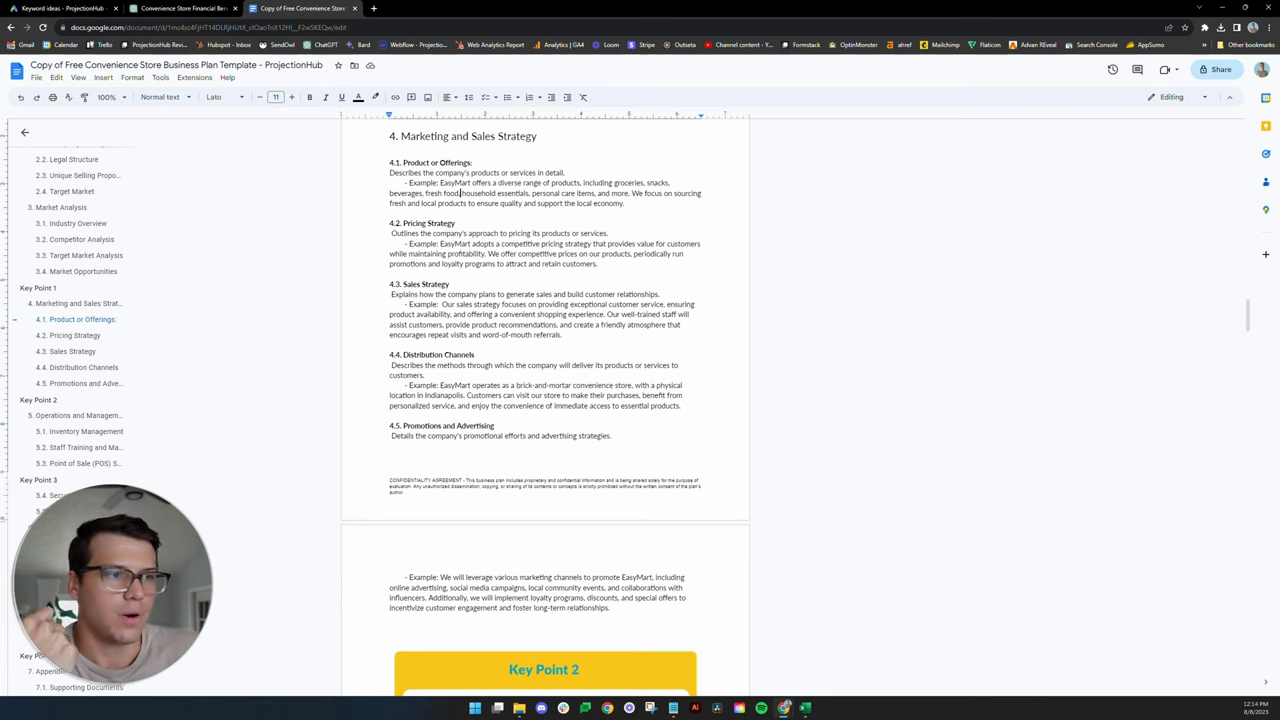
left_click(488, 243)
scroll(545, 400, "down", 1)
scroll(545, 400, "down", 1)
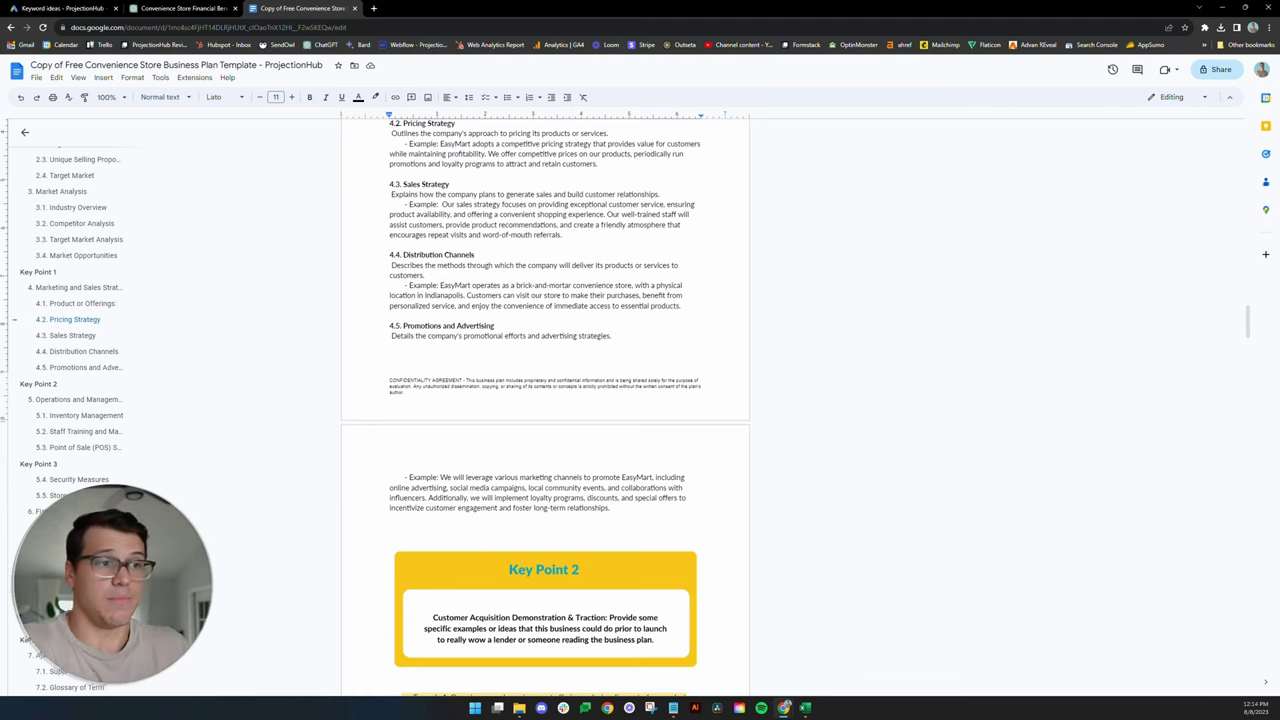
left_click(489, 336)
scroll(489, 336, "up", 2)
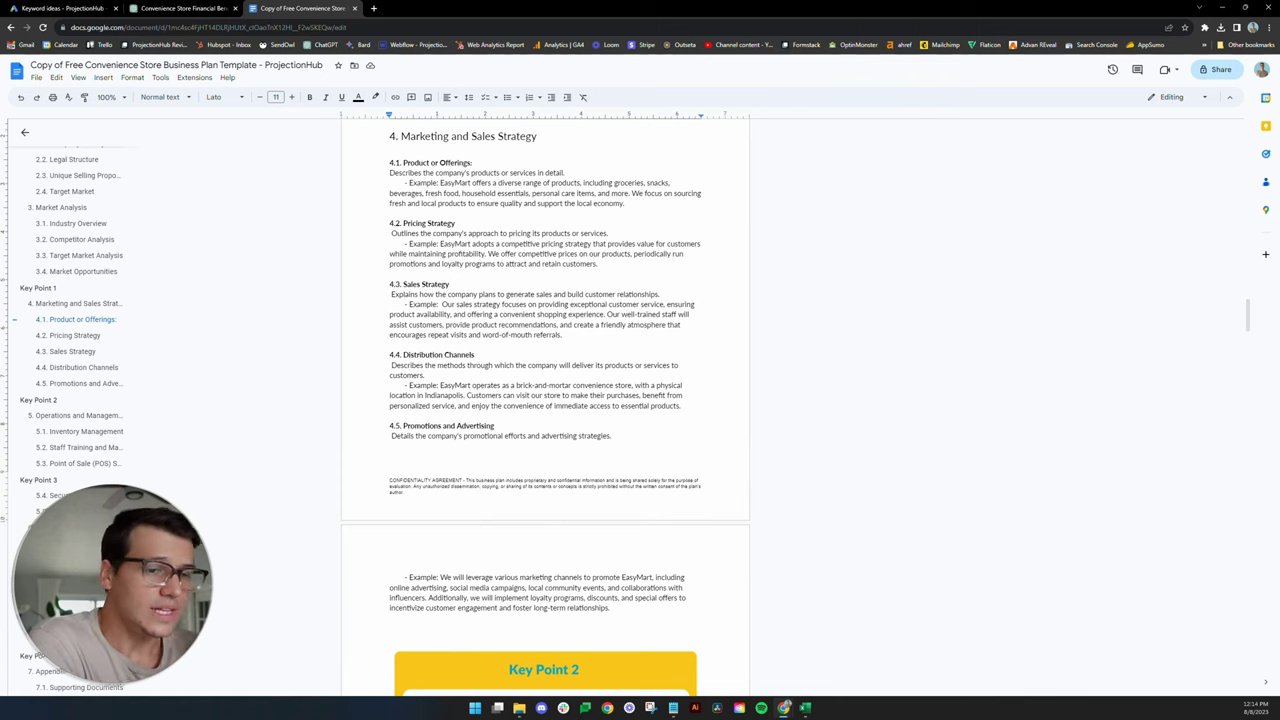
Scroll past 4.5 Promotions and Advertising to Key Point 2's three customer acquisition examples.
scroll(490, 336, "down", 2)
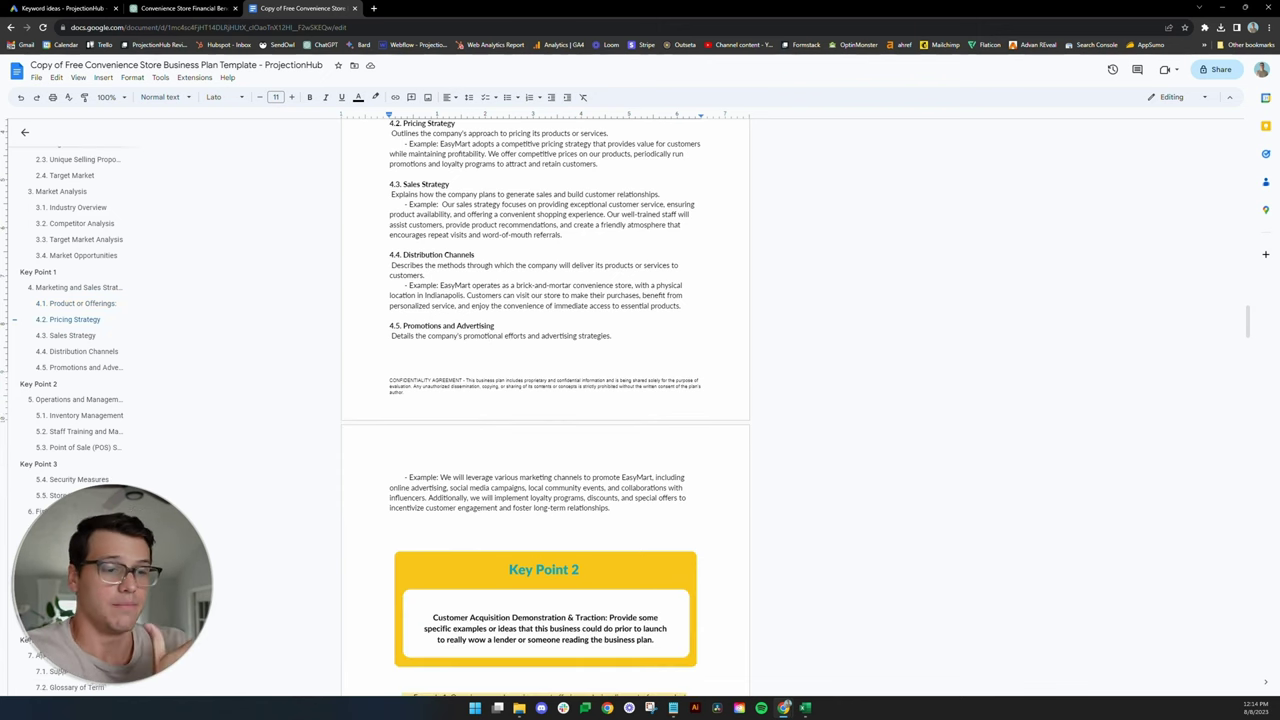
scroll(490, 286, "down", 1)
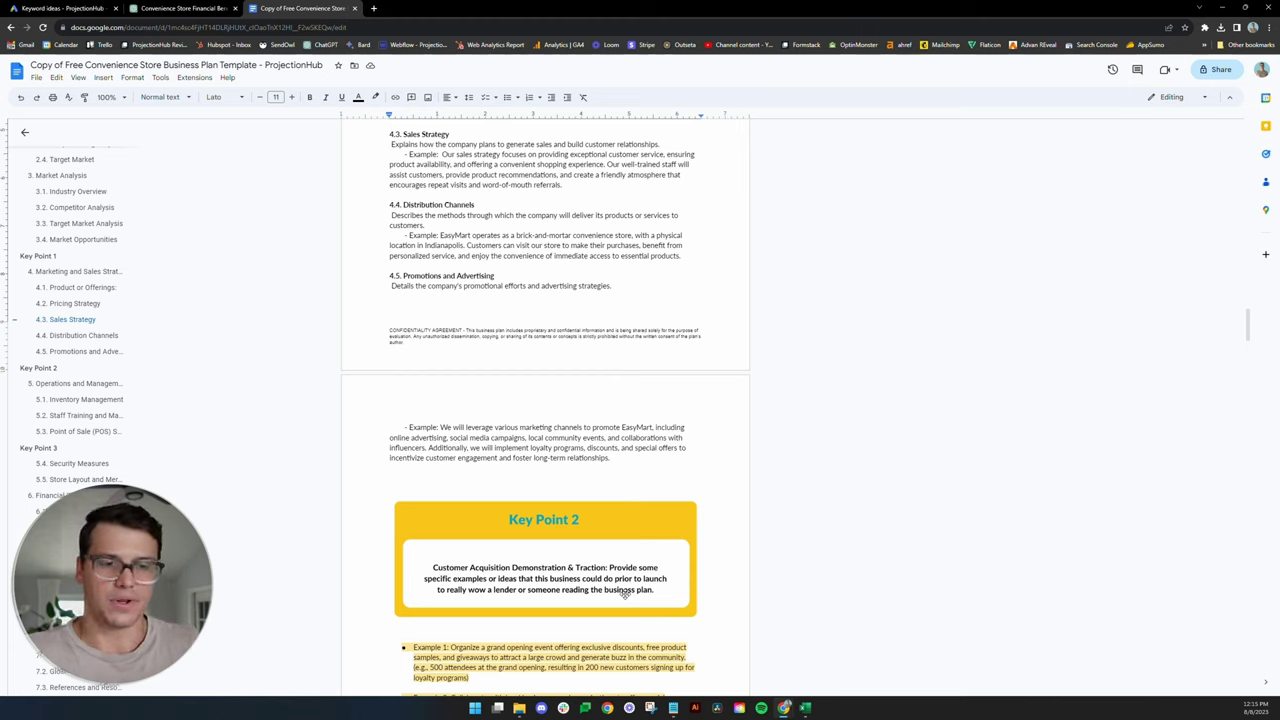
scroll(648, 551, "down", 3)
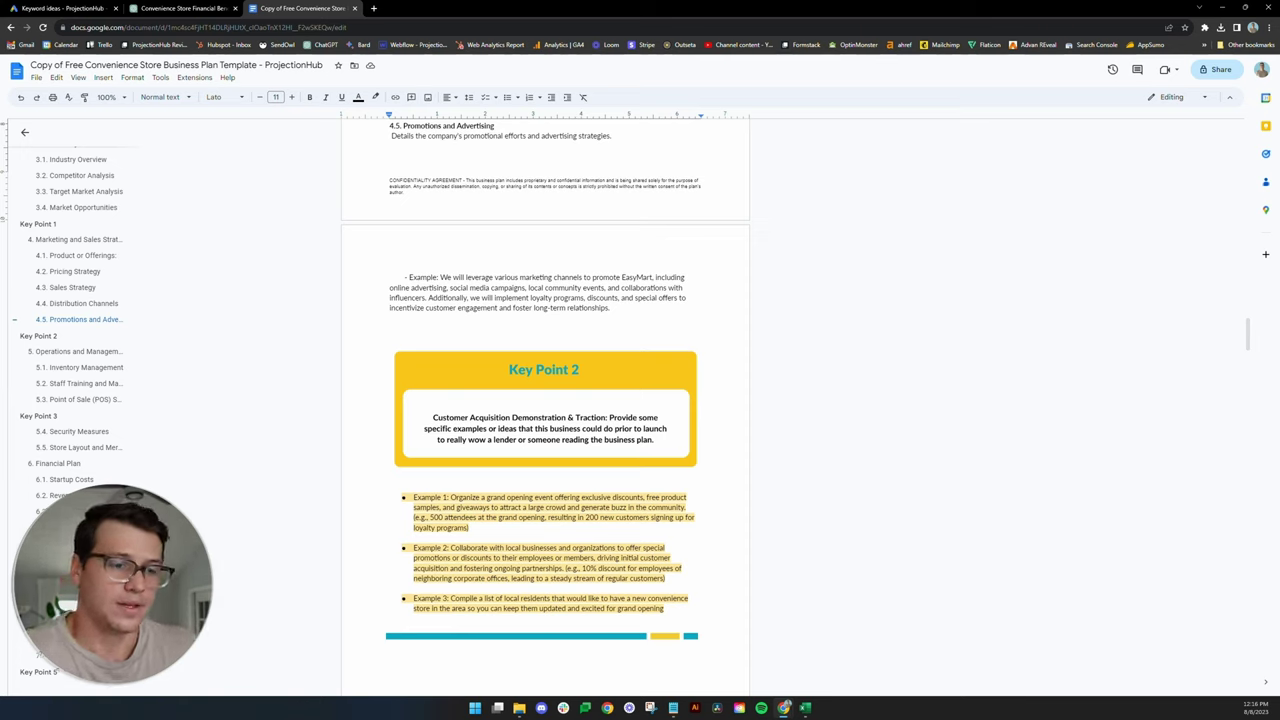
Click into Key Point 2's Example 2, then scroll down to the 5. Operations and Management heading.
scroll(545, 400, "down", 1)
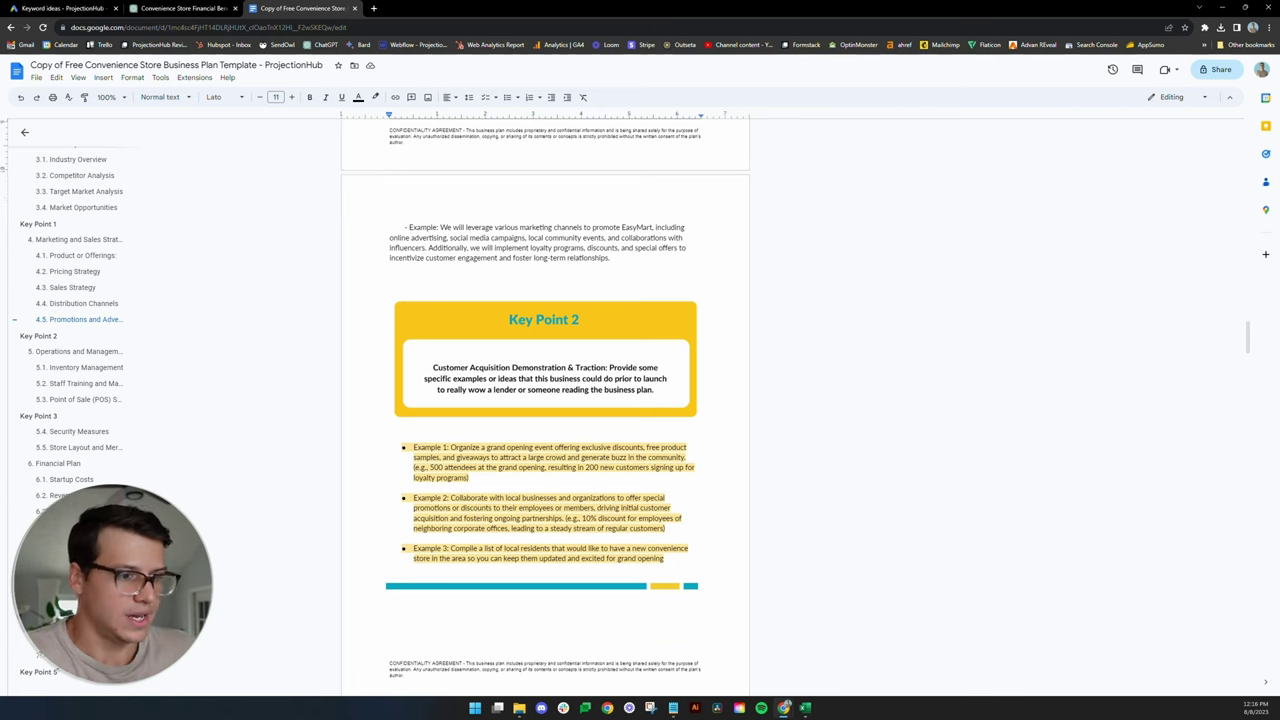
left_click(549, 497)
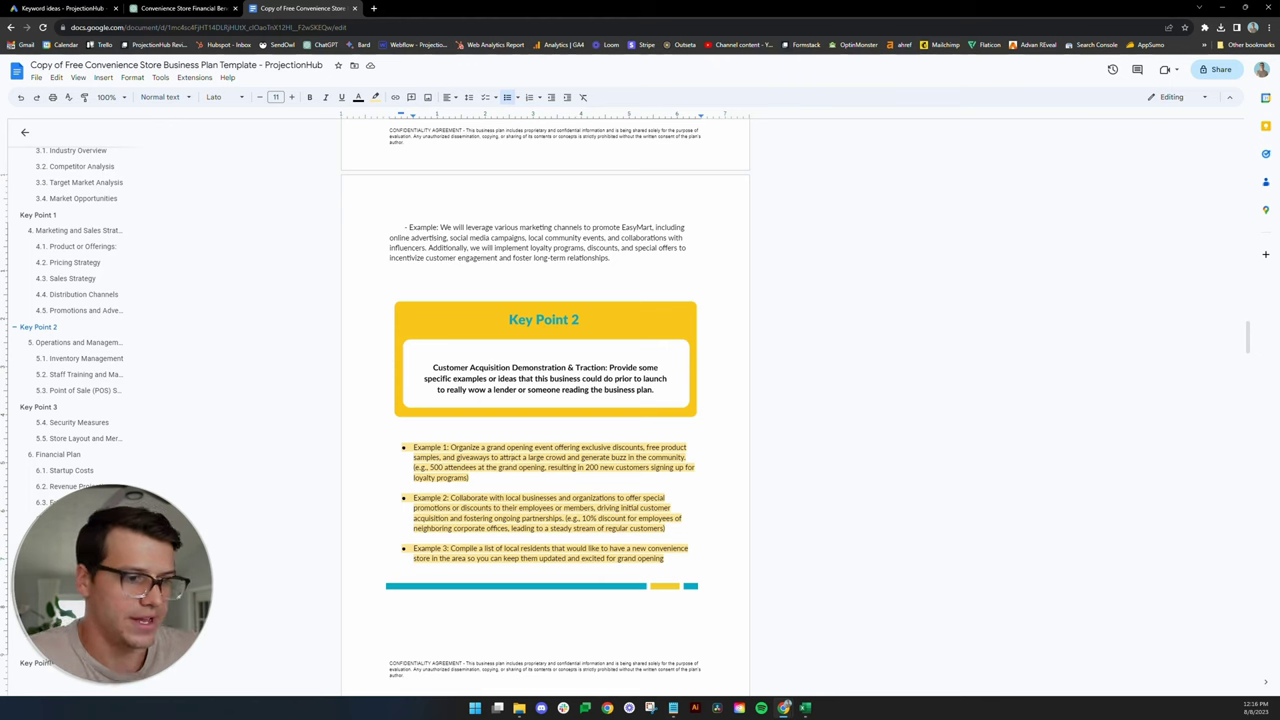
scroll(559, 457, "down", 1)
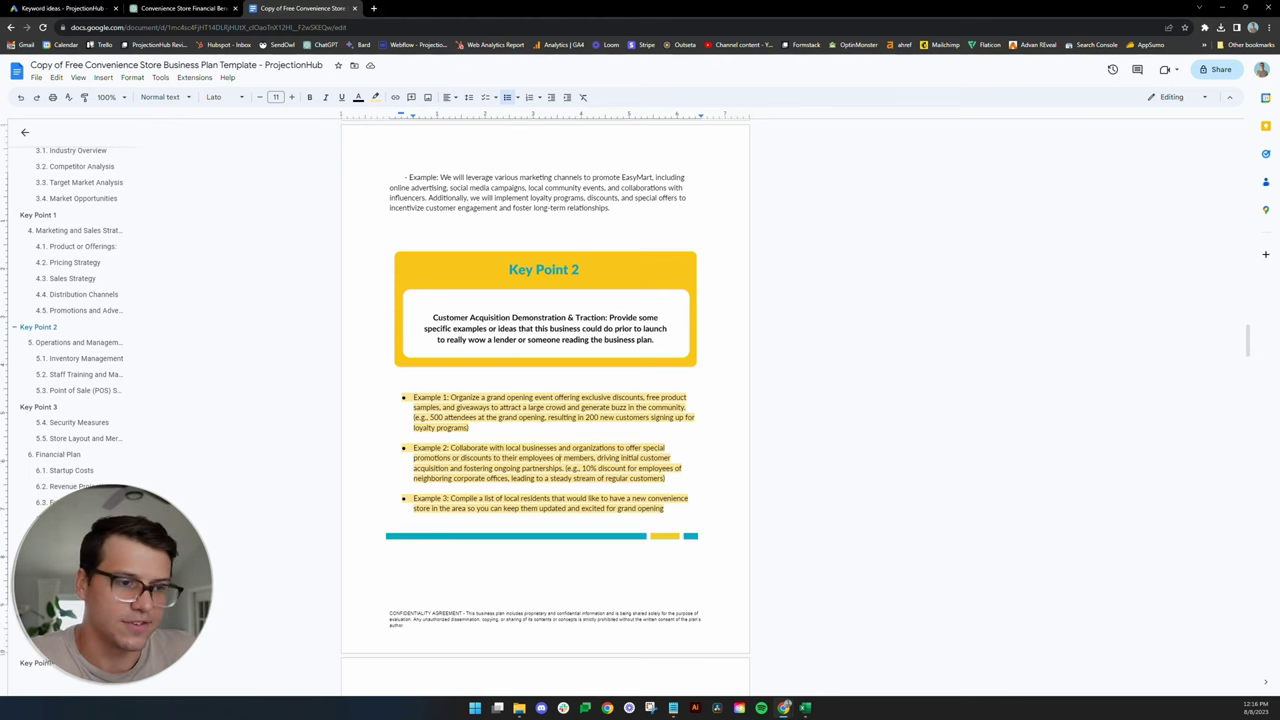
scroll(559, 457, "down", 1)
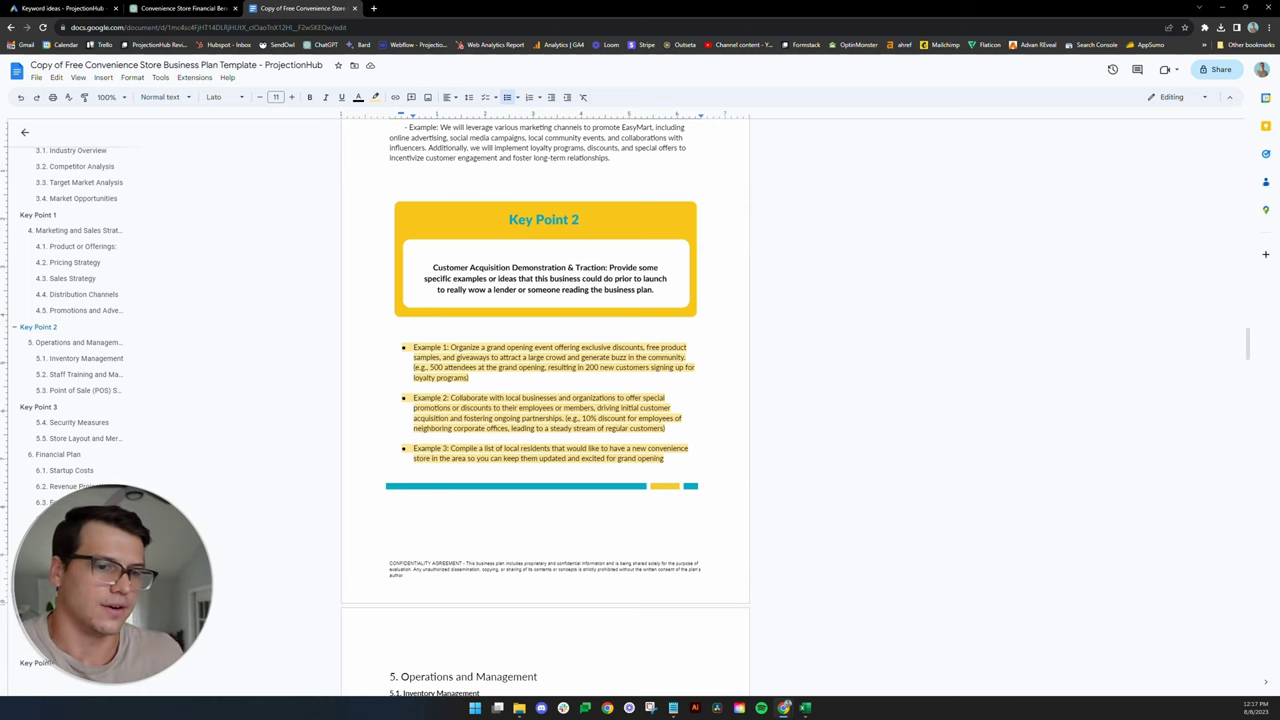
scroll(750, 470, "down", 1)
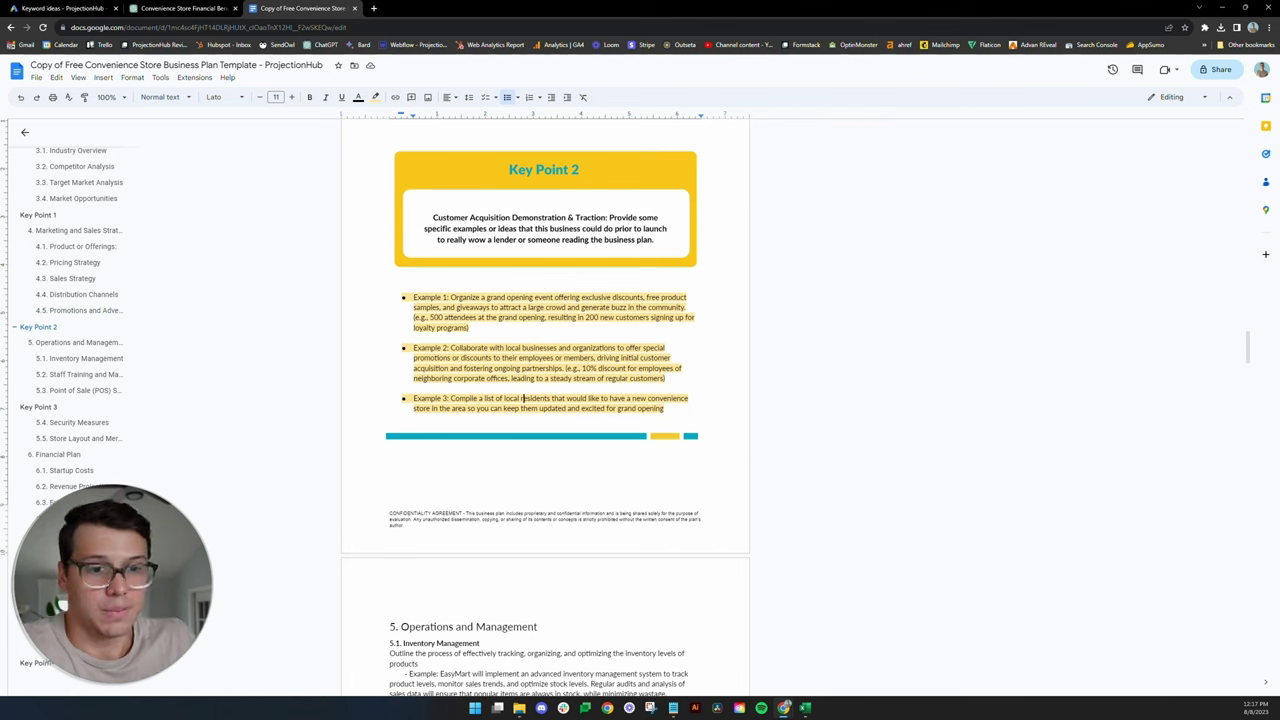
scroll(522, 348, "down", 1)
scroll(522, 348, "down", 5)
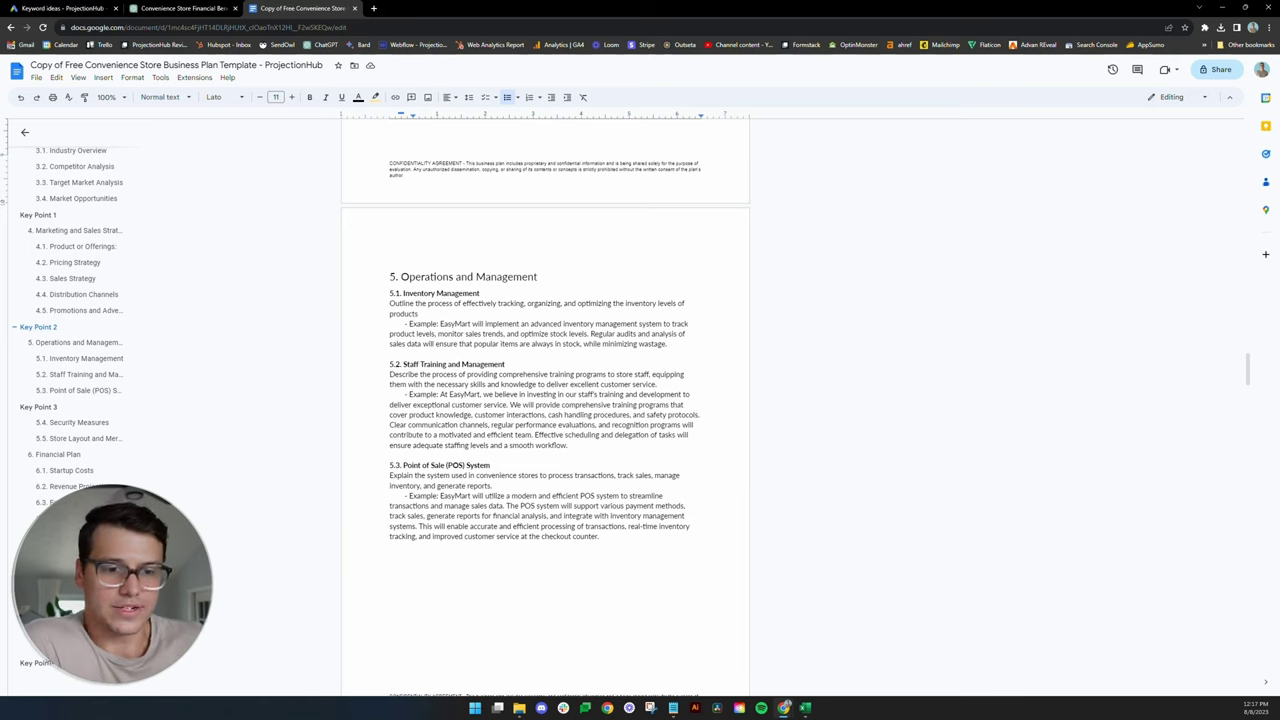
scroll(545, 400, "down", 1)
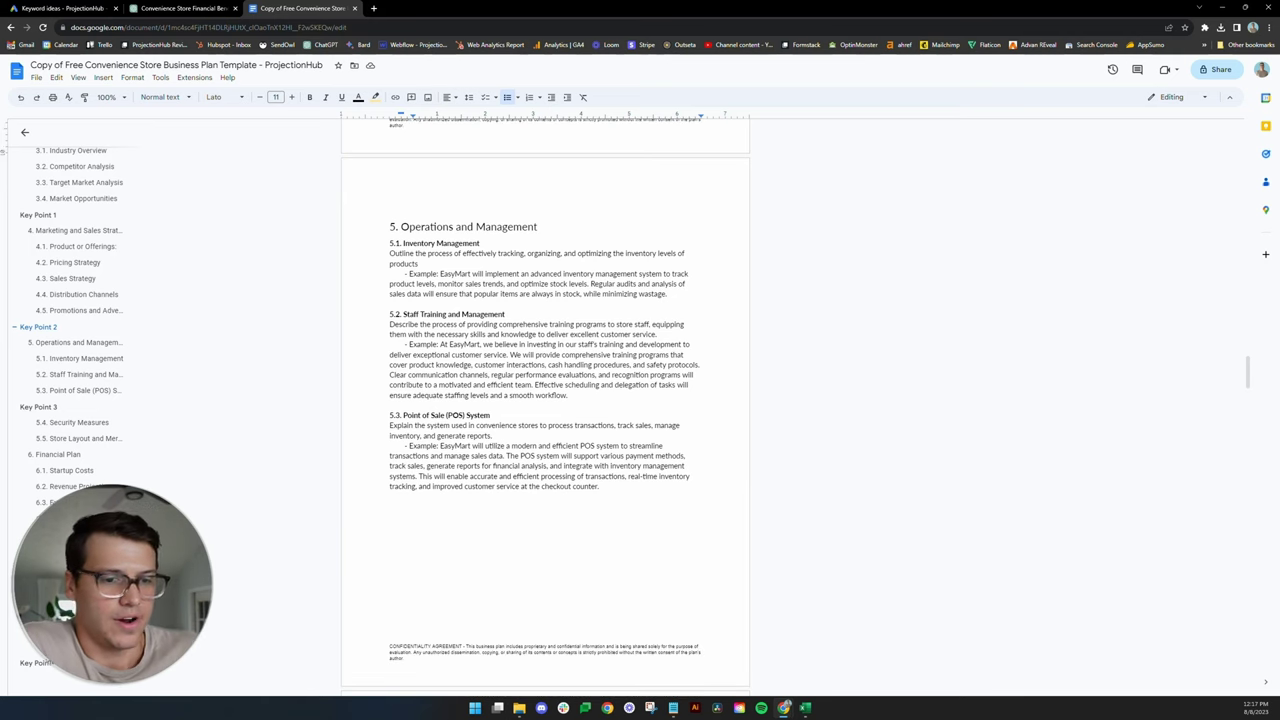
scroll(545, 400, "down", 1)
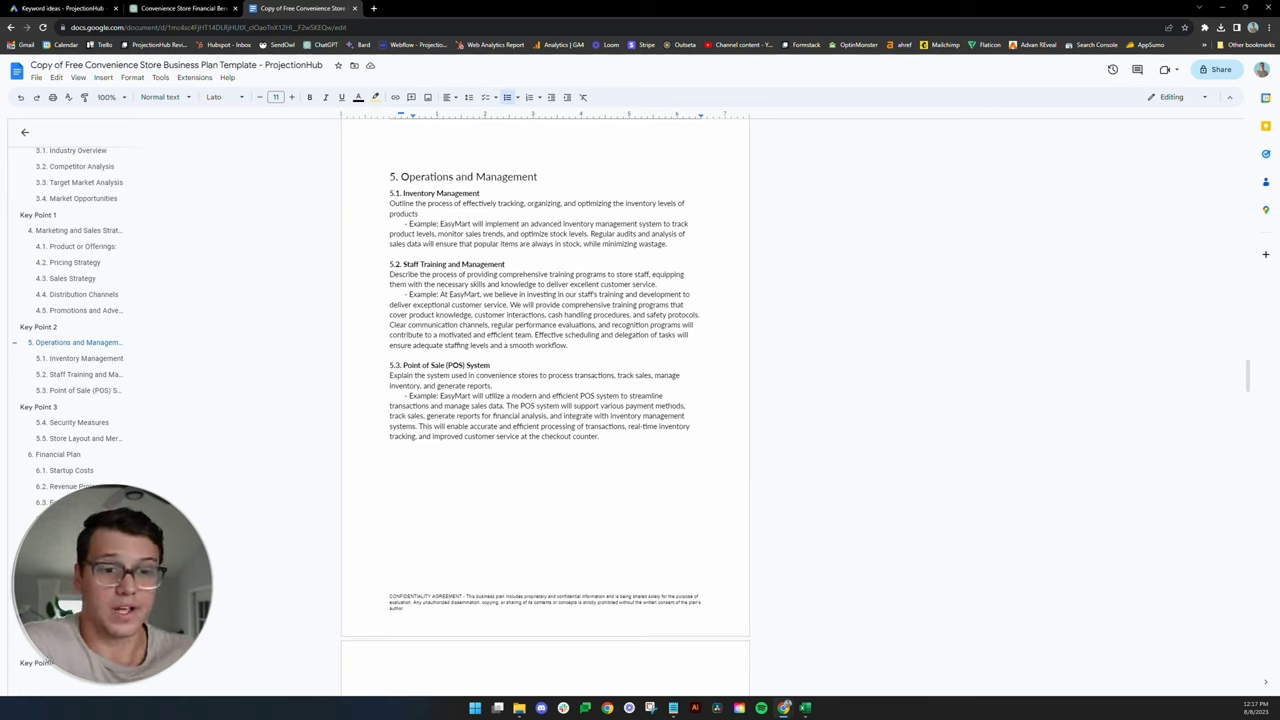
left_click(551, 345)
Scroll to Key Point 3, click into its Example 2, then continue to 5.5 Store Layout and Merchandising.
scroll(513, 505, "down", 6)
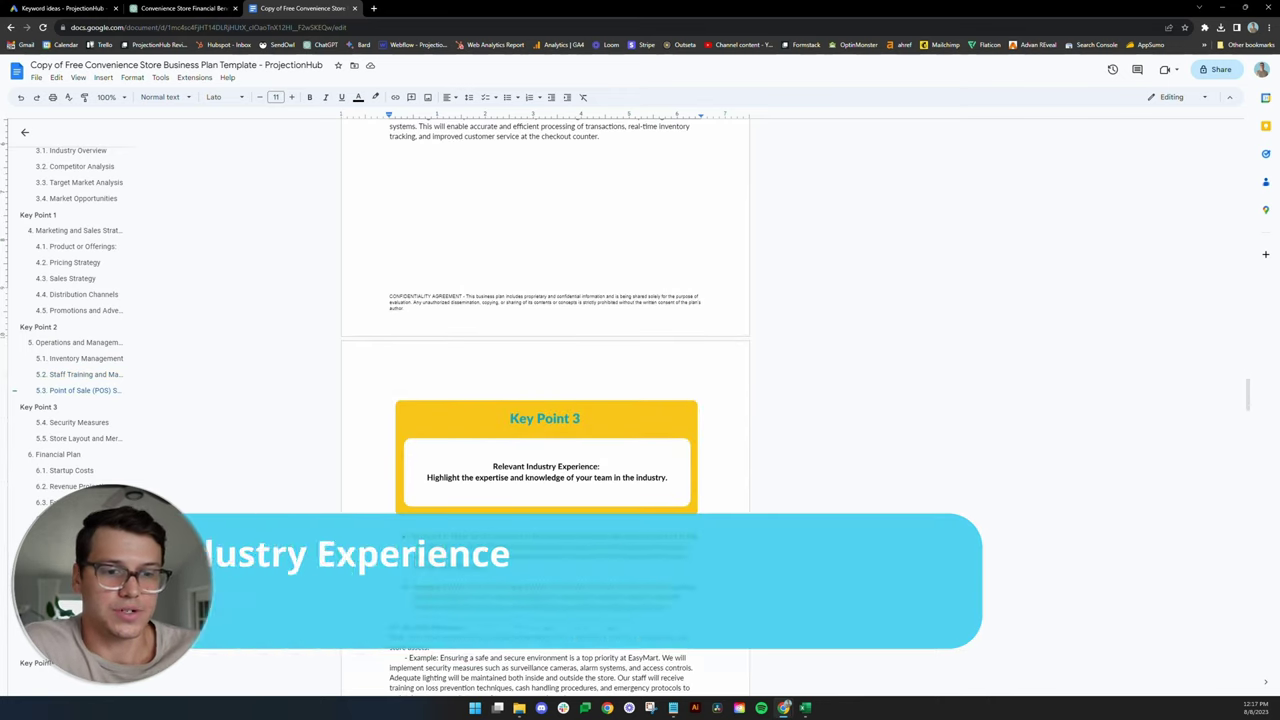
scroll(545, 400, "down", 1)
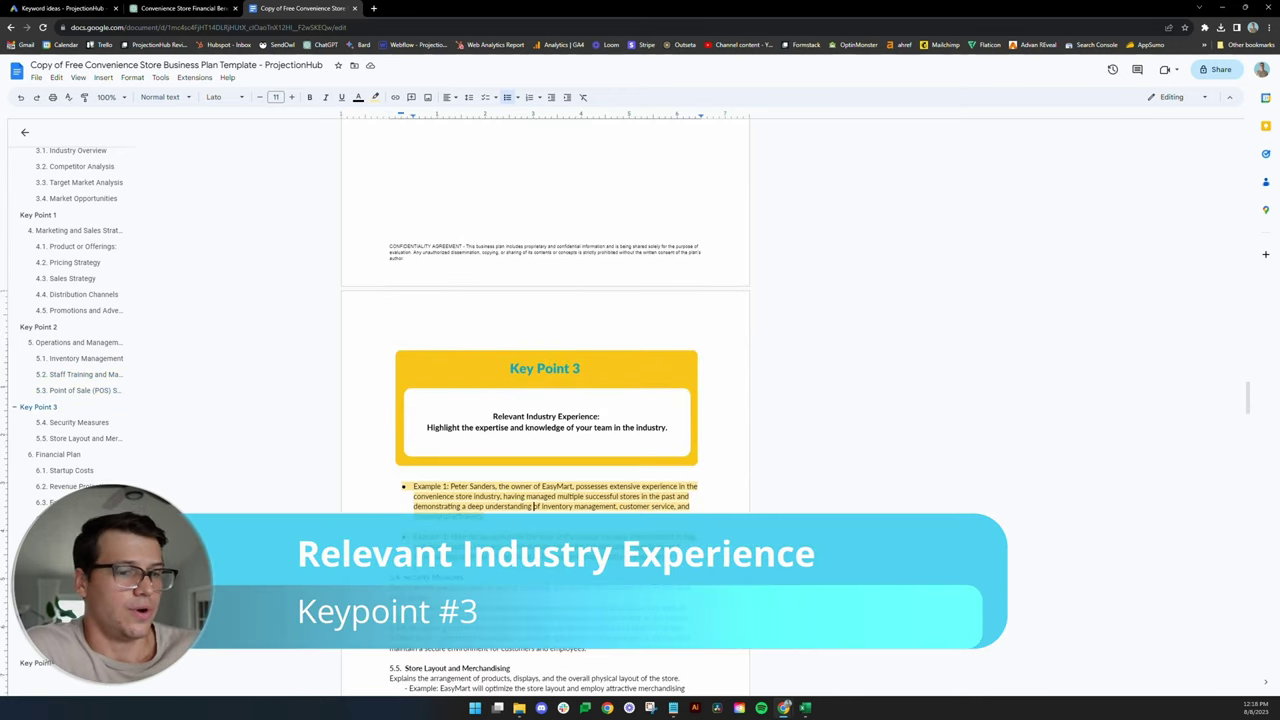
left_click(550, 546)
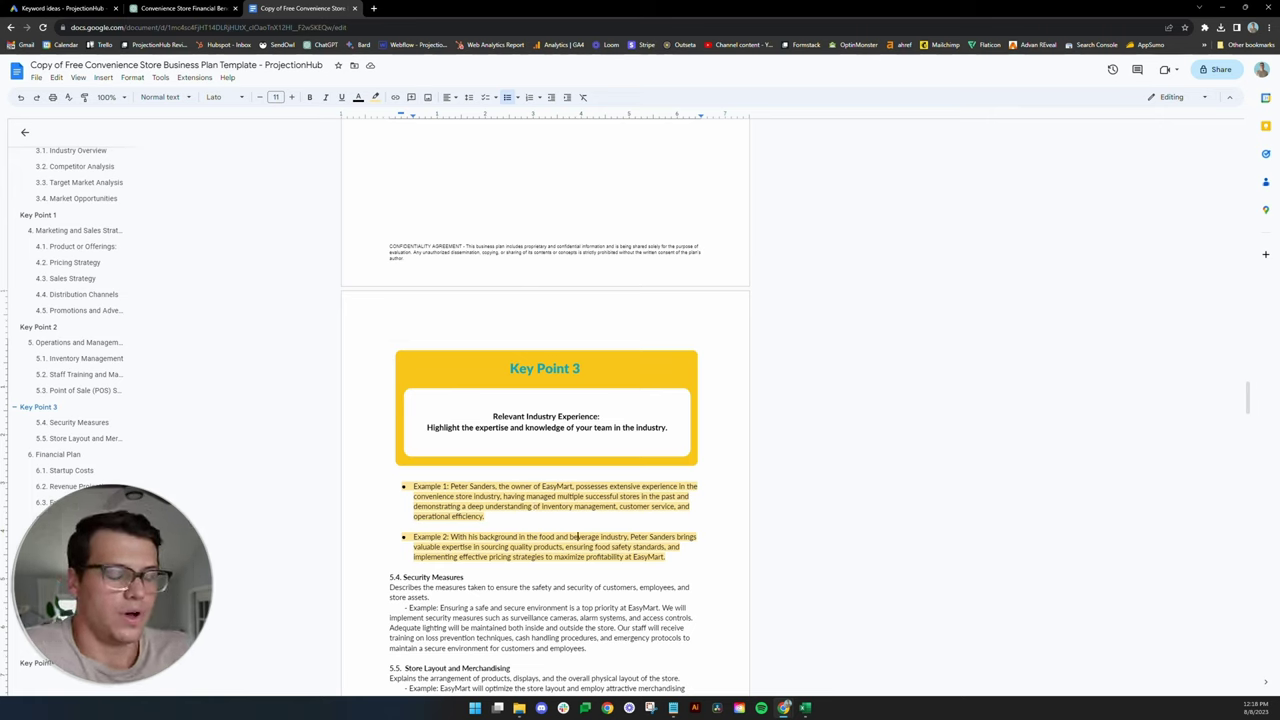
scroll(577, 338, "down", 4)
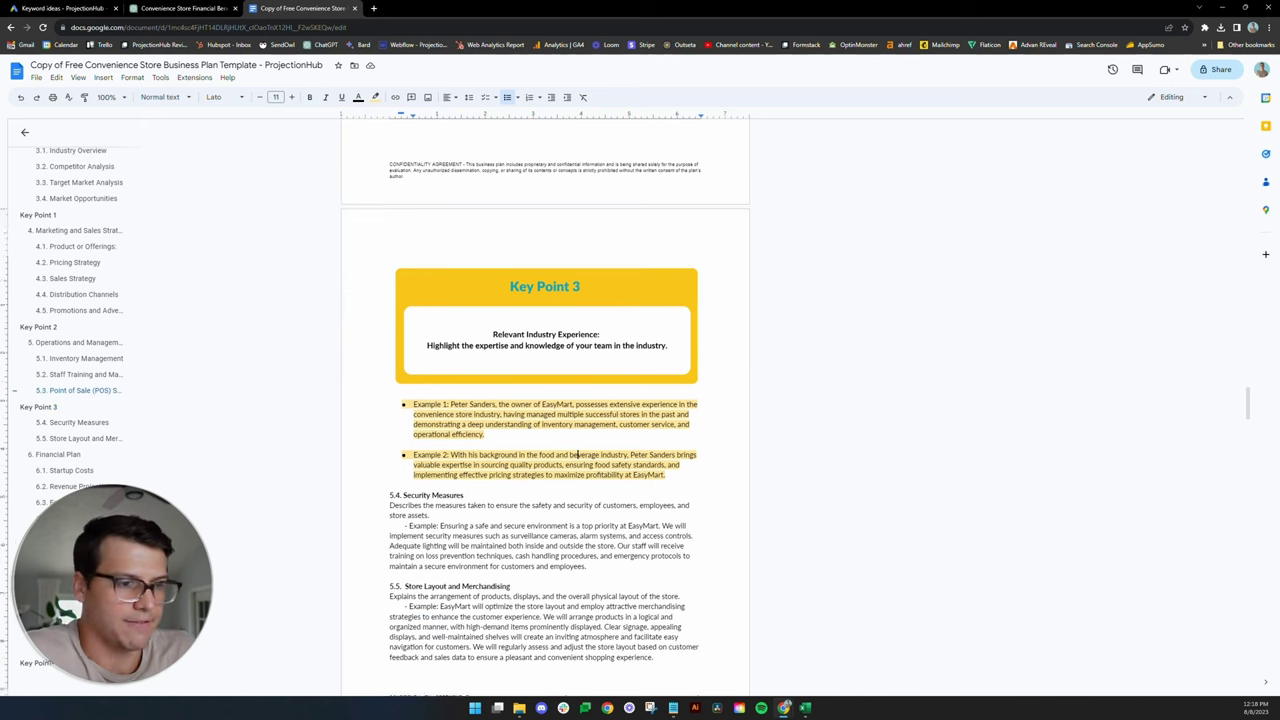
Place the cursor in the 6.1 Startup Costs example, then continue down to the projection table images.
scroll(545, 400, "down", 8)
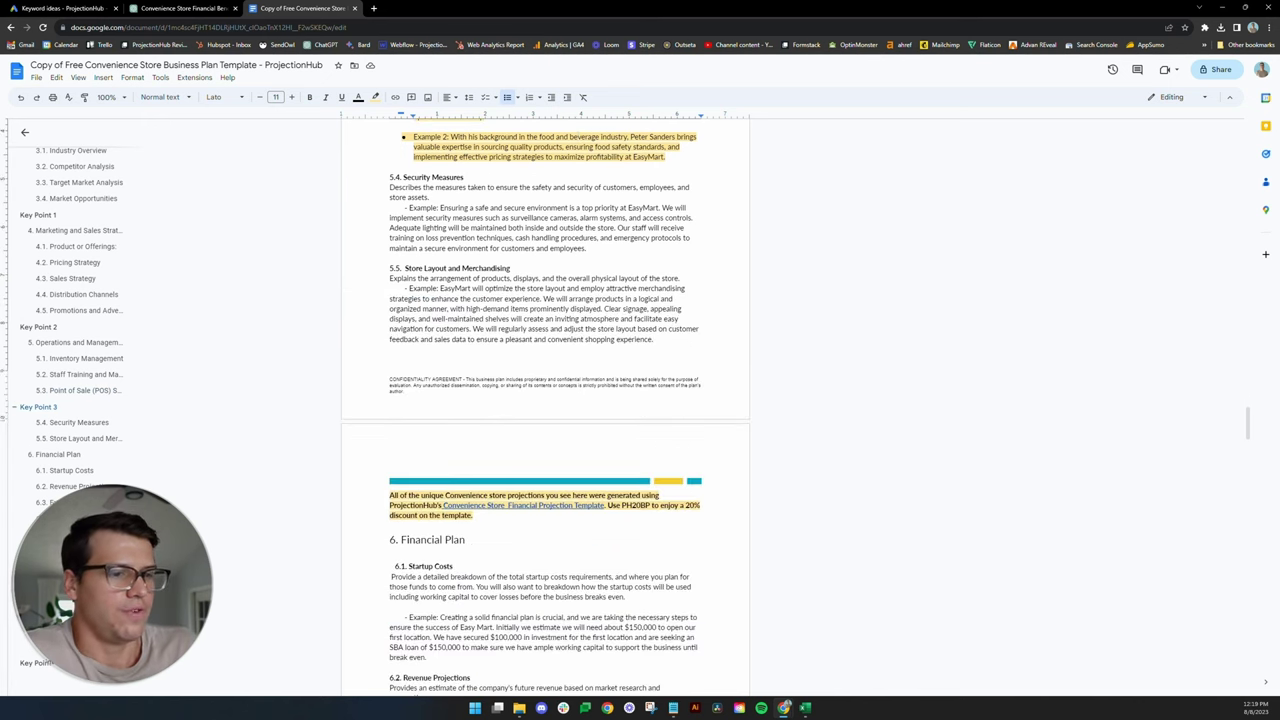
scroll(545, 400, "down", 4)
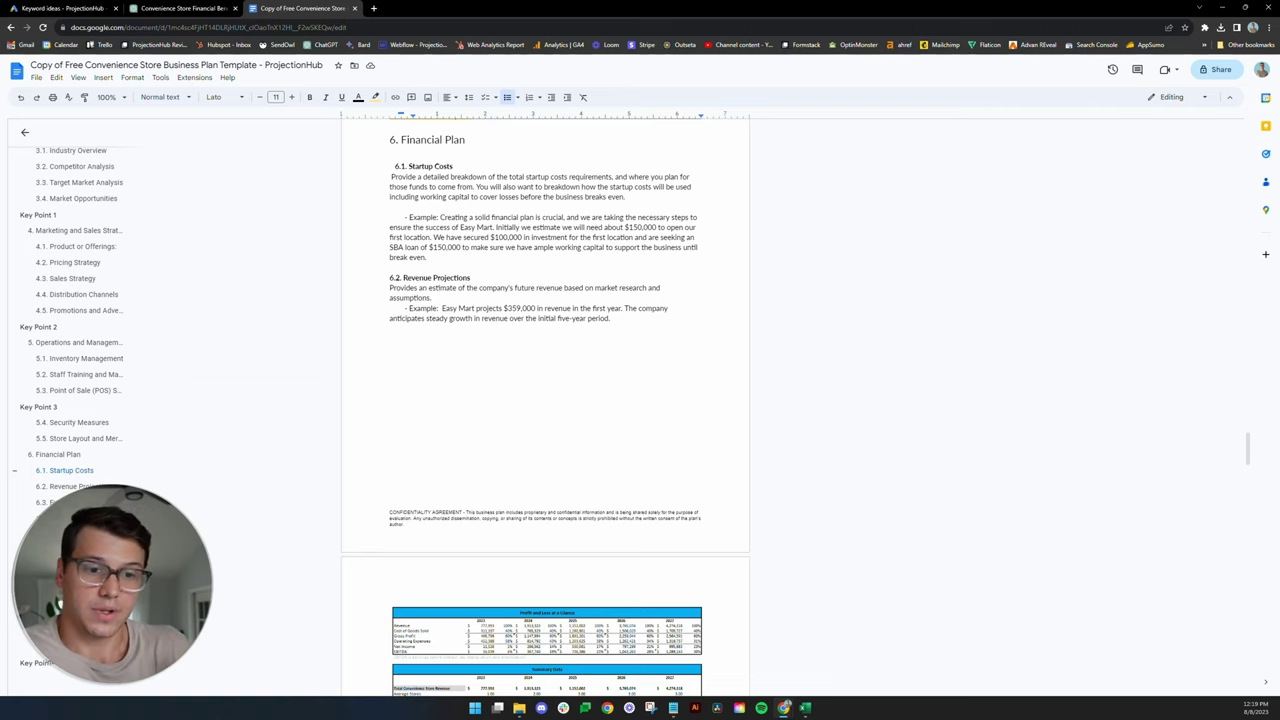
scroll(545, 415, "down", 2)
scroll(545, 415, "up", 2)
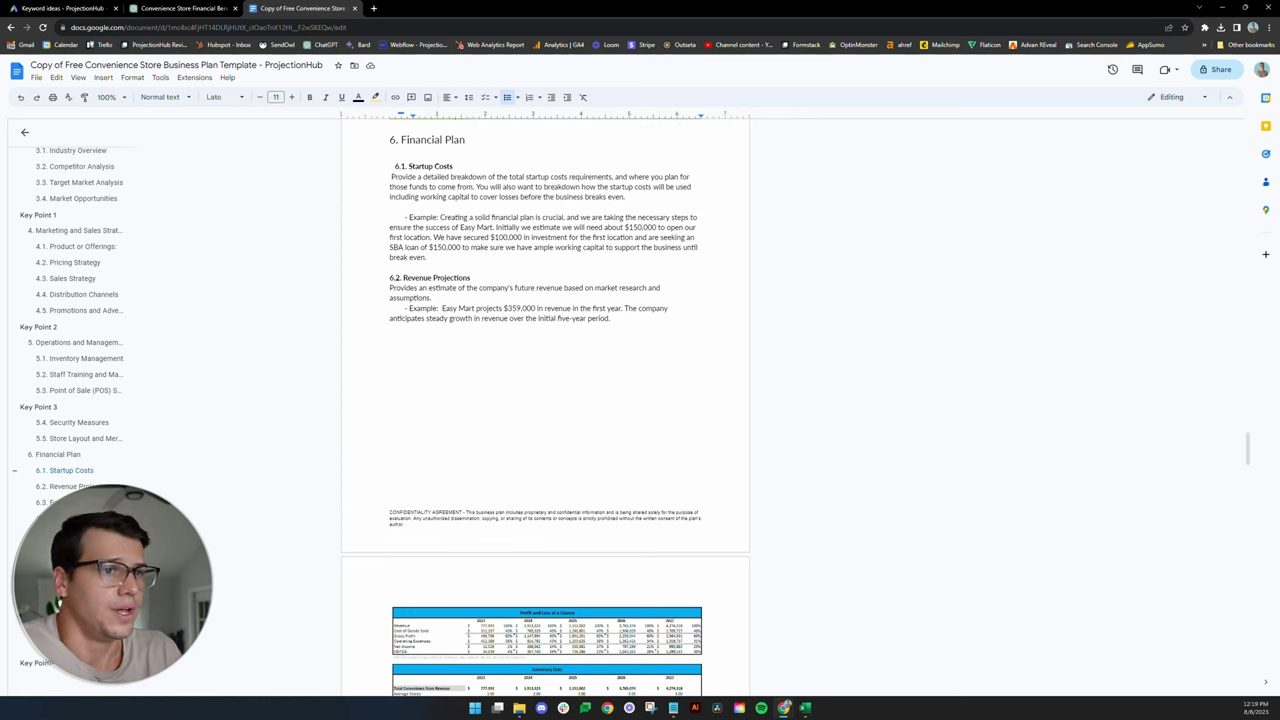
left_click(451, 217)
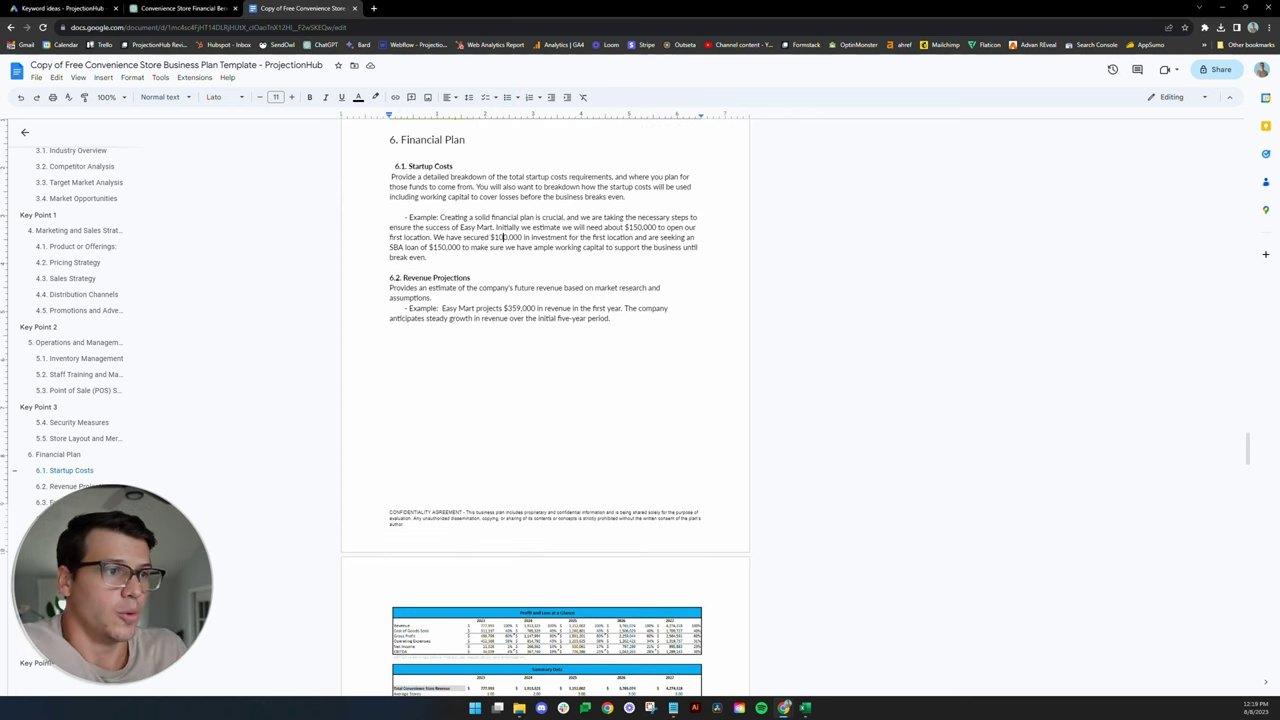
scroll(503, 237, "down", 1)
scroll(503, 237, "up", 1)
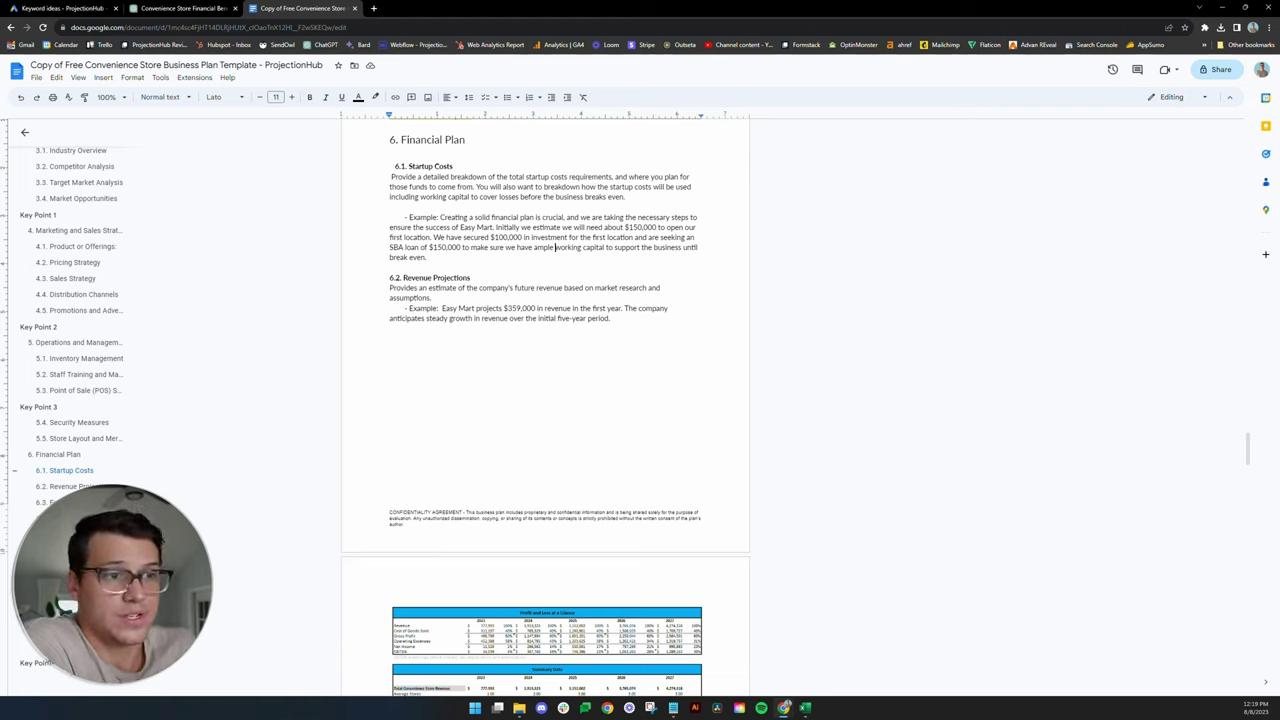
scroll(545, 400, "down", 1)
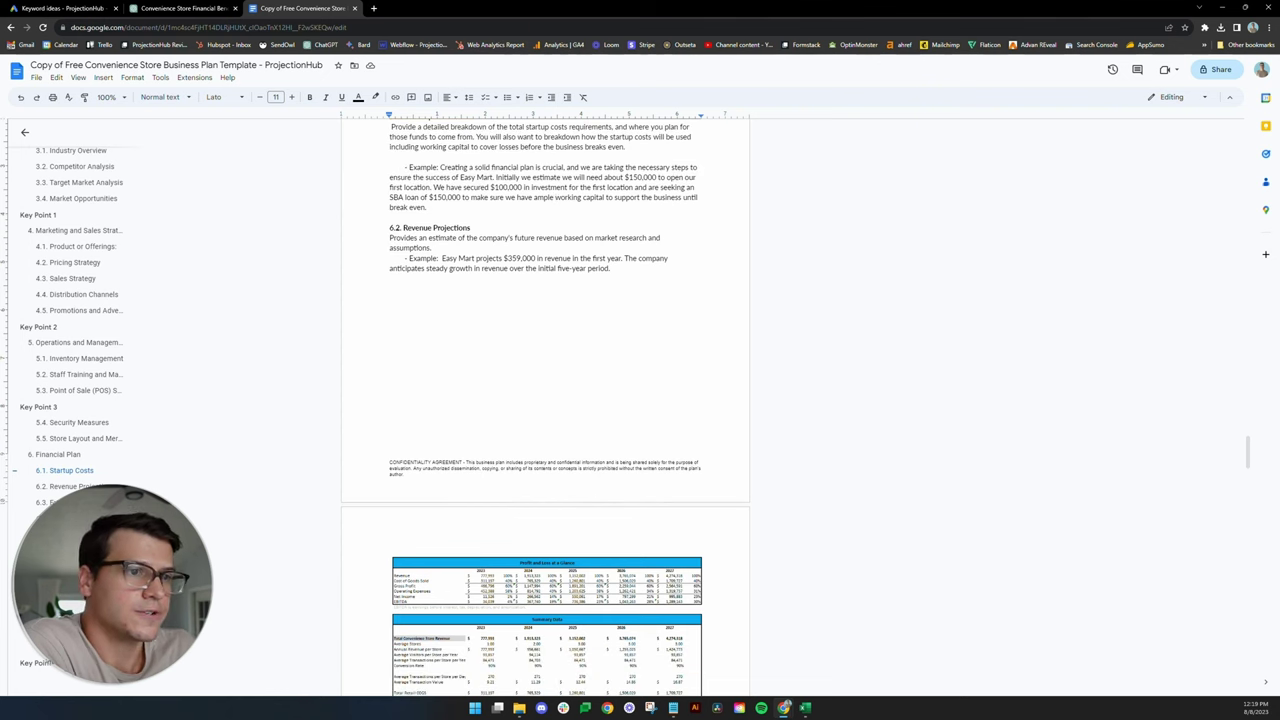
scroll(515, 477, "down", 3)
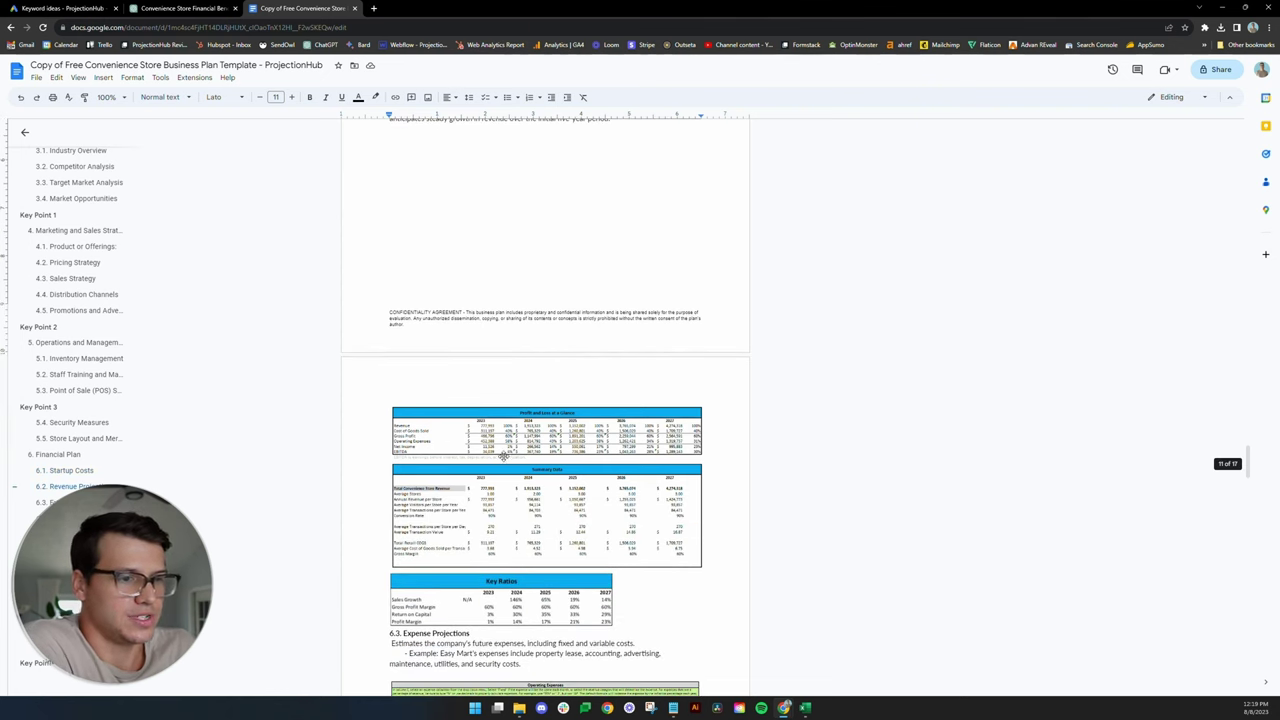
Inspect the profit and loss summary, Key Ratios, Operating Expenses and profit and loss statement tables.
left_click(515, 477)
scroll(515, 477, "down", 2)
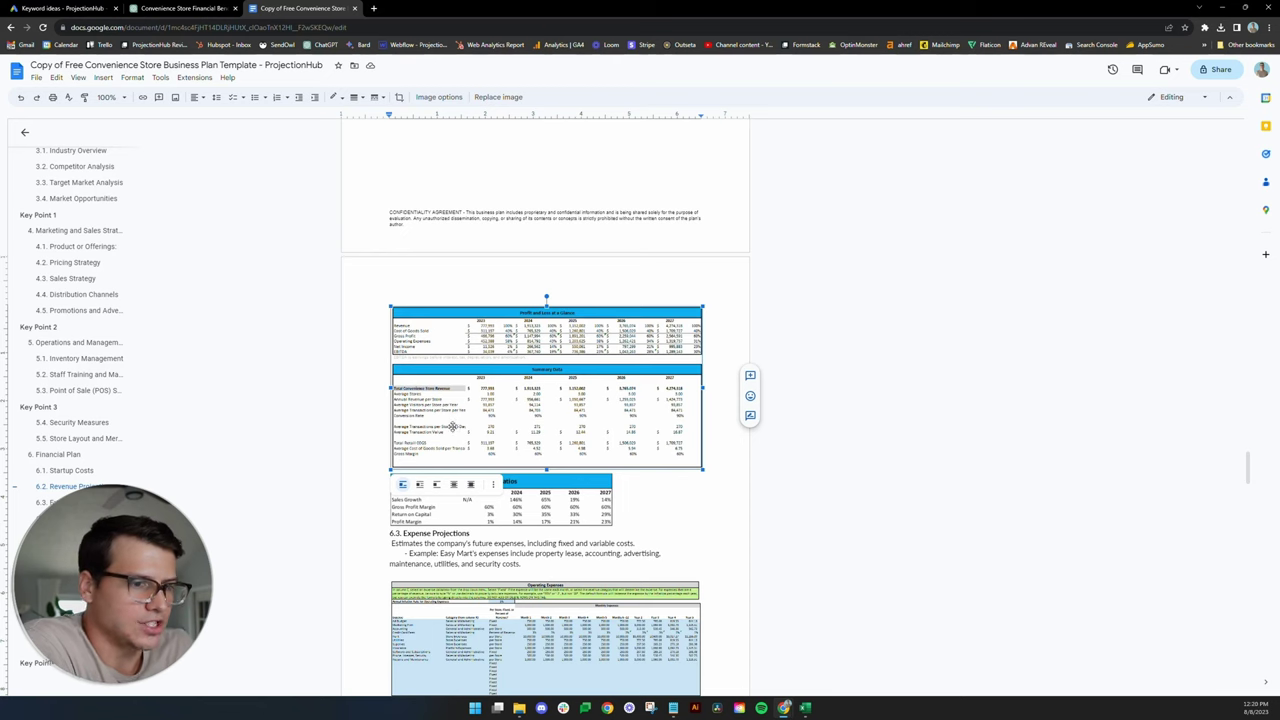
scroll(547, 441, "down", 1)
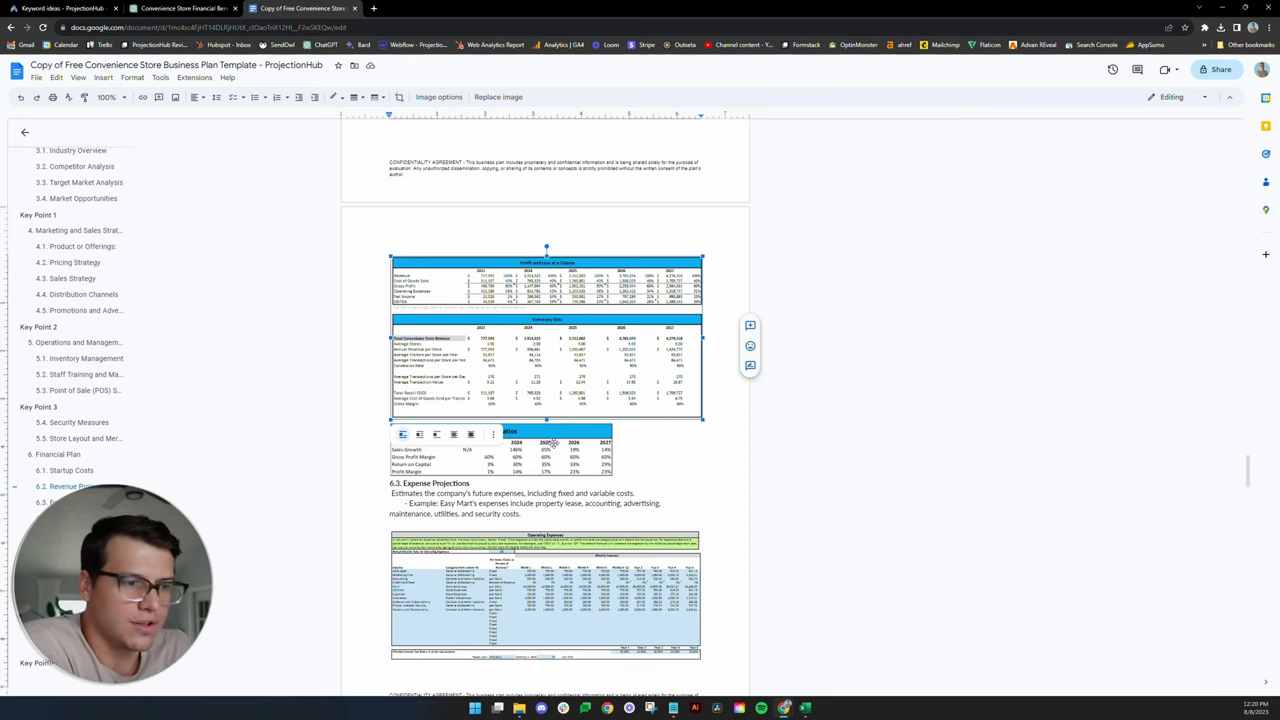
left_click(587, 453)
scroll(587, 453, "down", 2)
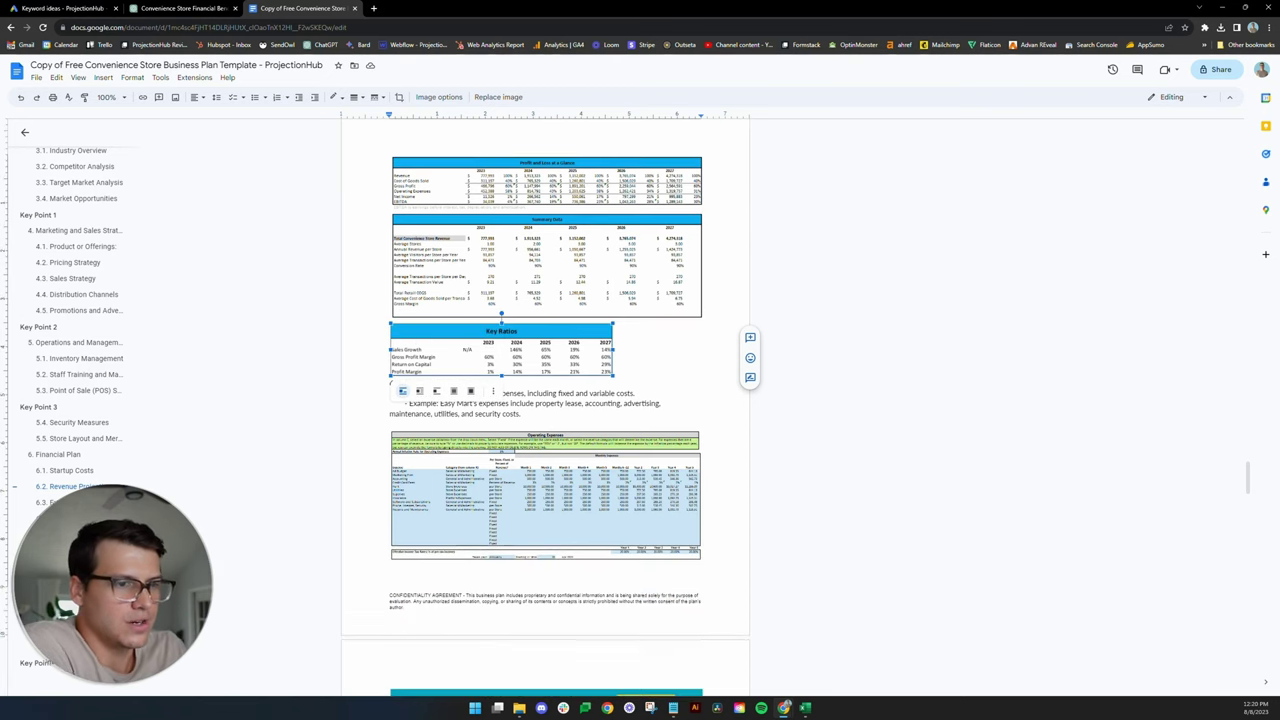
scroll(493, 439, "down", 2)
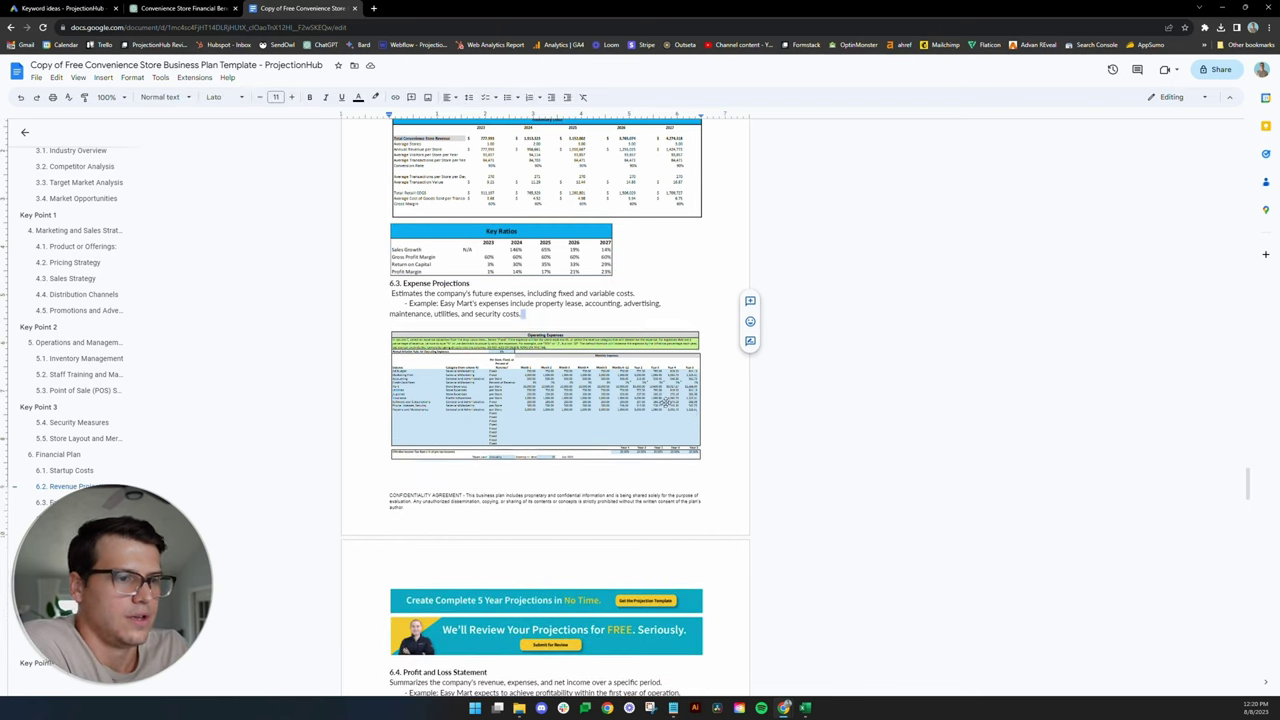
left_click(493, 439)
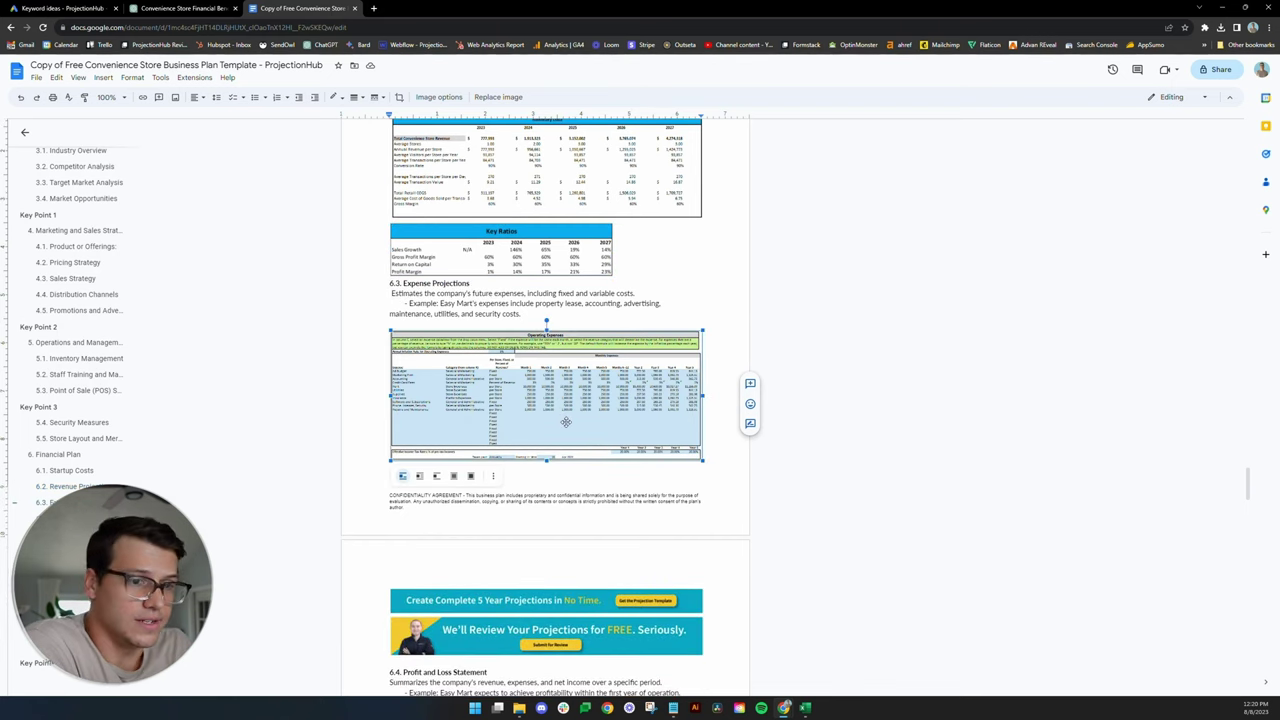
scroll(540, 395, "down", 5)
left_click(527, 409)
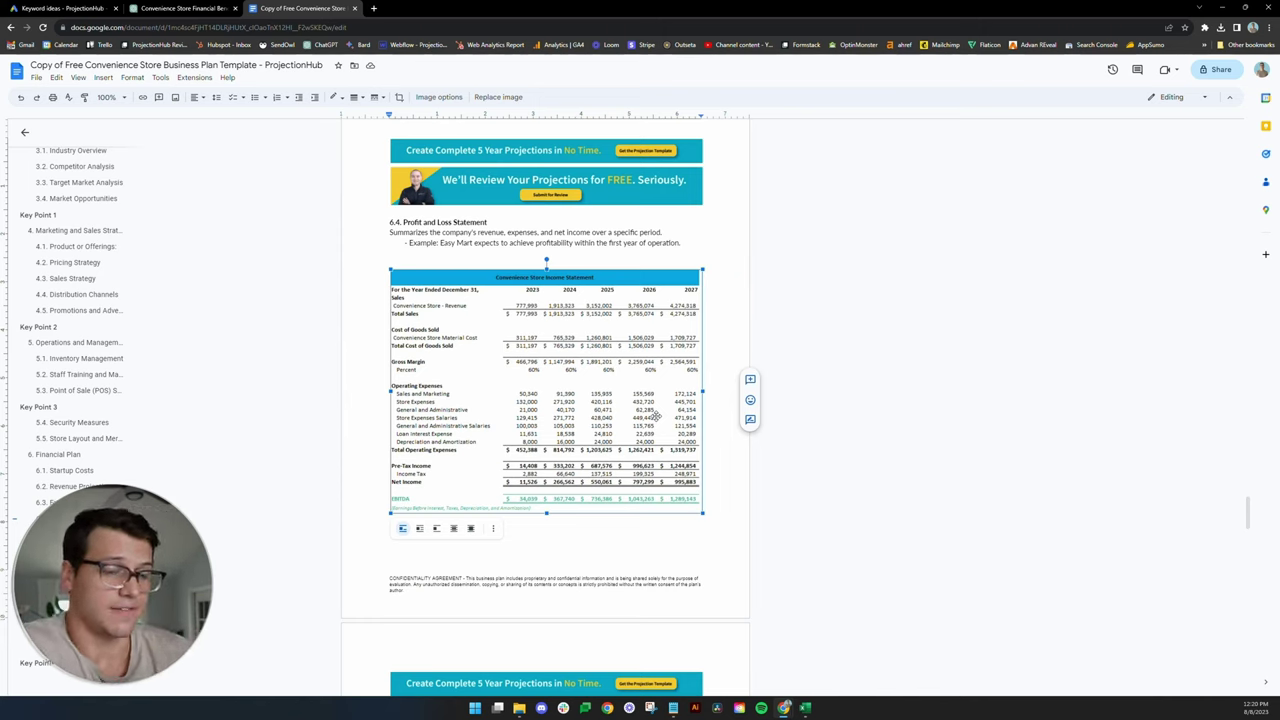
Continue through the cash flow statement, balance sheet and annual sales chart to 6.7 Break-even Analysis.
scroll(520, 282, "down", 1)
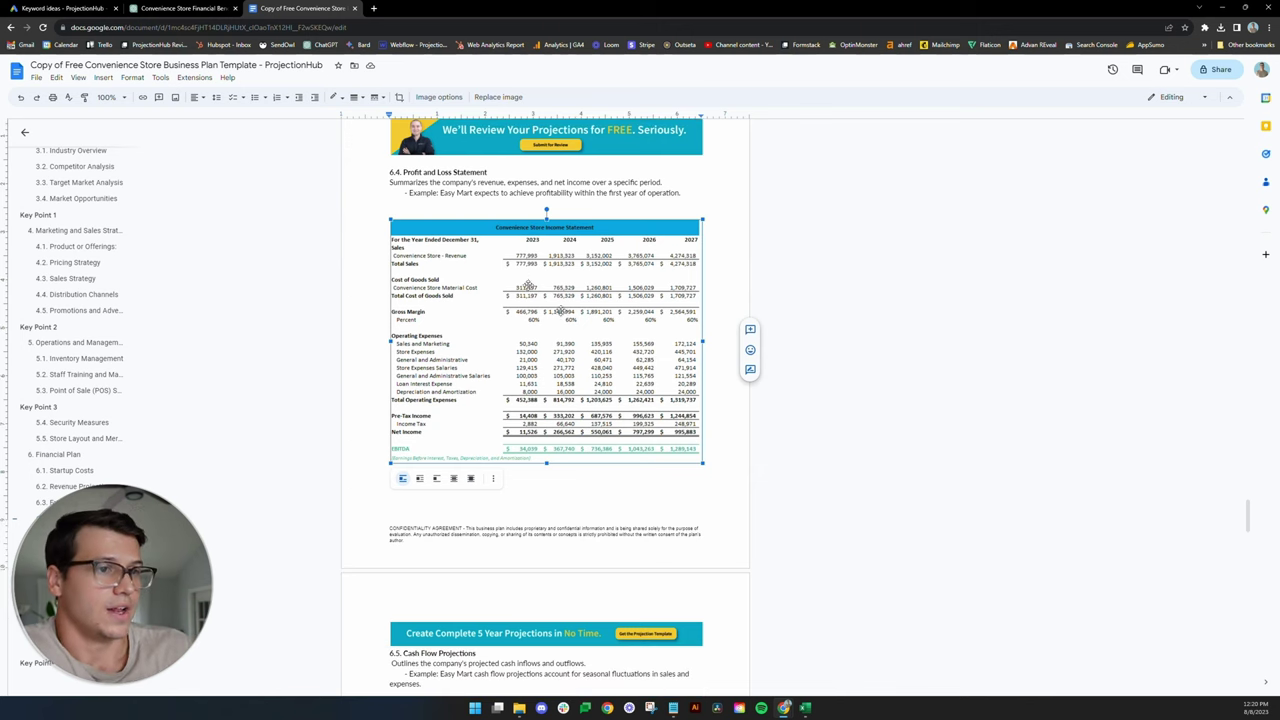
scroll(520, 283, "down", 2)
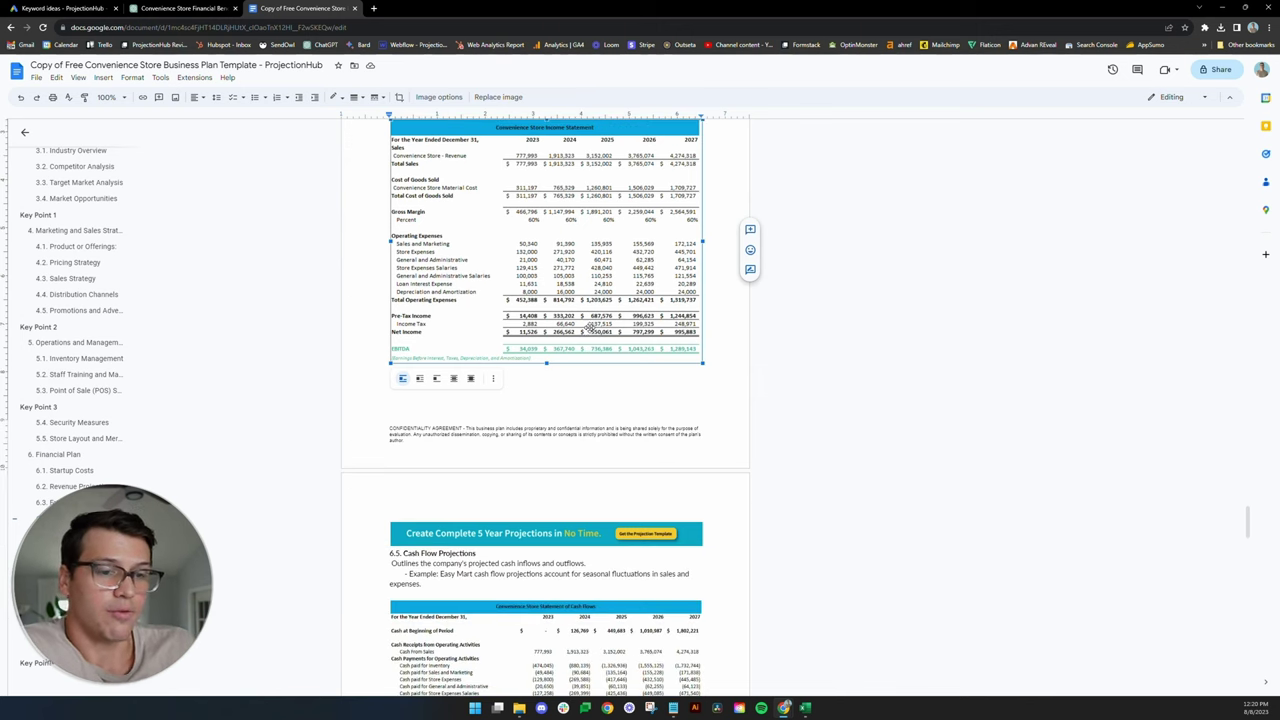
scroll(590, 327, "down", 4)
left_click(571, 526)
scroll(571, 526, "down", 5)
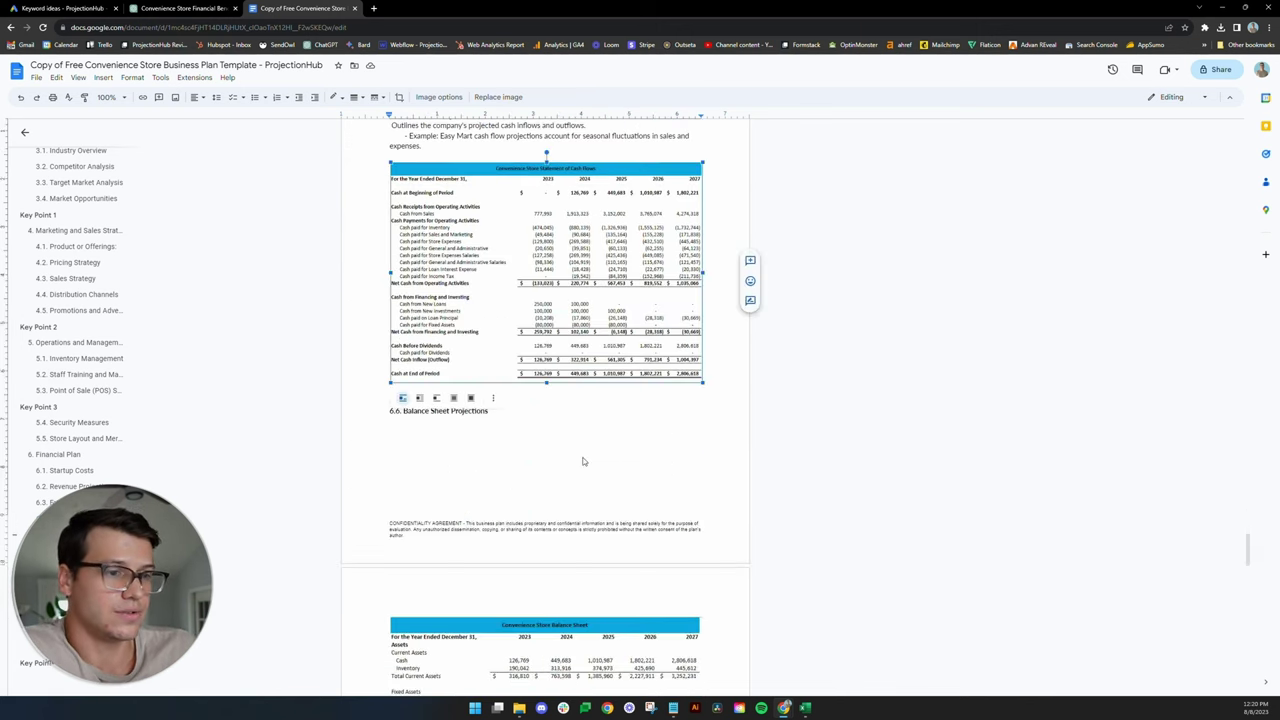
scroll(545, 400, "down", 5)
left_click(545, 480)
scroll(545, 400, "down", 4)
scroll(586, 470, "down", 2)
left_click(586, 470)
scroll(590, 470, "down", 1)
scroll(605, 467, "up", 1)
scroll(605, 467, "up", 2)
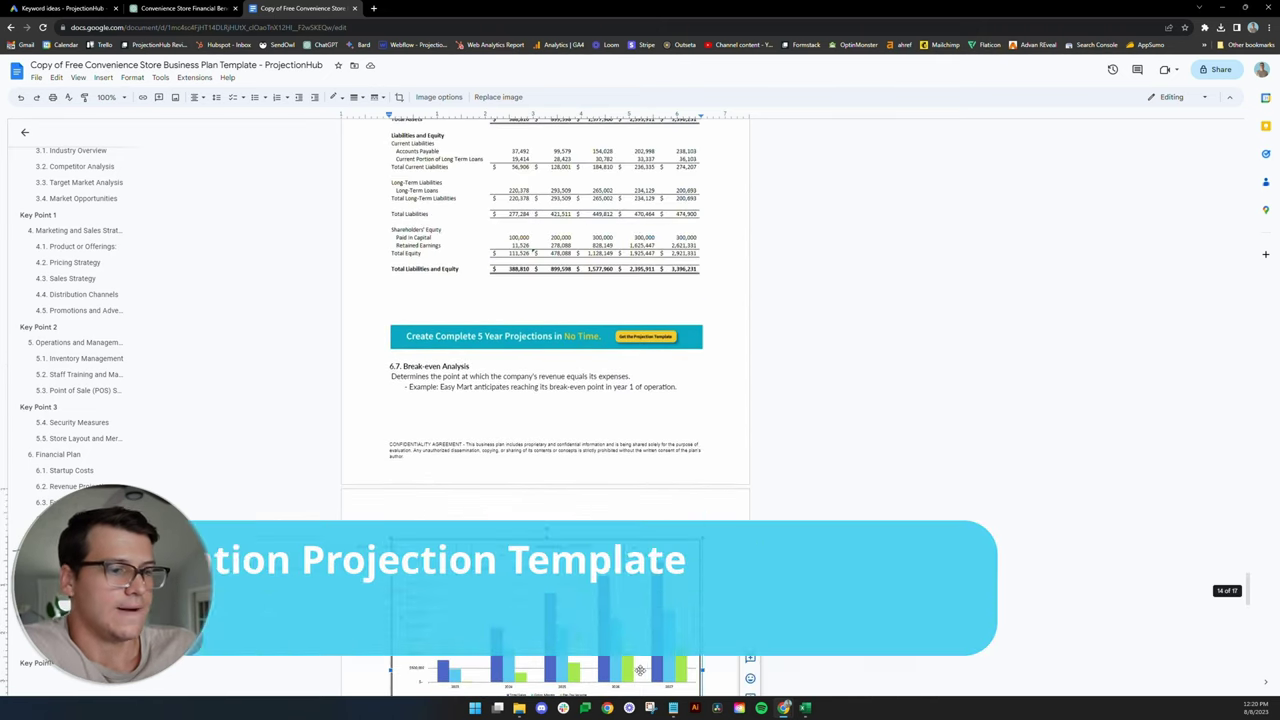
Switch to the projection workbook's Input - Assumptions sheet and inspect the Equipment fixed asset category.
left_click(810, 708)
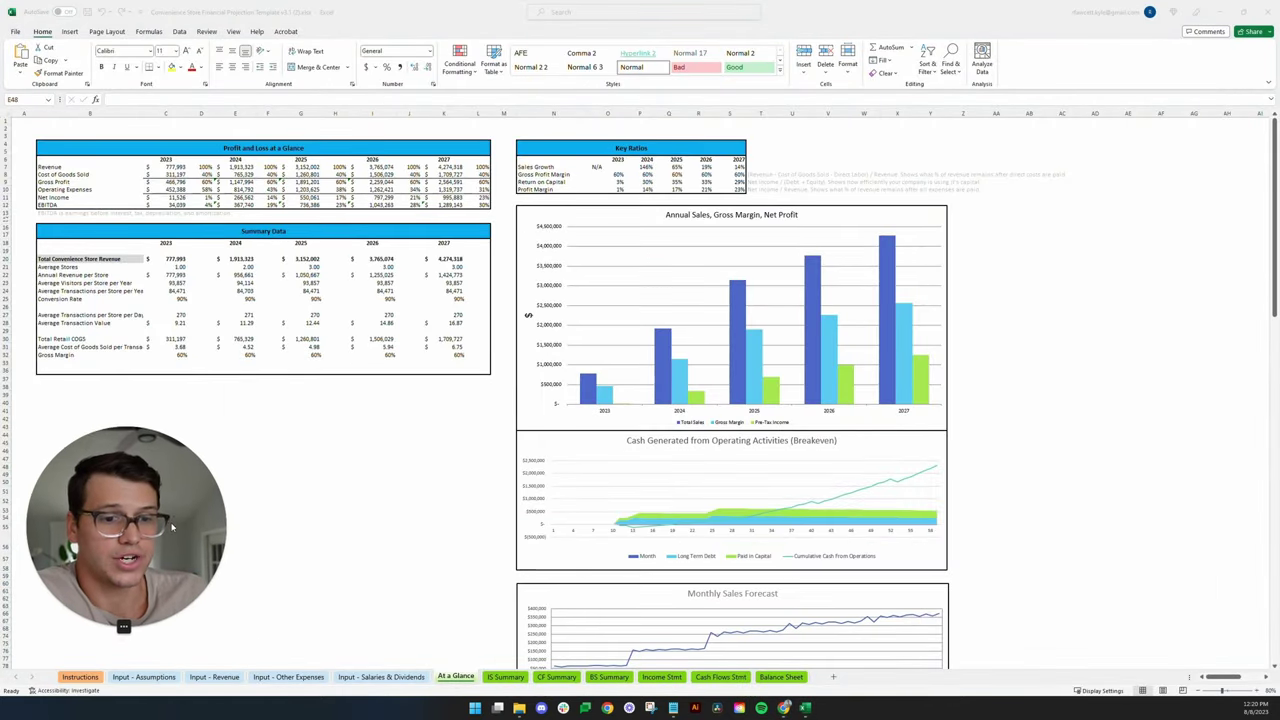
left_click(150, 677)
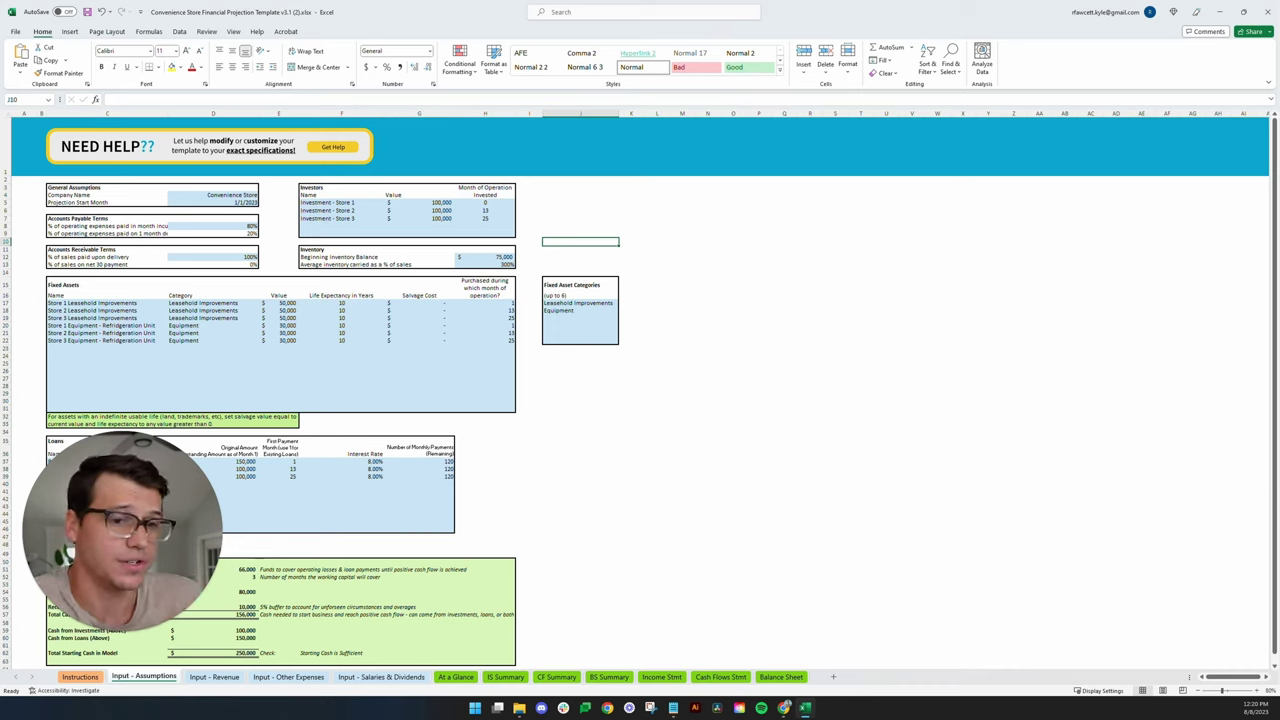
left_click(255, 333)
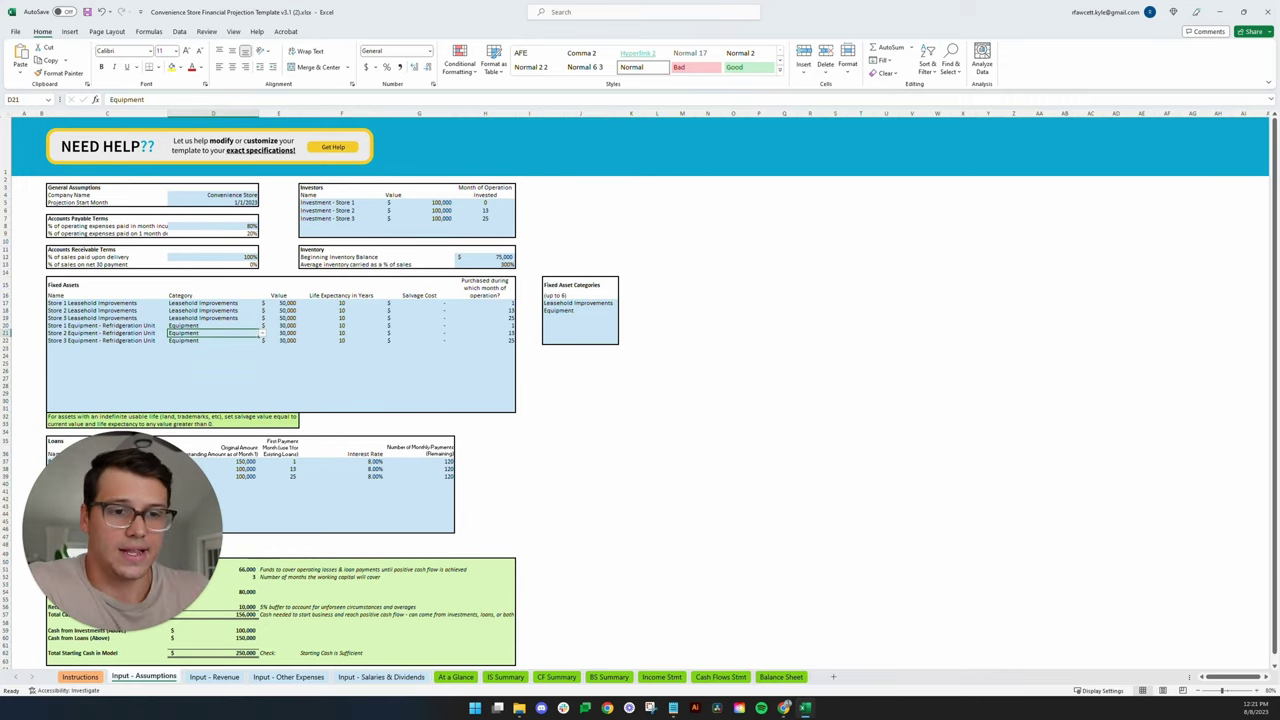
left_click(341, 348)
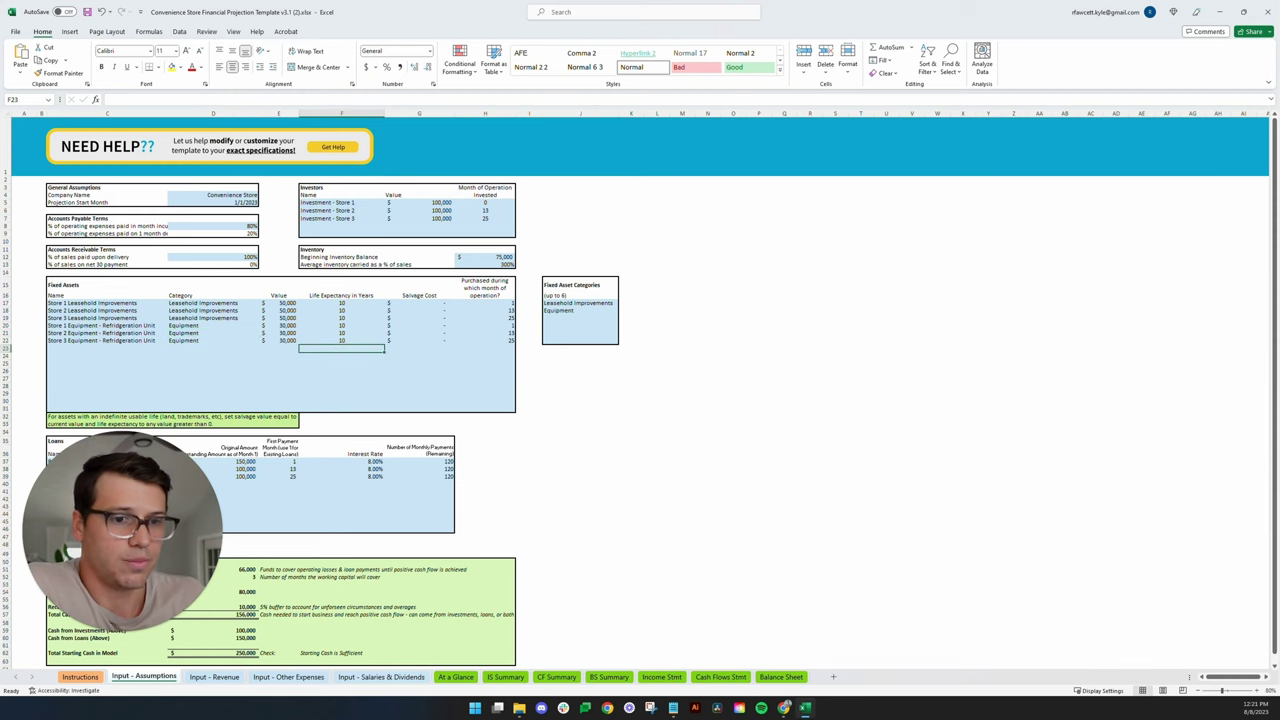
Check the first payment months of the store business loans at 8.00%.
scroll(125, 481, "down", 1)
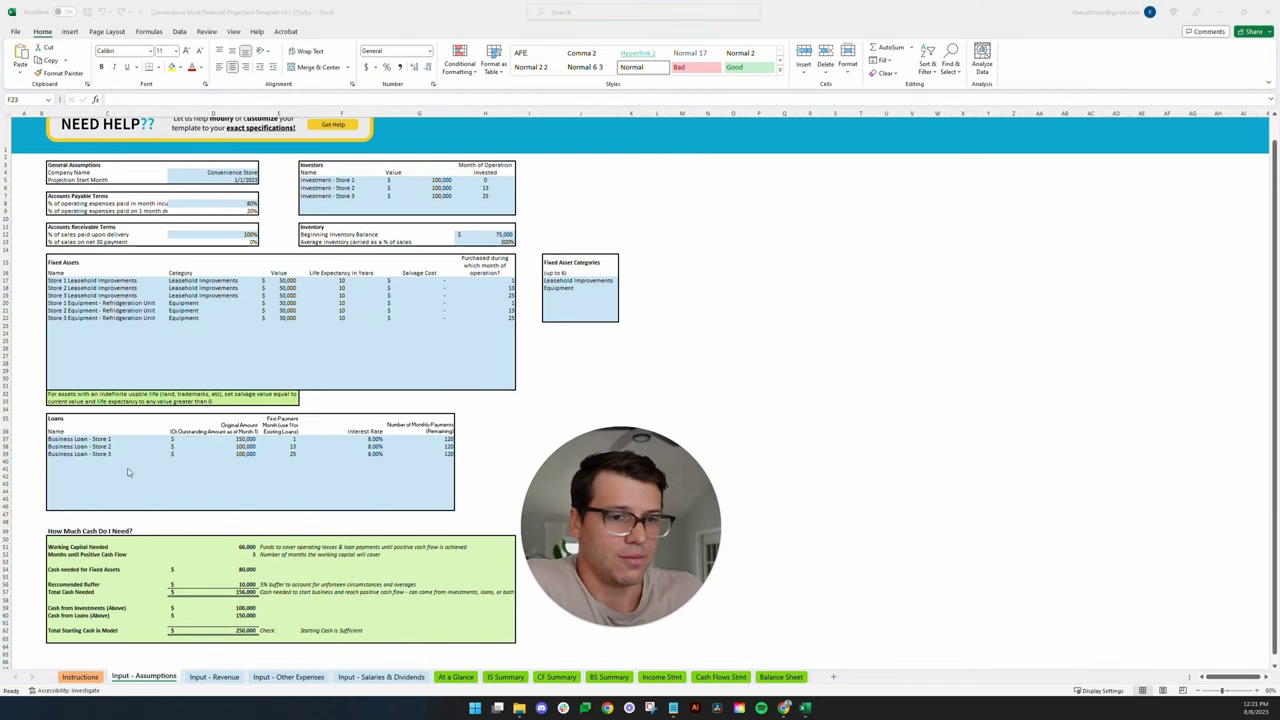
left_click(279, 446)
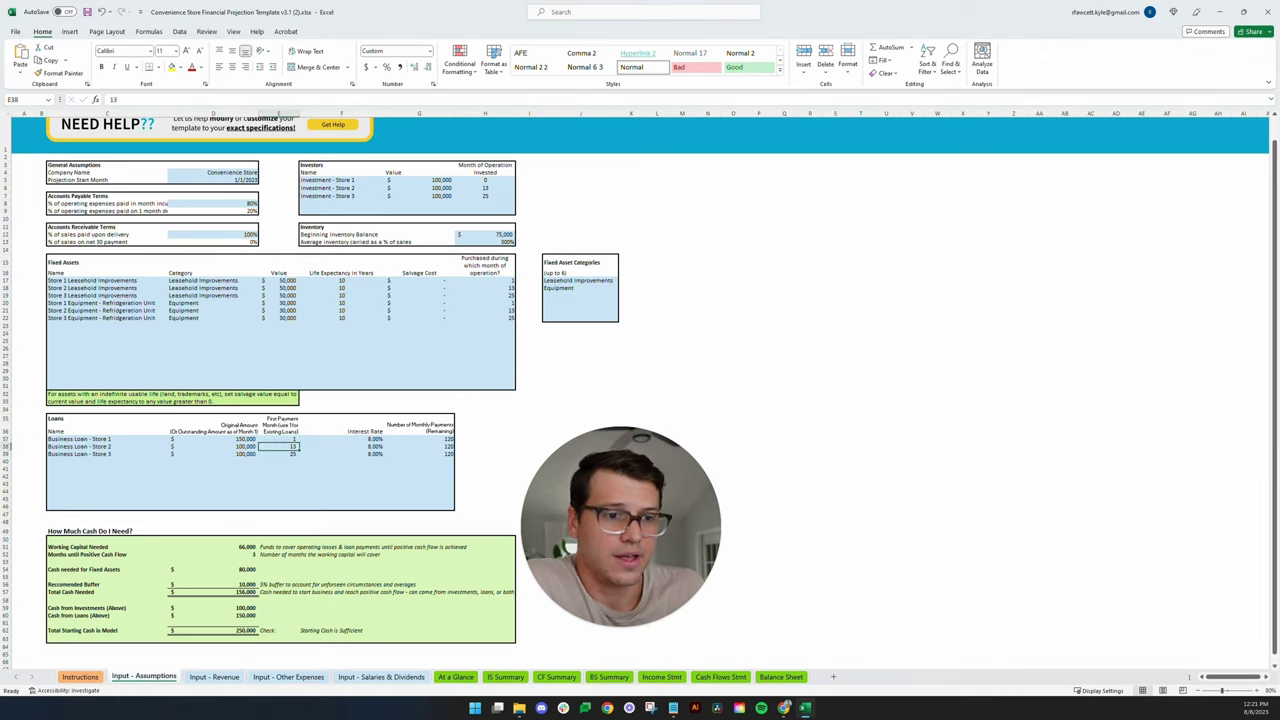
left_click(279, 461)
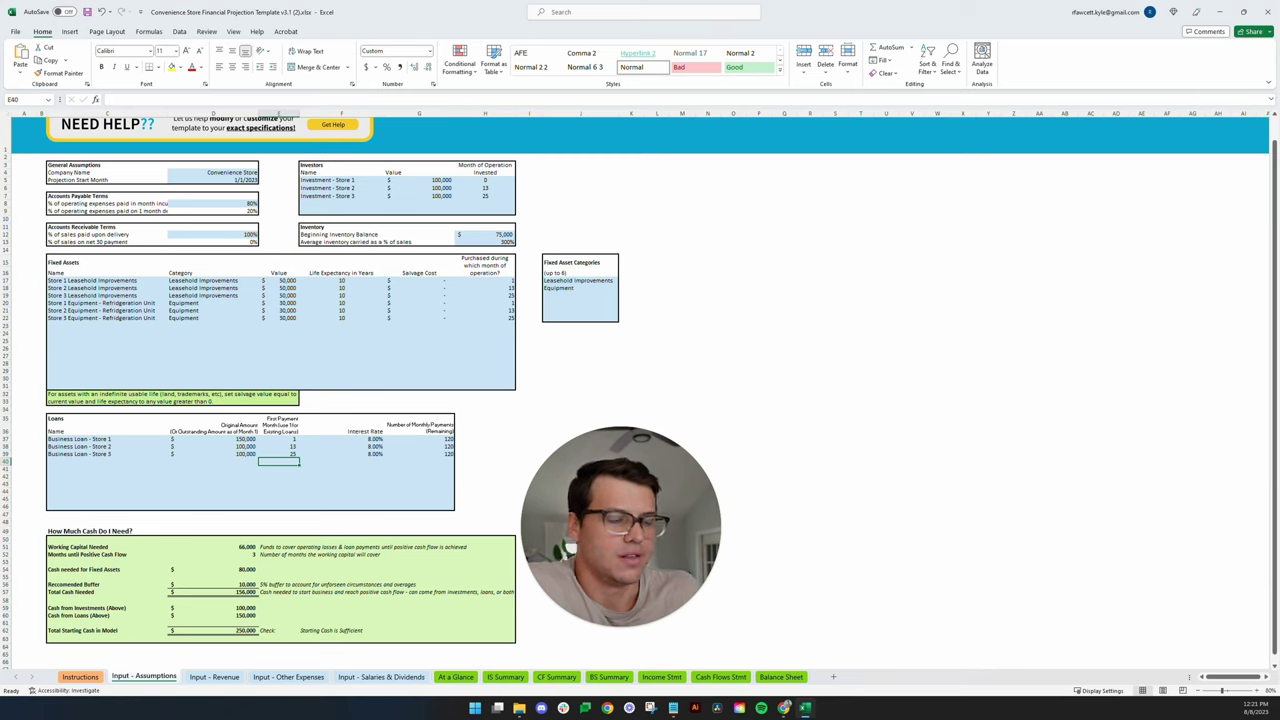
left_click_drag(633, 547, 144, 574)
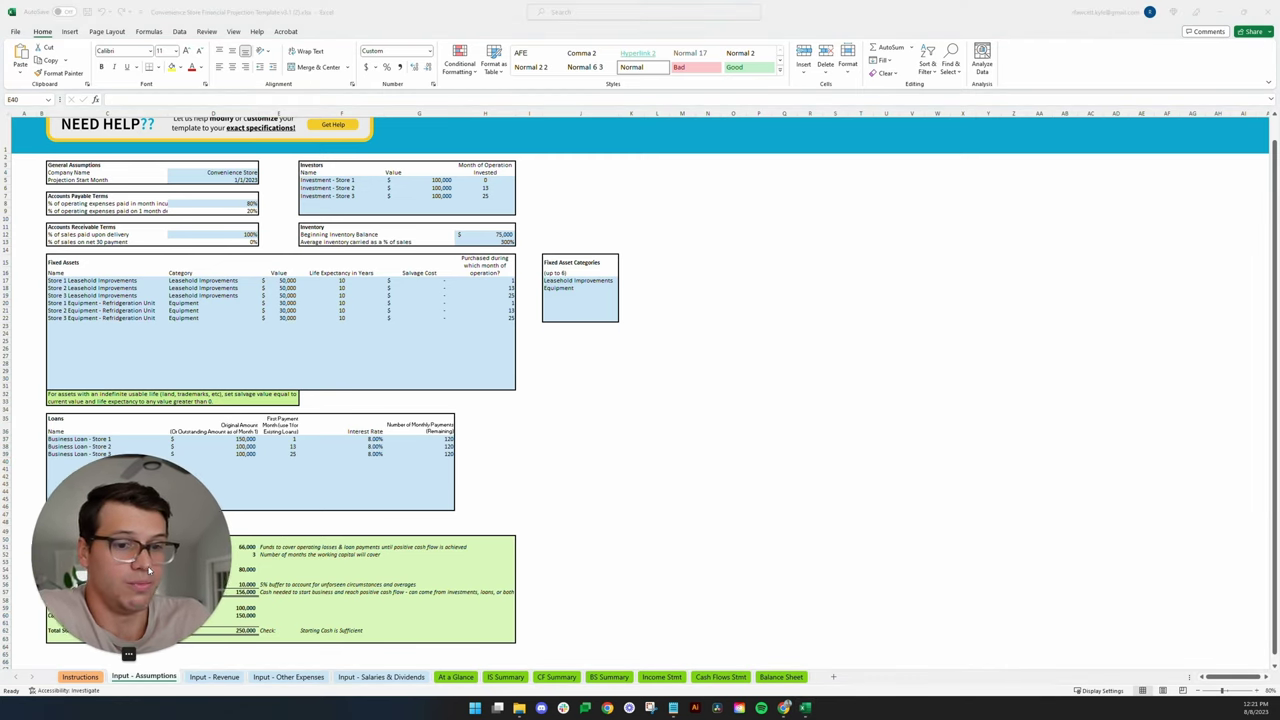
Review the Input - Revenue sheet, including the Automotive products end month of 60.
left_click(214, 677)
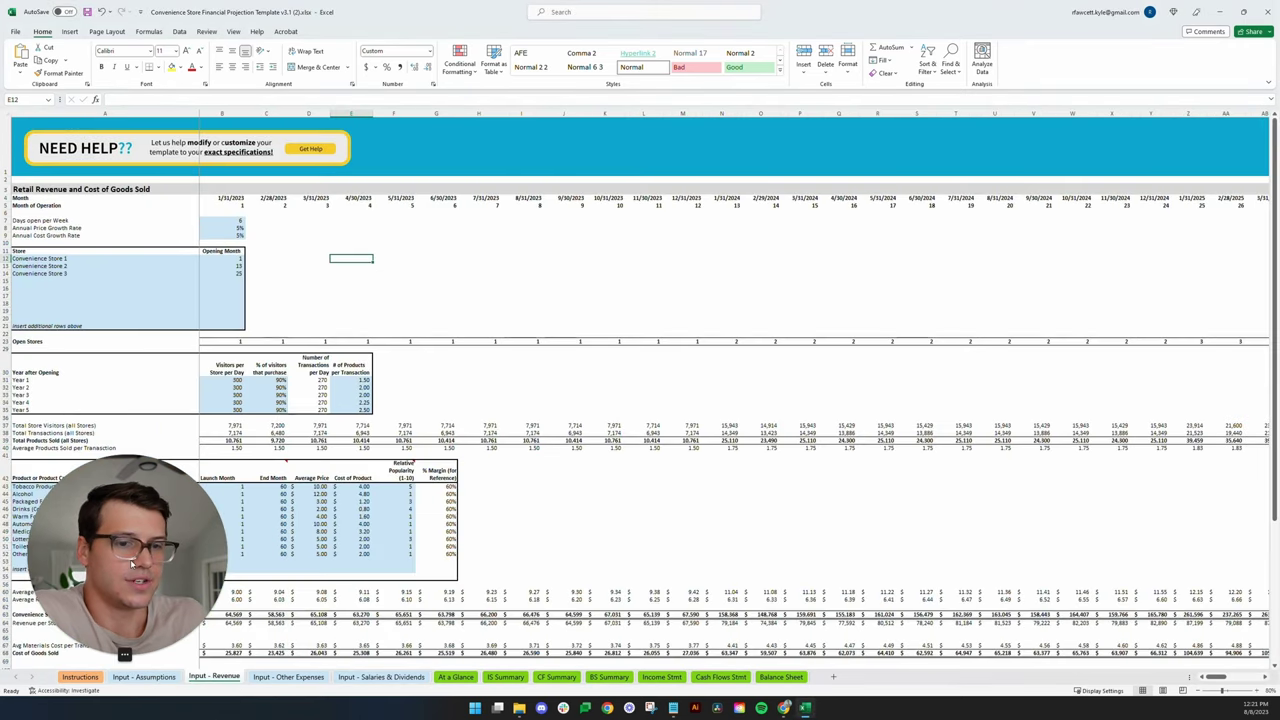
left_click_drag(168, 563, 603, 293)
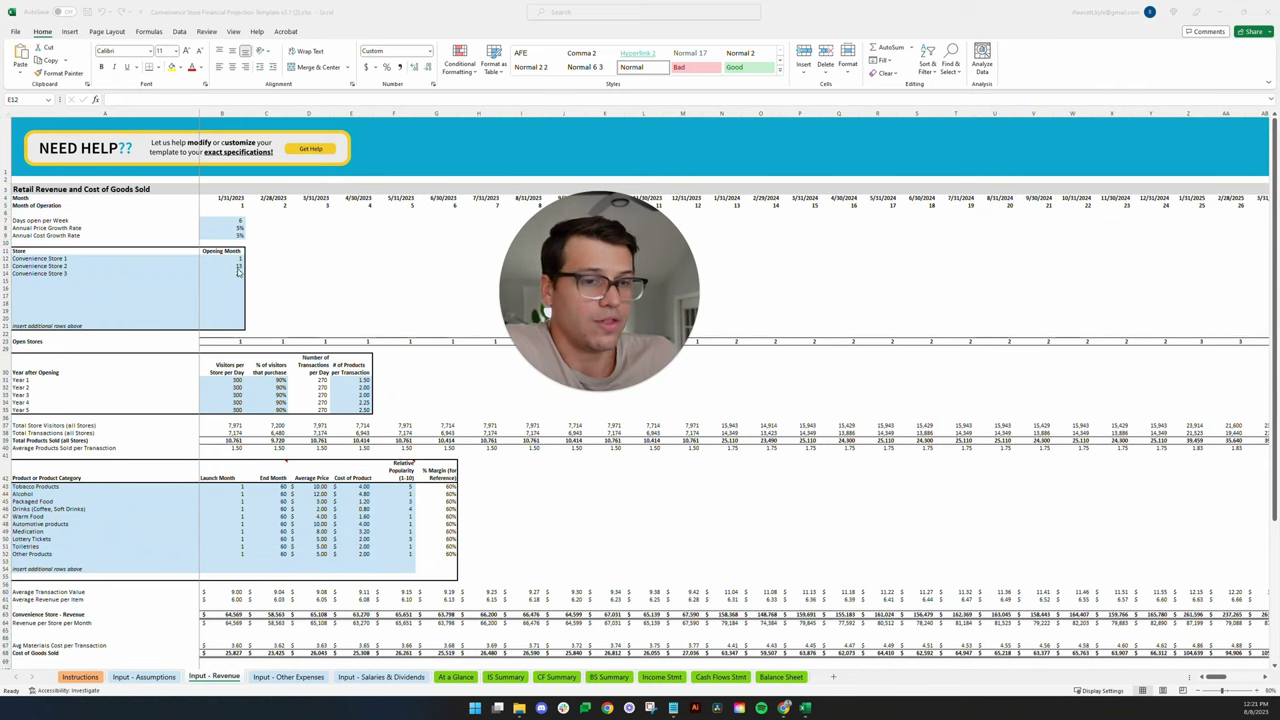
scroll(238, 271, "down", 1)
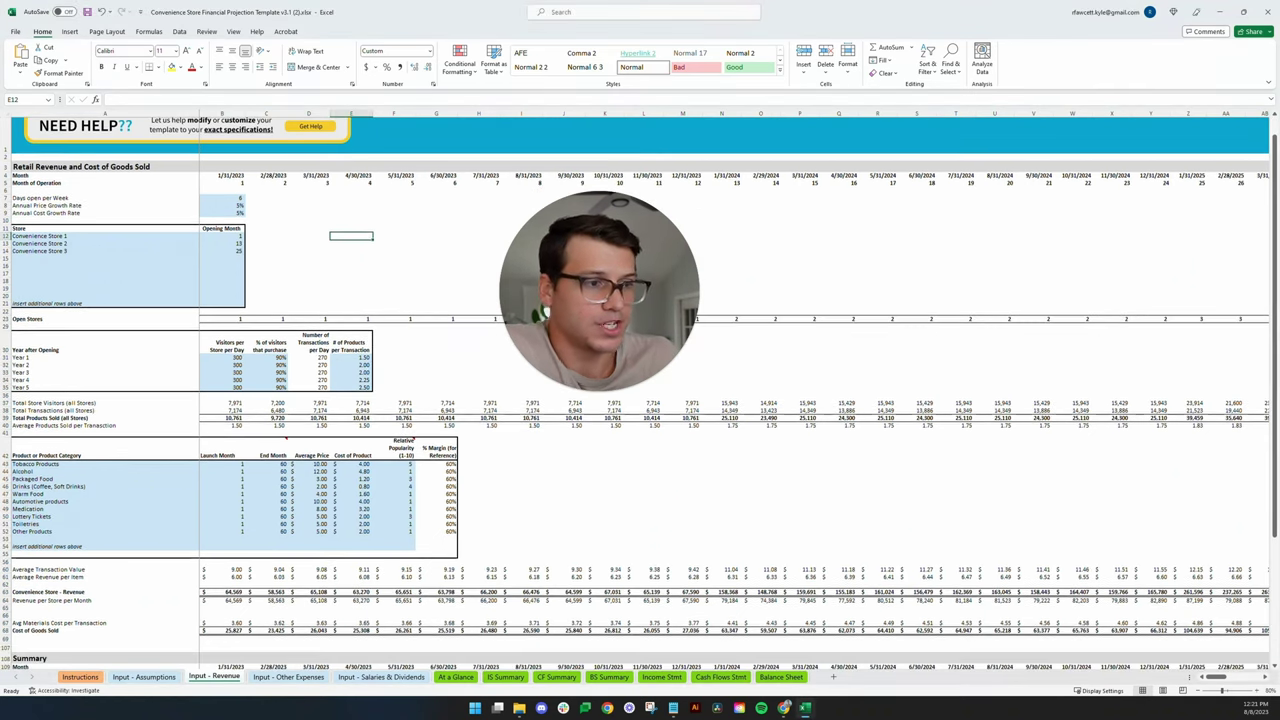
left_click(272, 501)
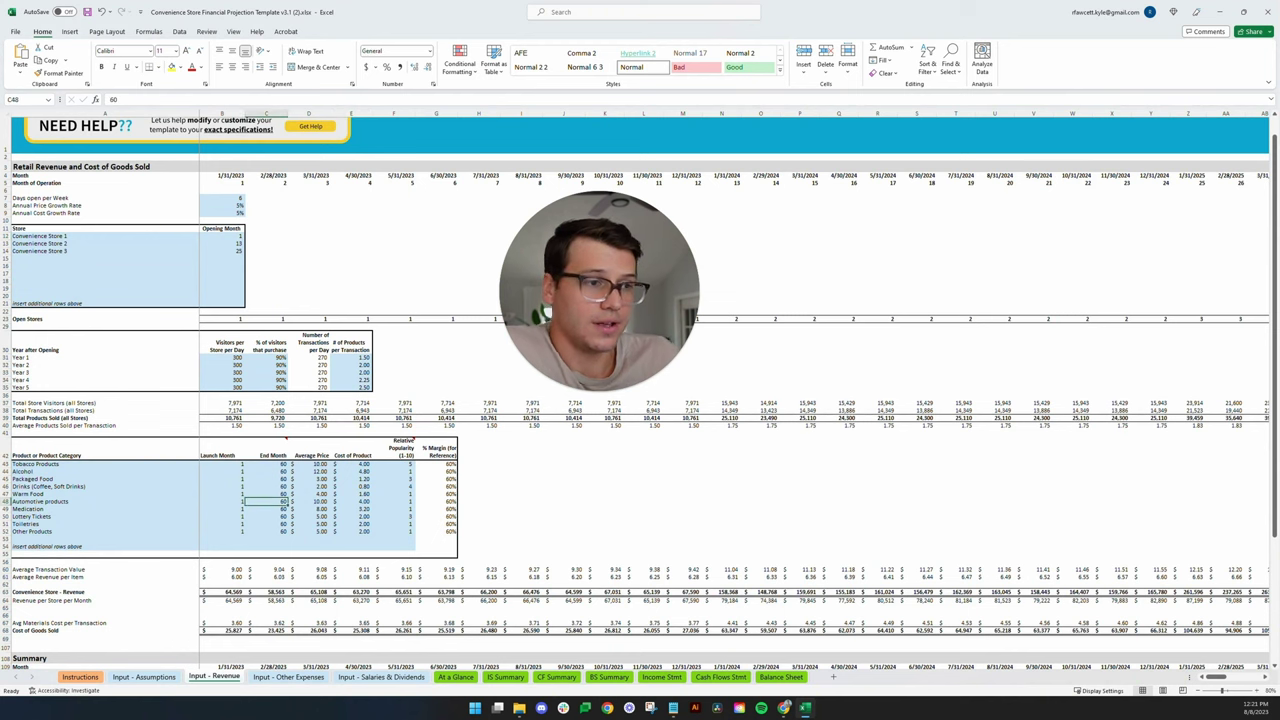
scroll(272, 501, "down", 5)
scroll(272, 501, "up", 5)
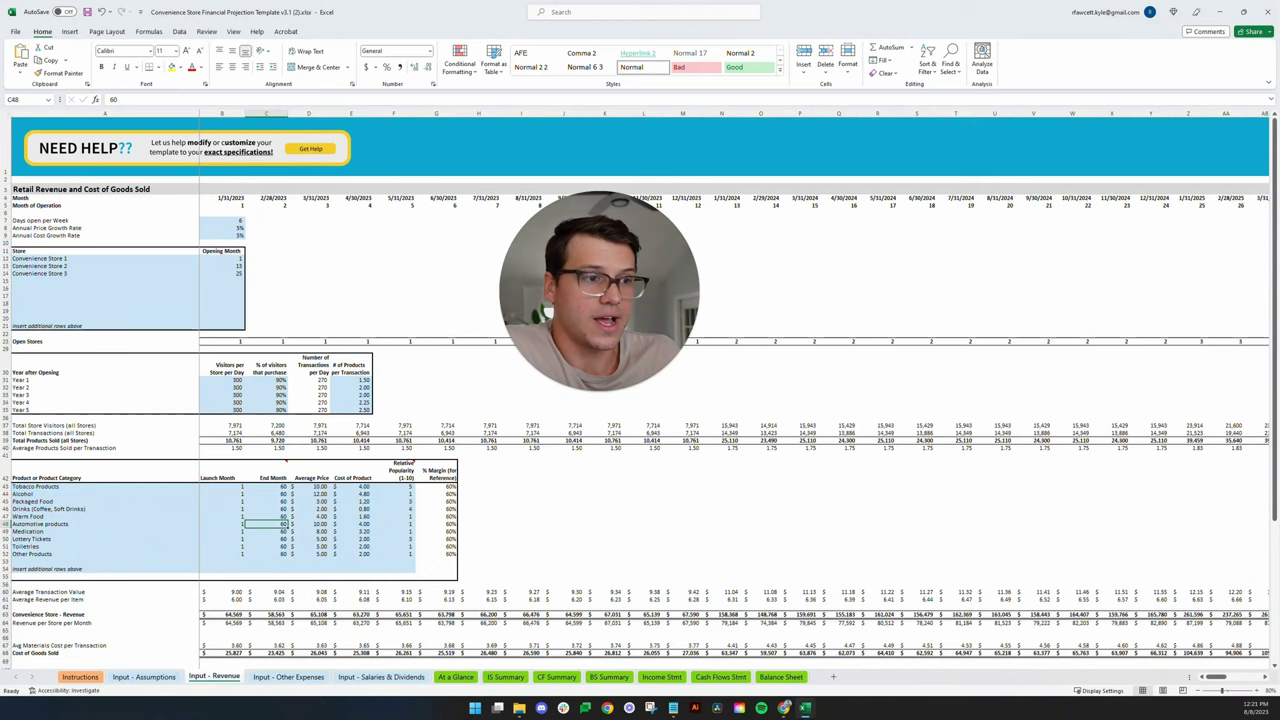
left_click_drag(636, 304, 153, 592)
Look through Input - Other Expenses and Input - Salaries & Dividends, then return to At a Glance.
left_click(294, 678)
left_click(294, 678)
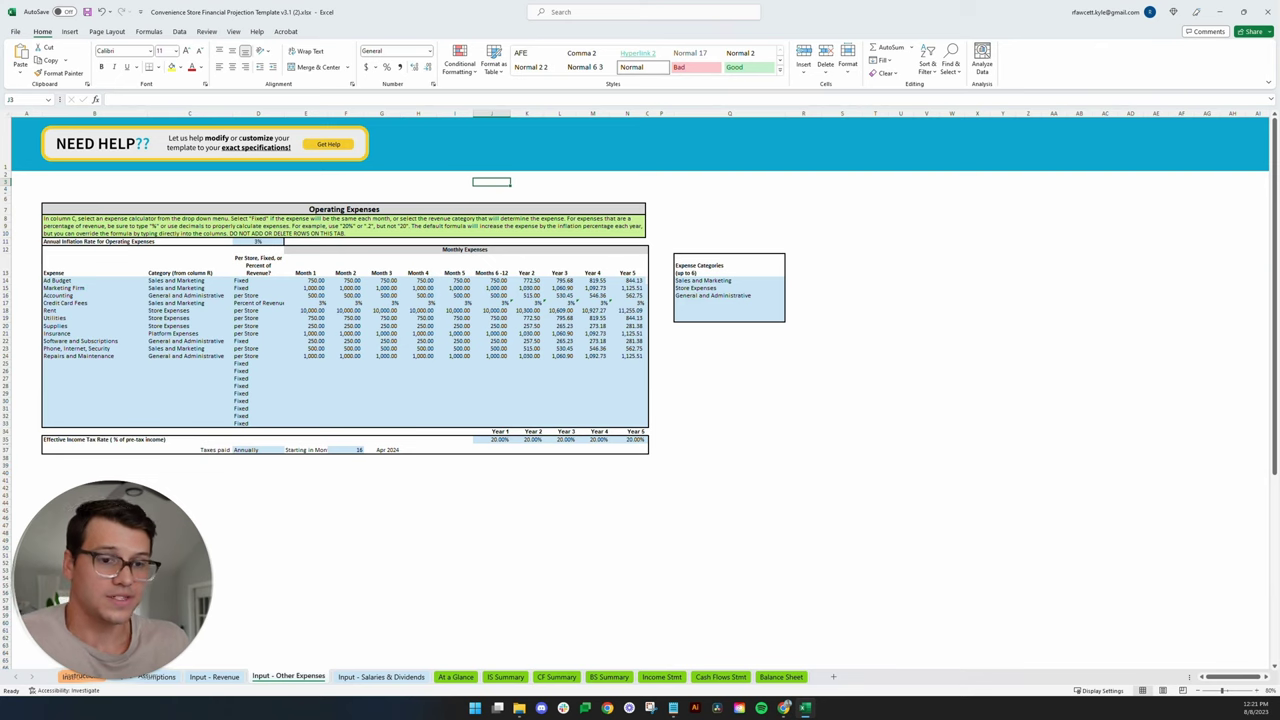
left_click(390, 678)
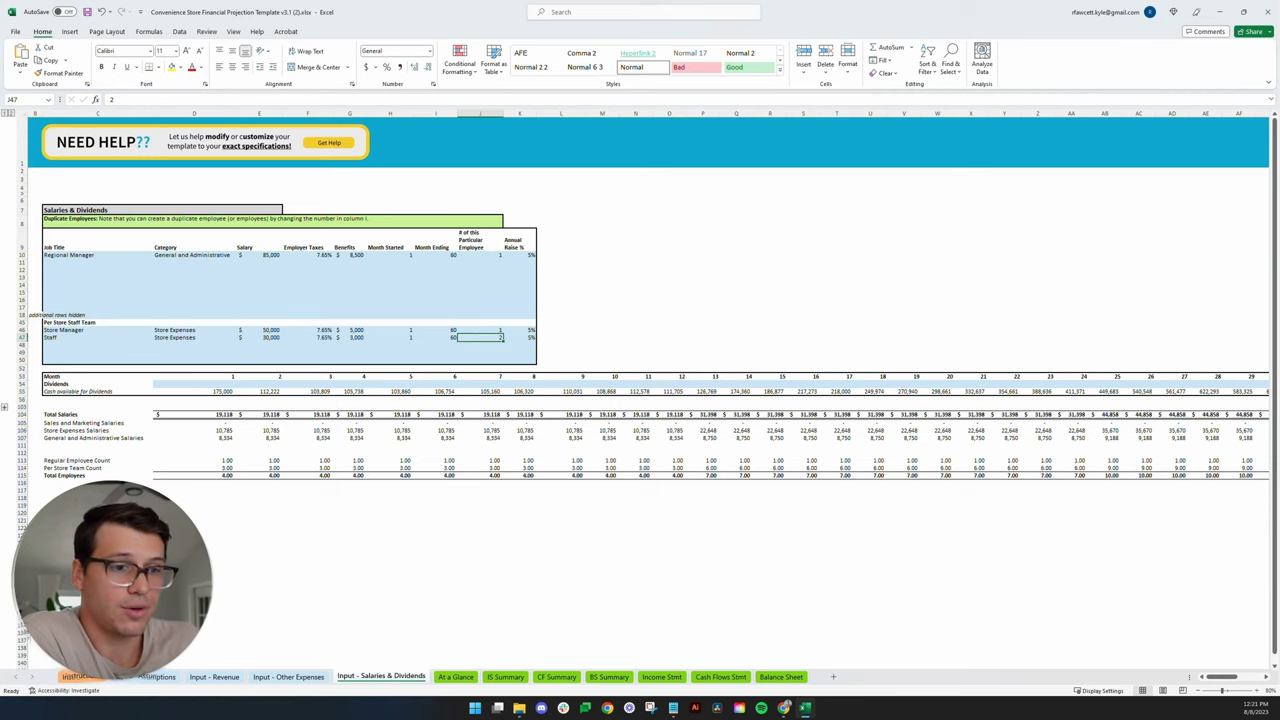
left_click(456, 677)
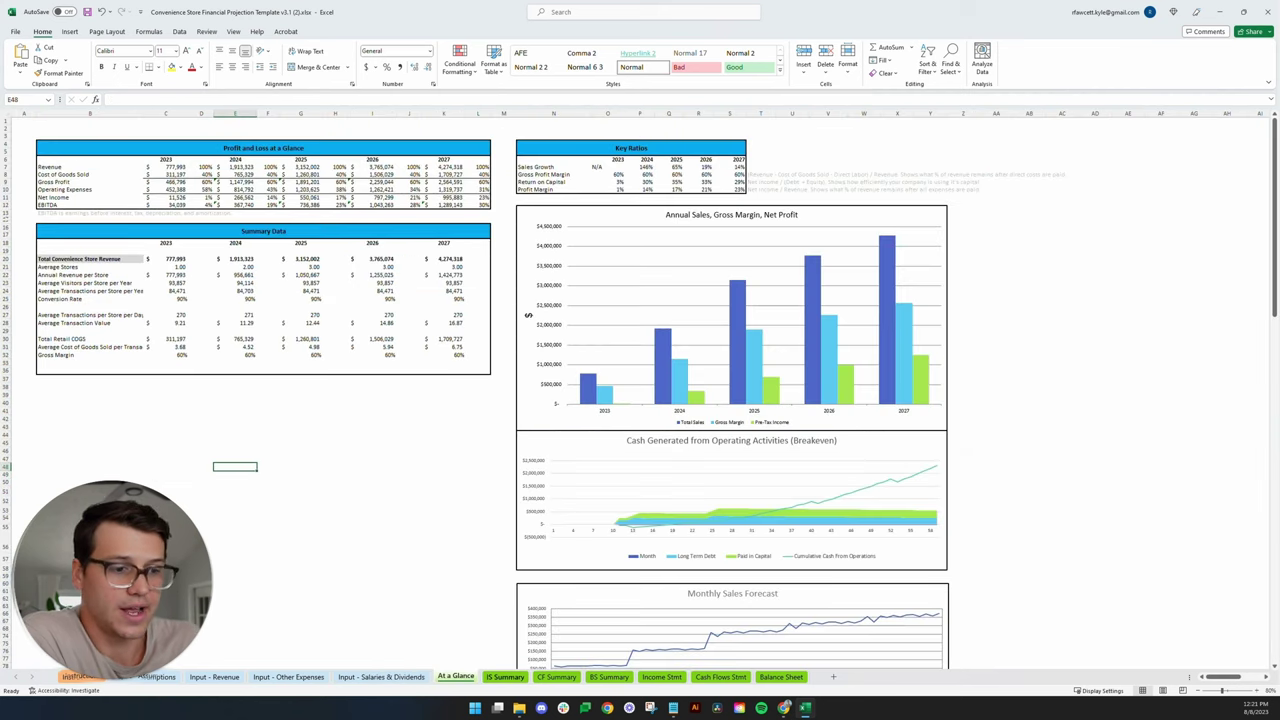
Page through IS Summary, CF Summary, BS Summary, Income Stmt, Cash Flows Stmt and Balance Sheet, then minimize Excel.
left_click(508, 677)
left_click(566, 678)
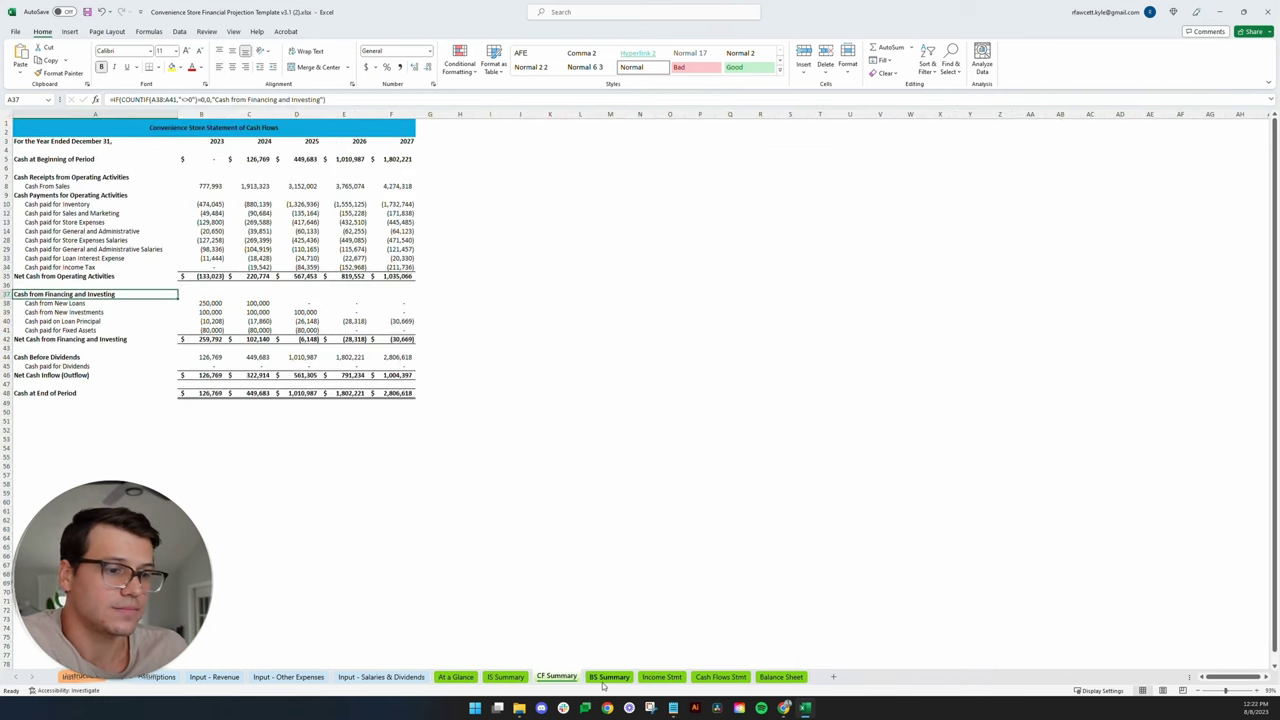
left_click(612, 679)
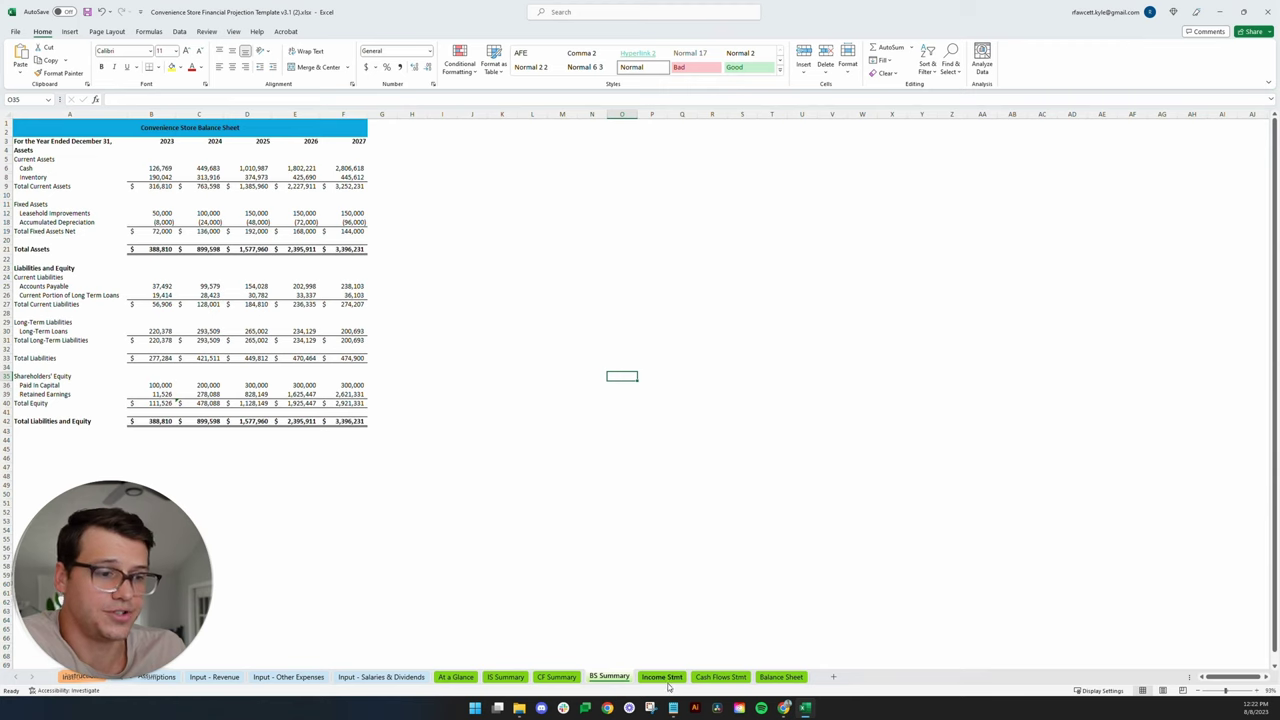
left_click(664, 678)
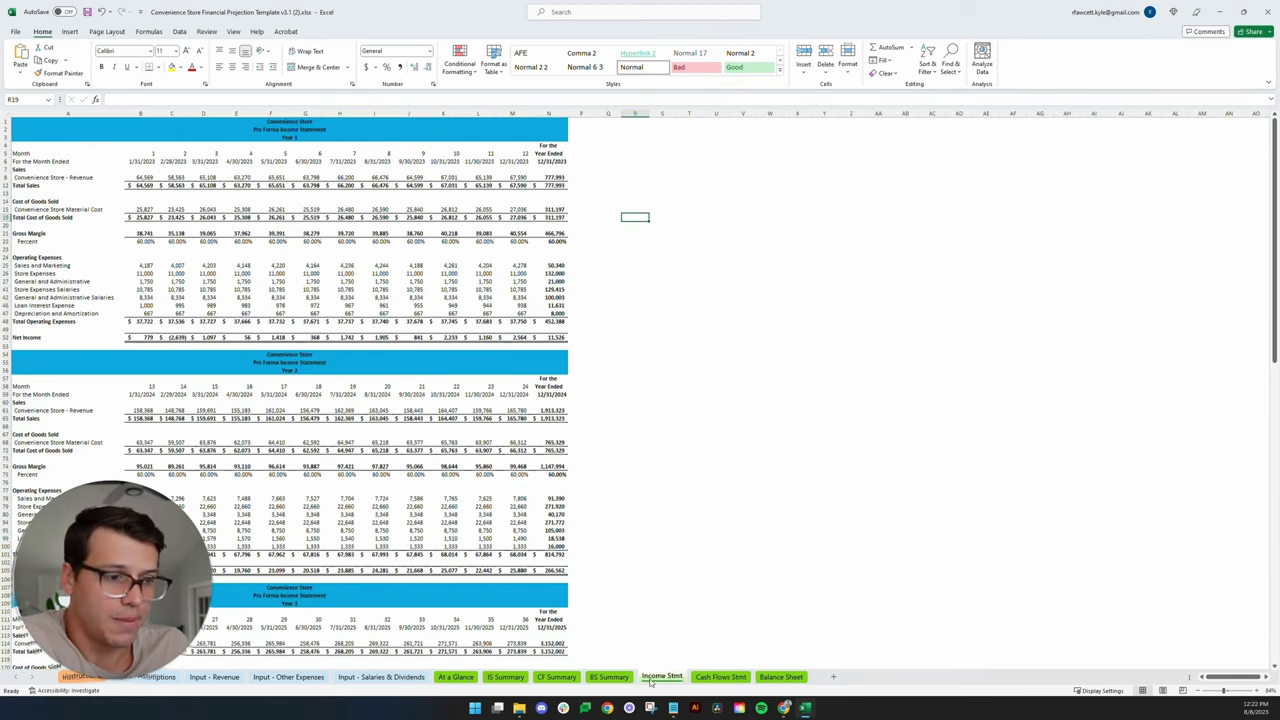
left_click(740, 677)
left_click(777, 677)
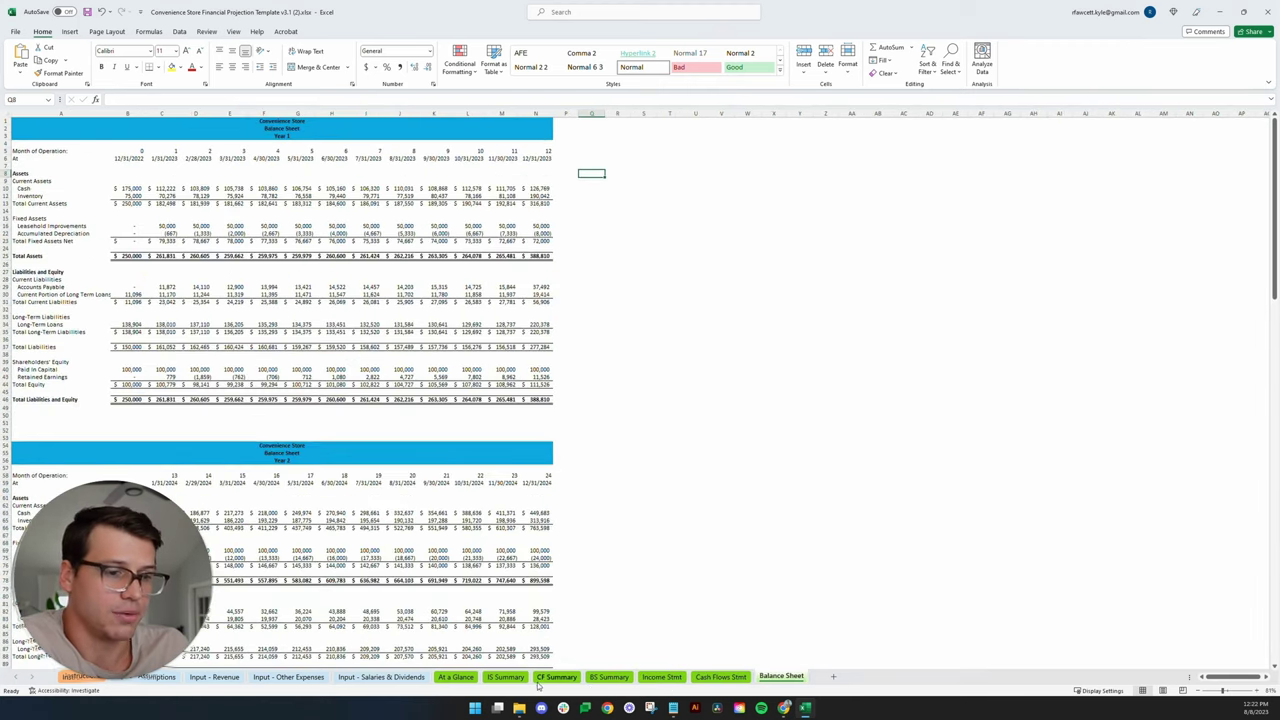
left_click(1219, 12)
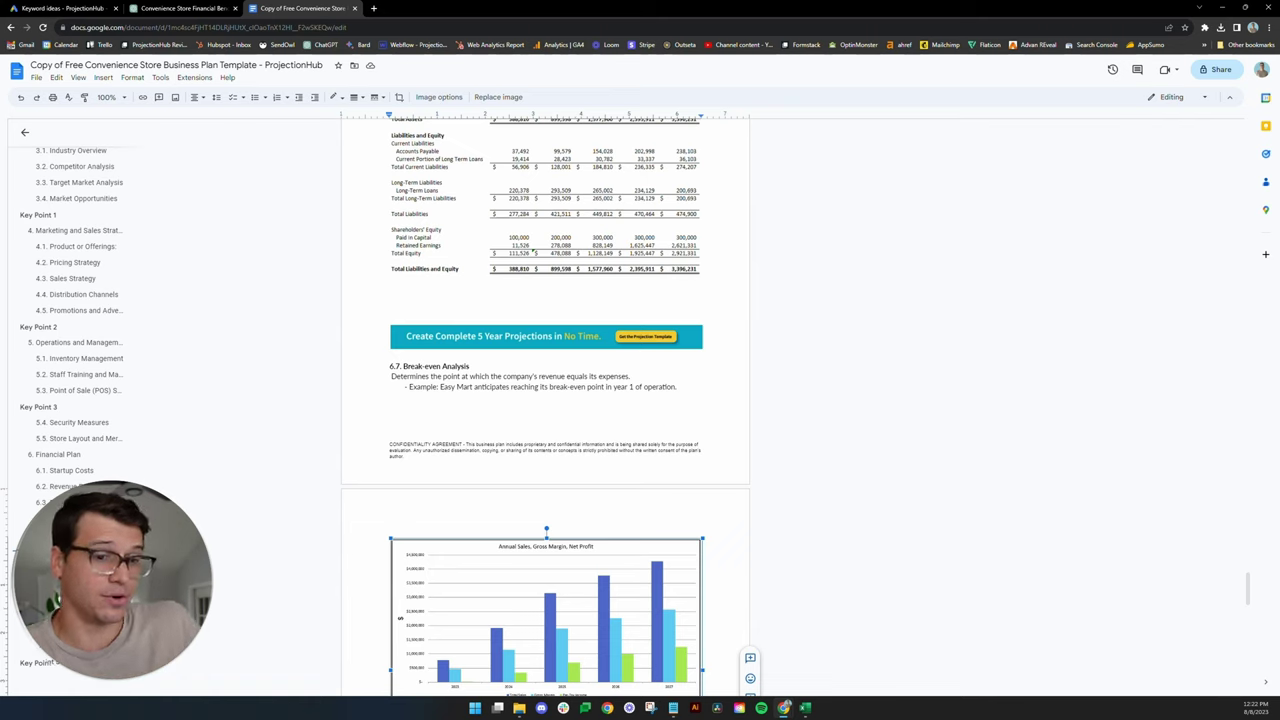
left_click(545, 386)
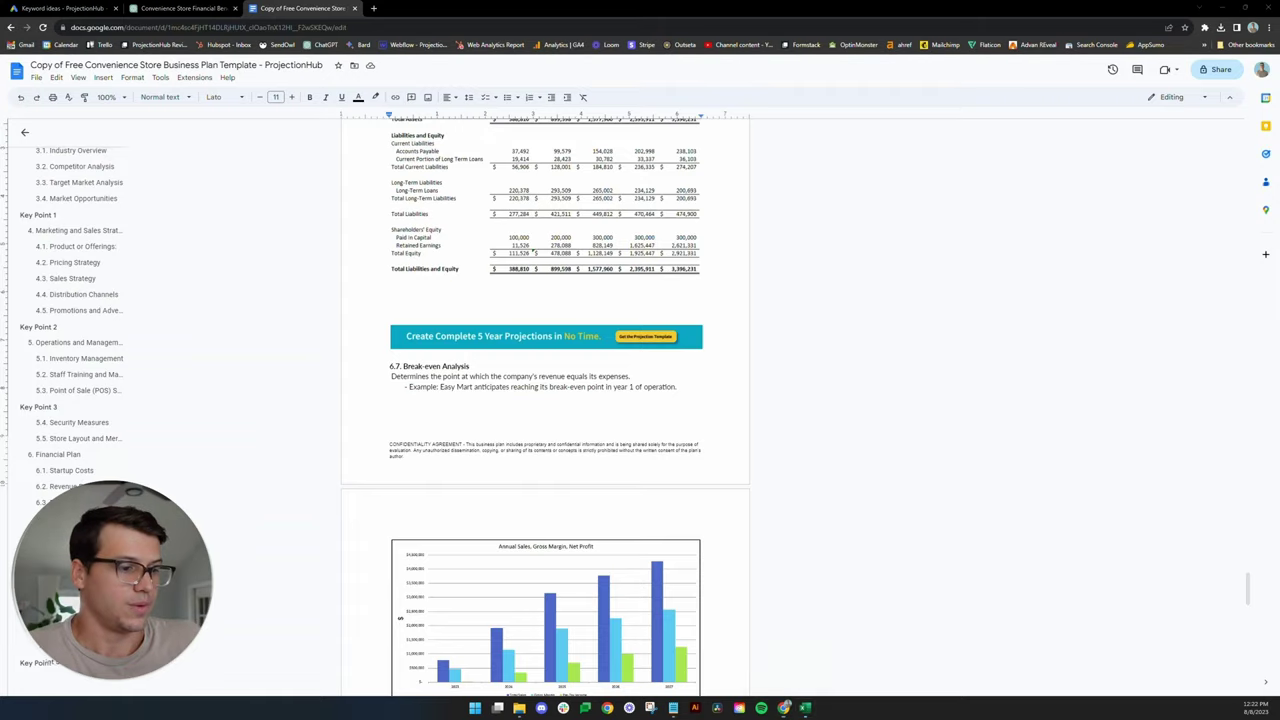
On At a Glance, inspect Return on Capital, 2024 sales growth, cost of goods sold and Gross Profit.
left_click(806, 707)
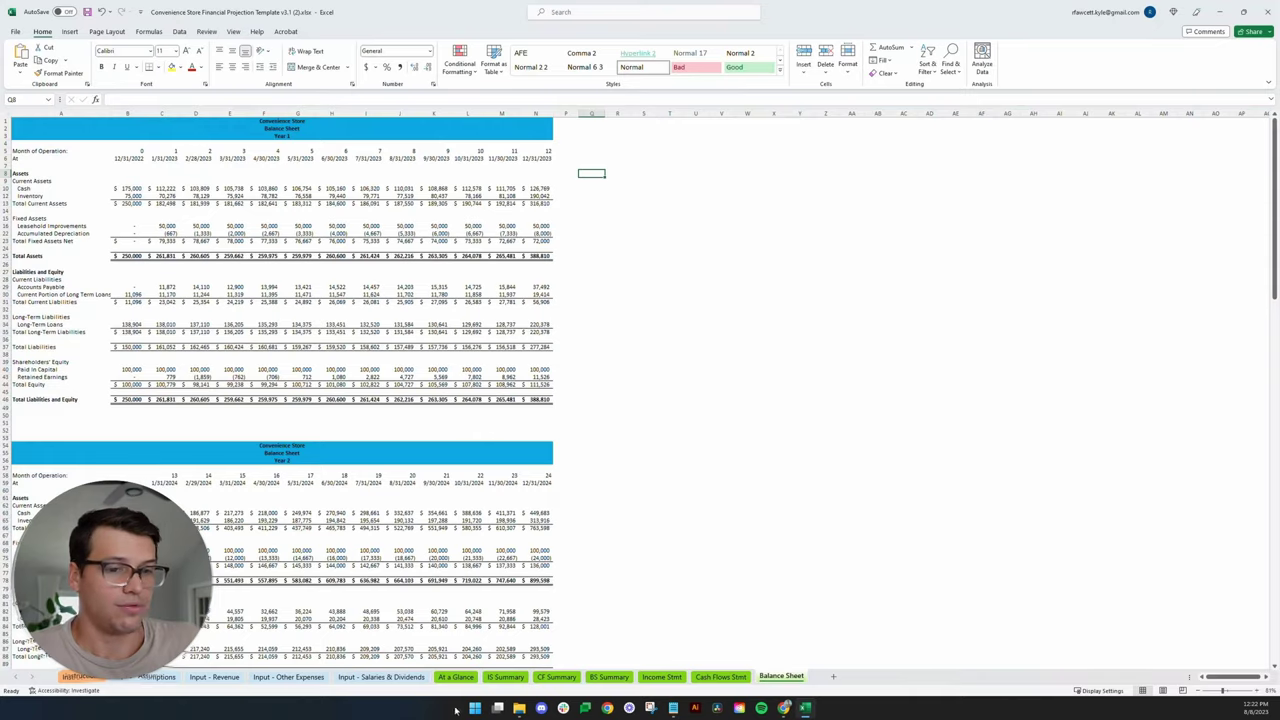
left_click(457, 678)
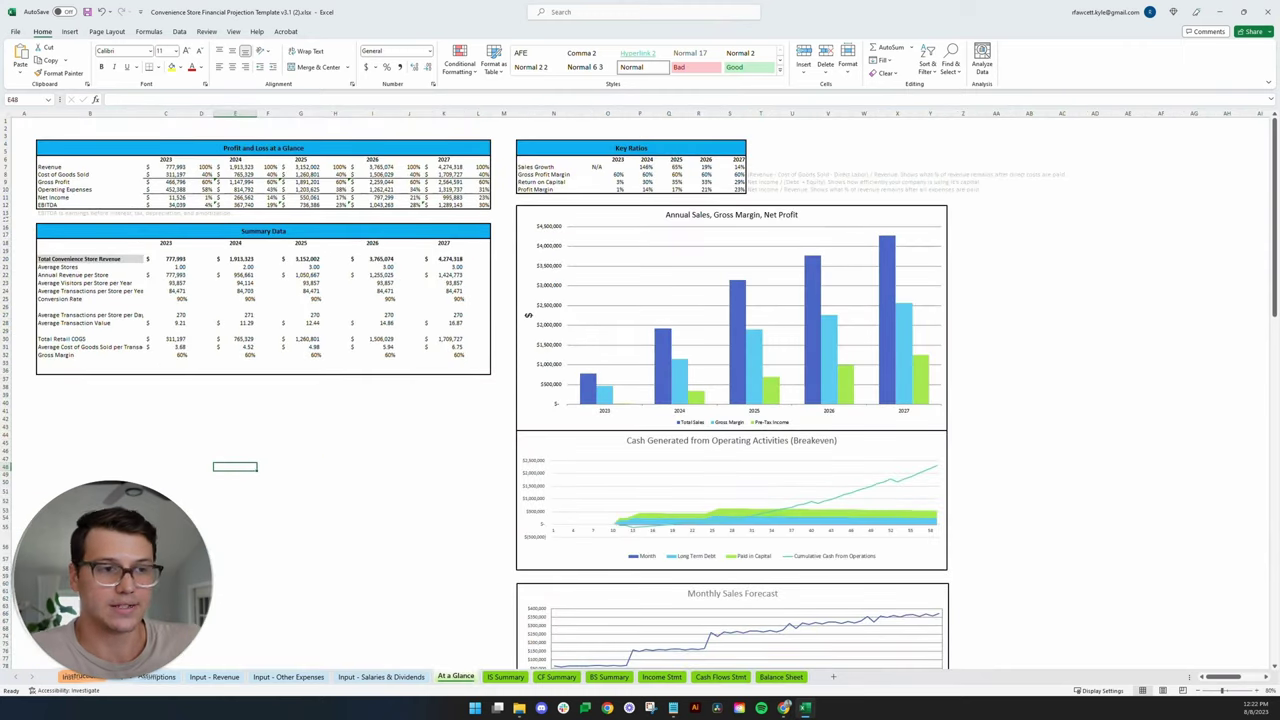
left_click(553, 182)
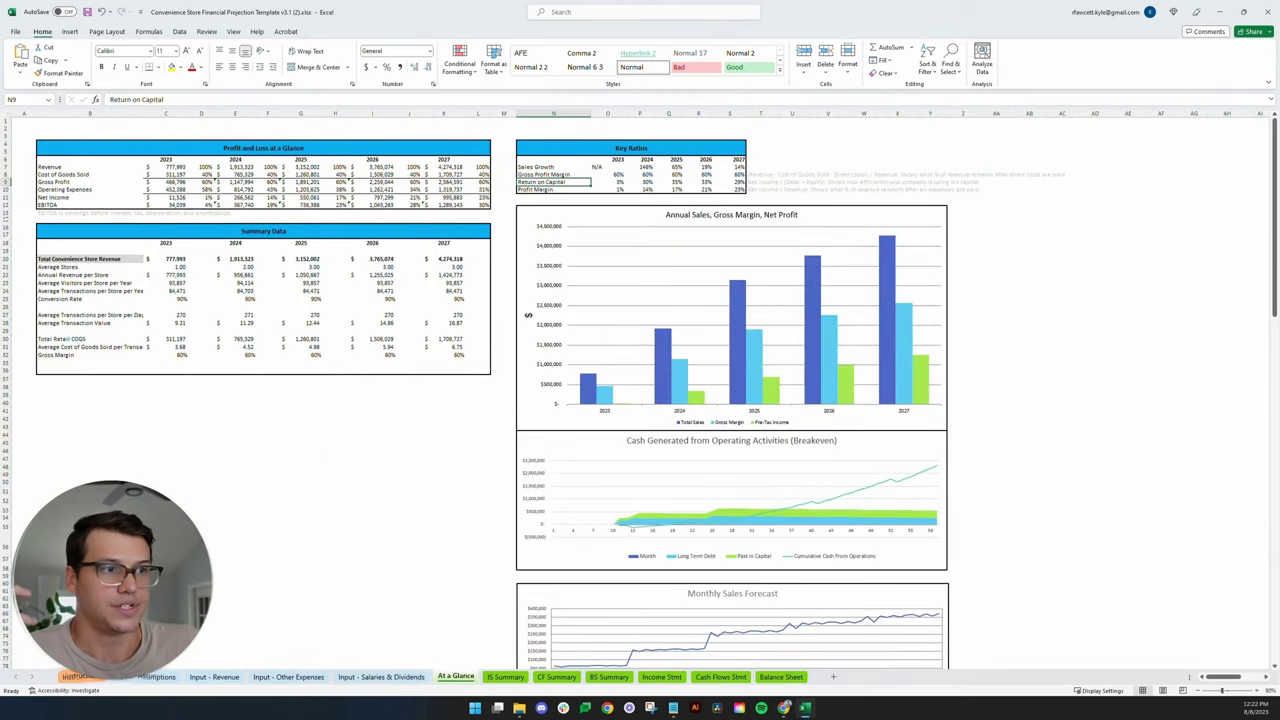
left_click(640, 166)
left_click(240, 174)
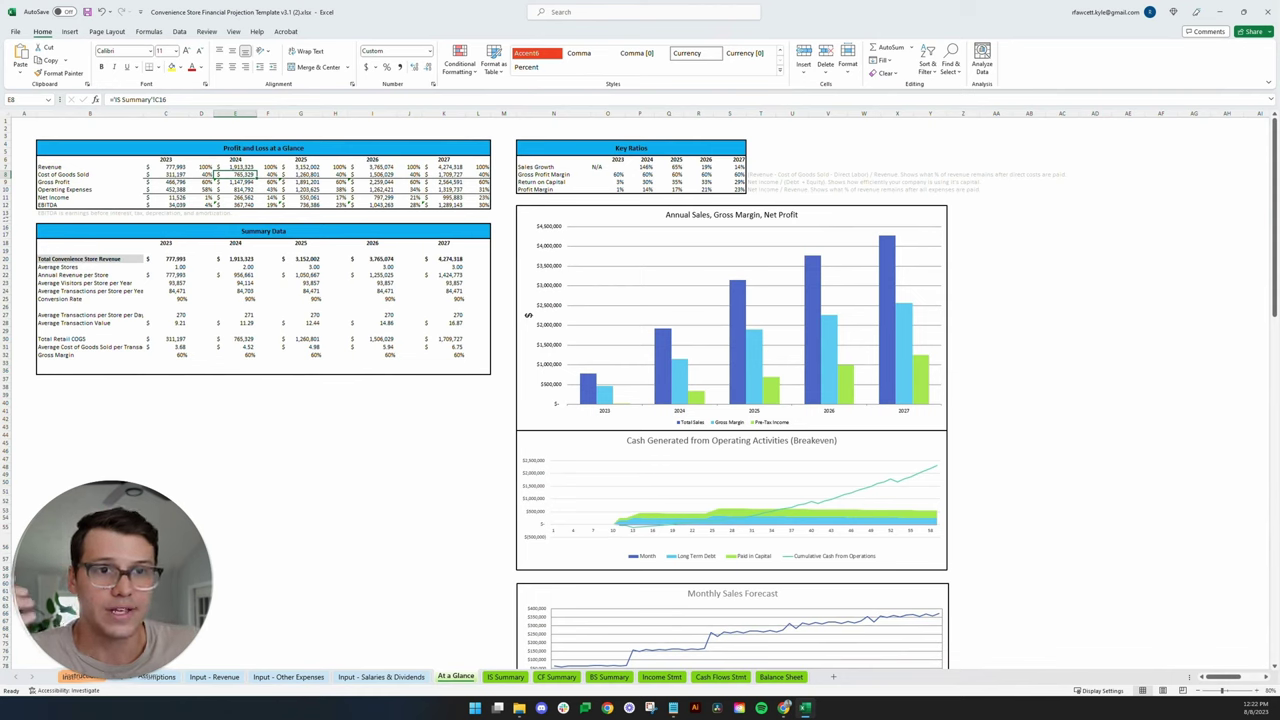
left_click(90, 181)
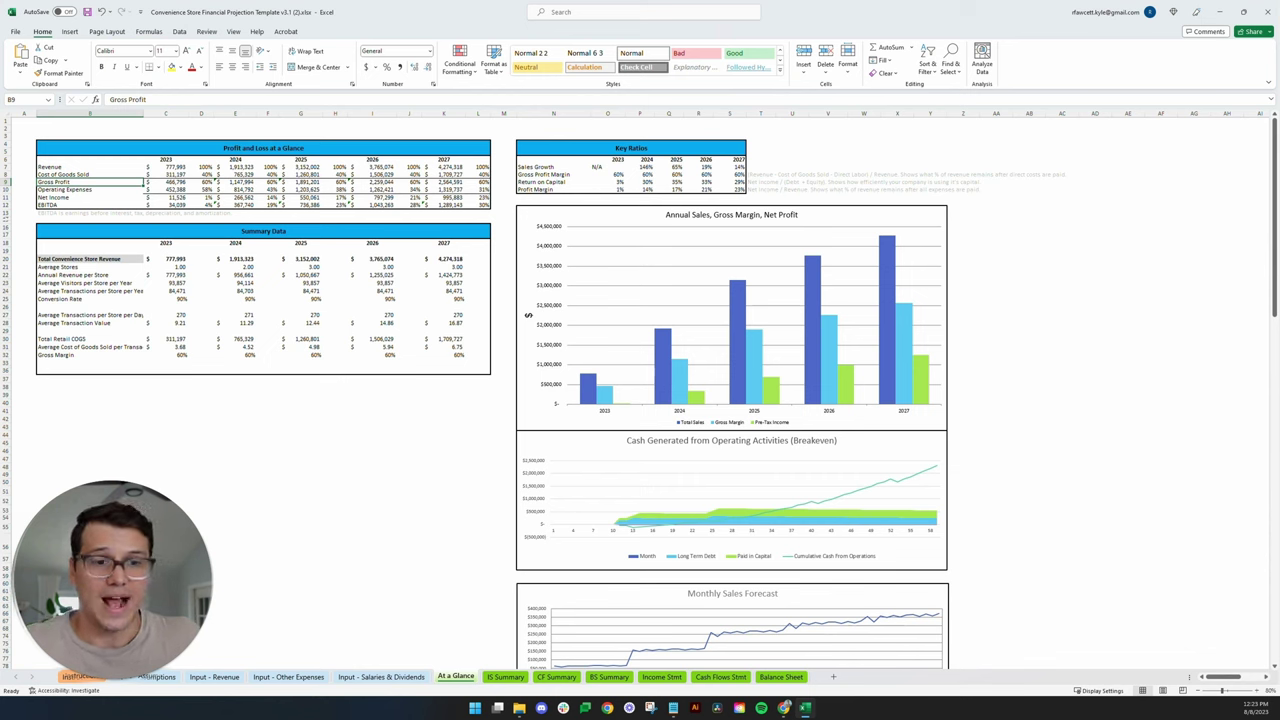
mouse_move(785, 708)
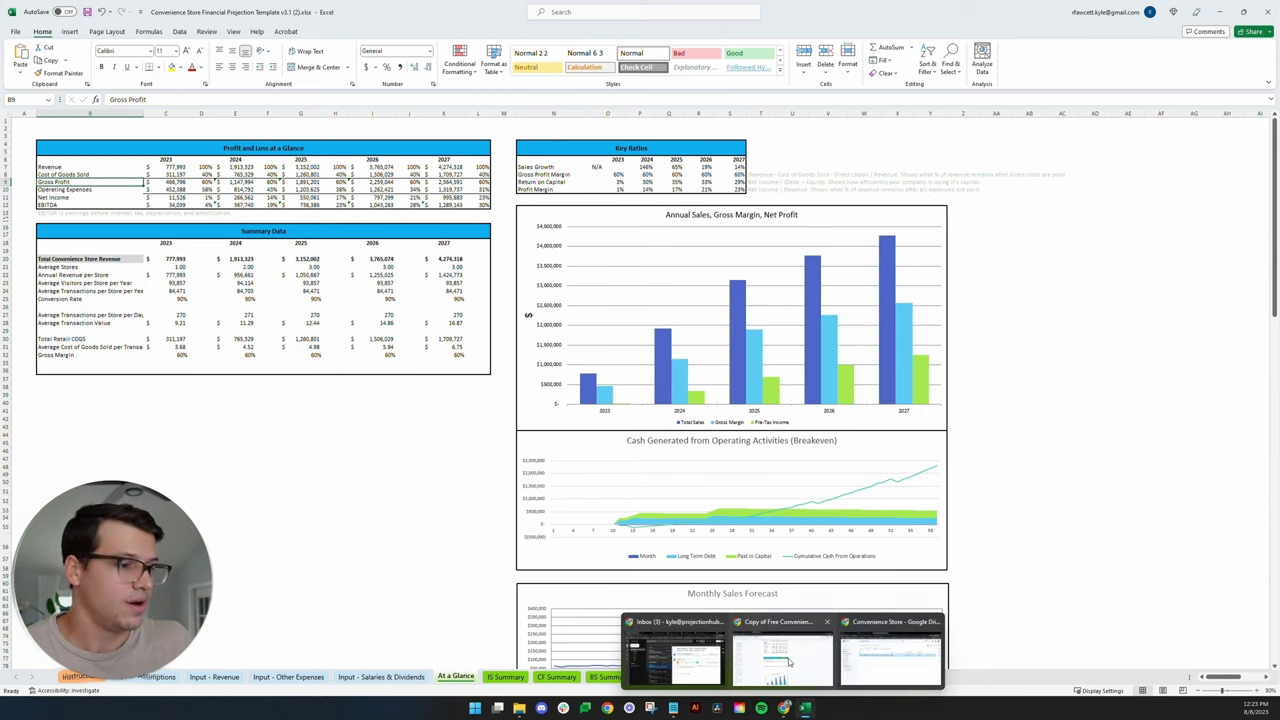
left_click(785, 660)
left_click(180, 8)
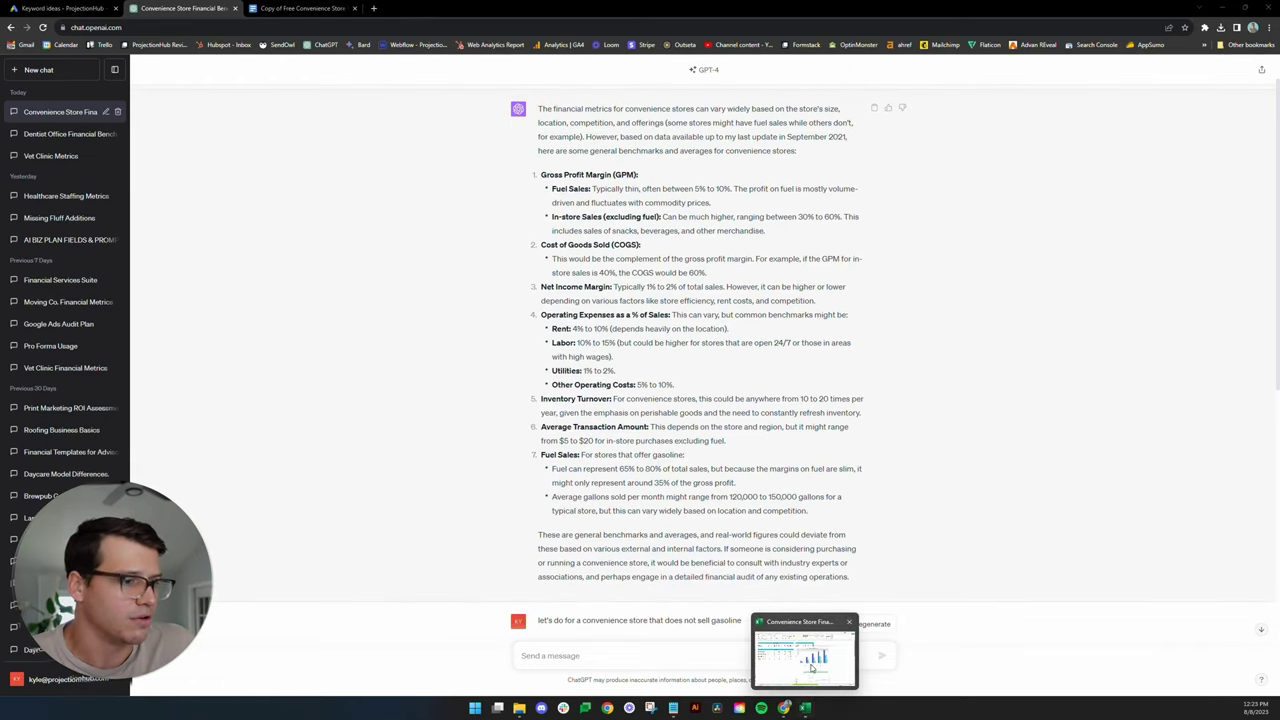
left_click(805, 707)
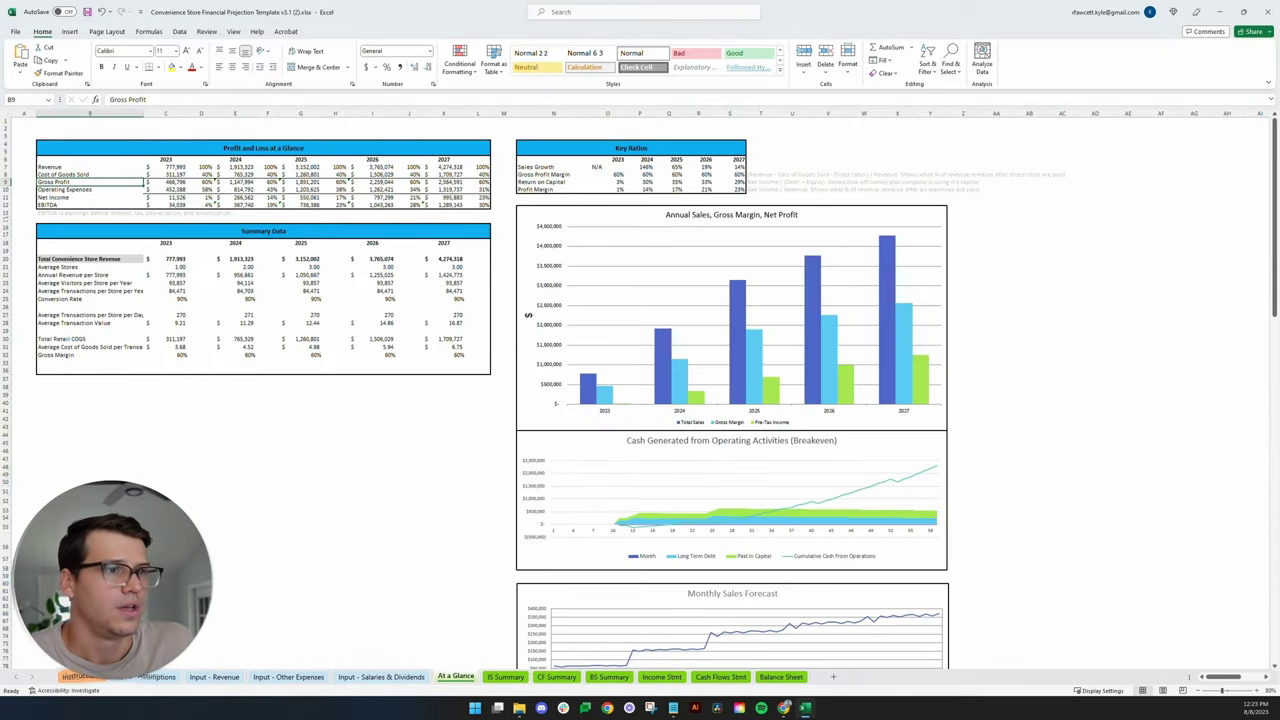
left_click(607, 174)
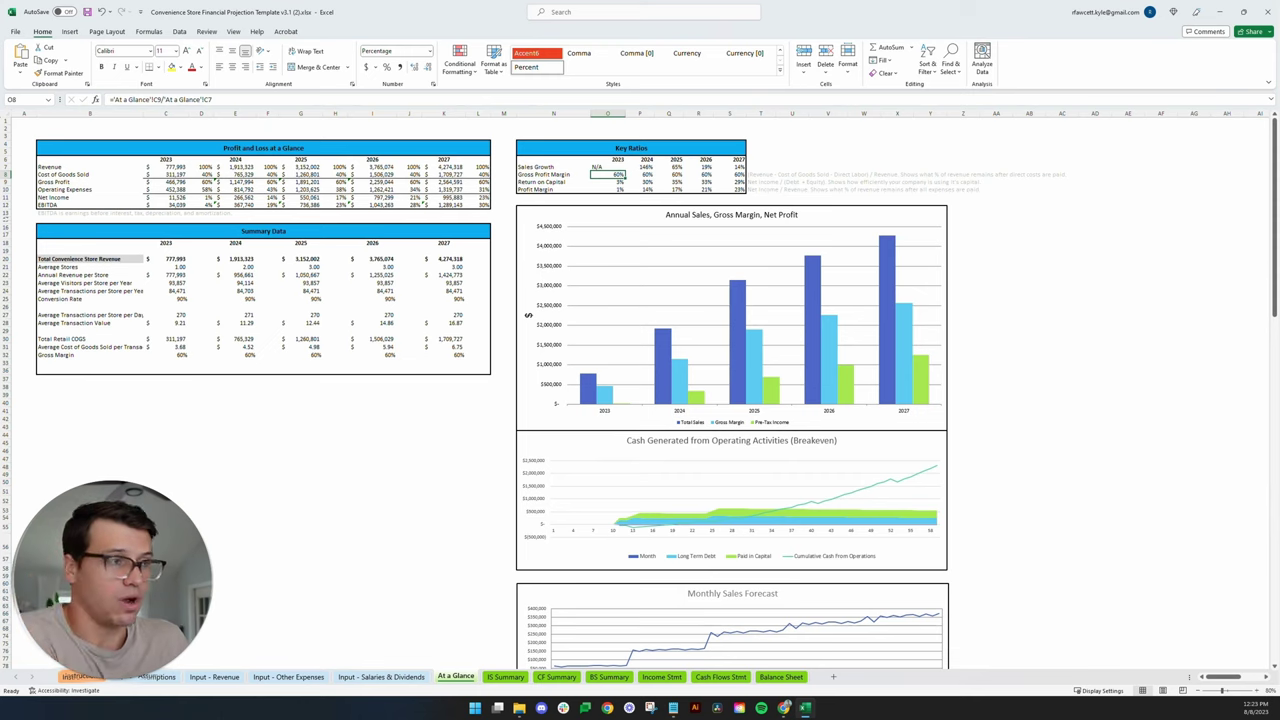
left_click(1219, 12)
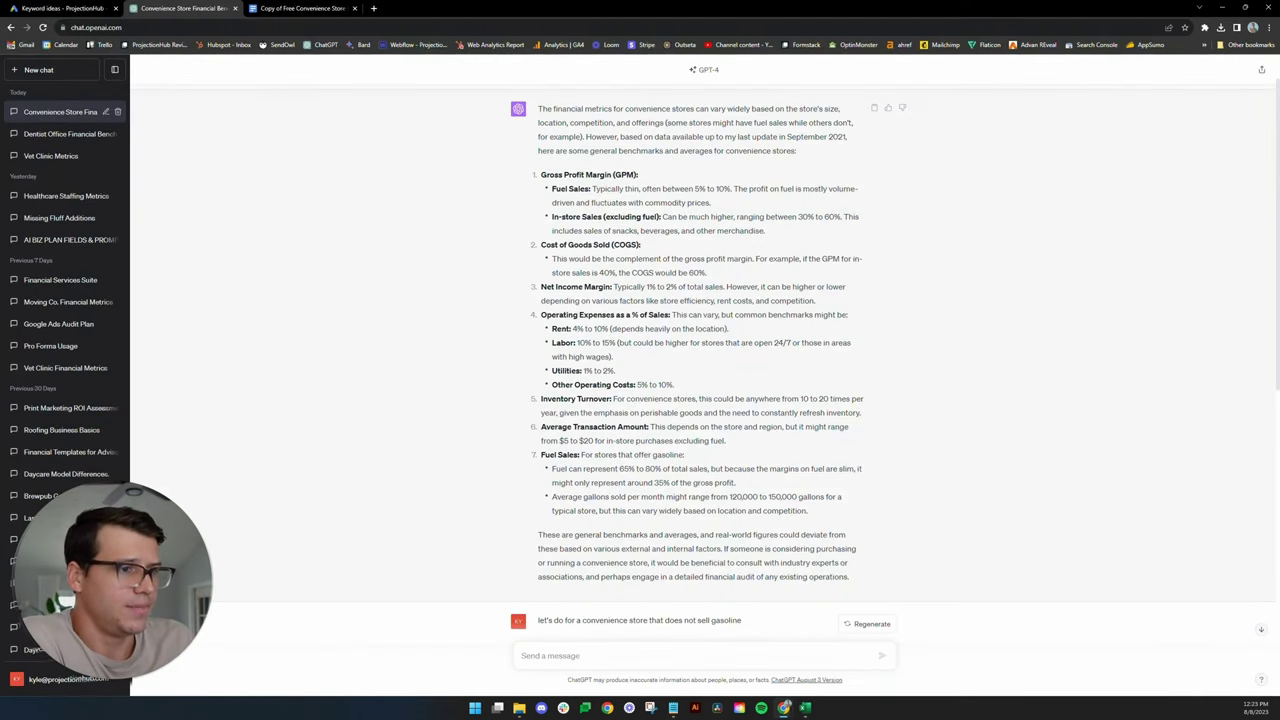
scroll(700, 370, "down", 5)
scroll(700, 370, "down", 3)
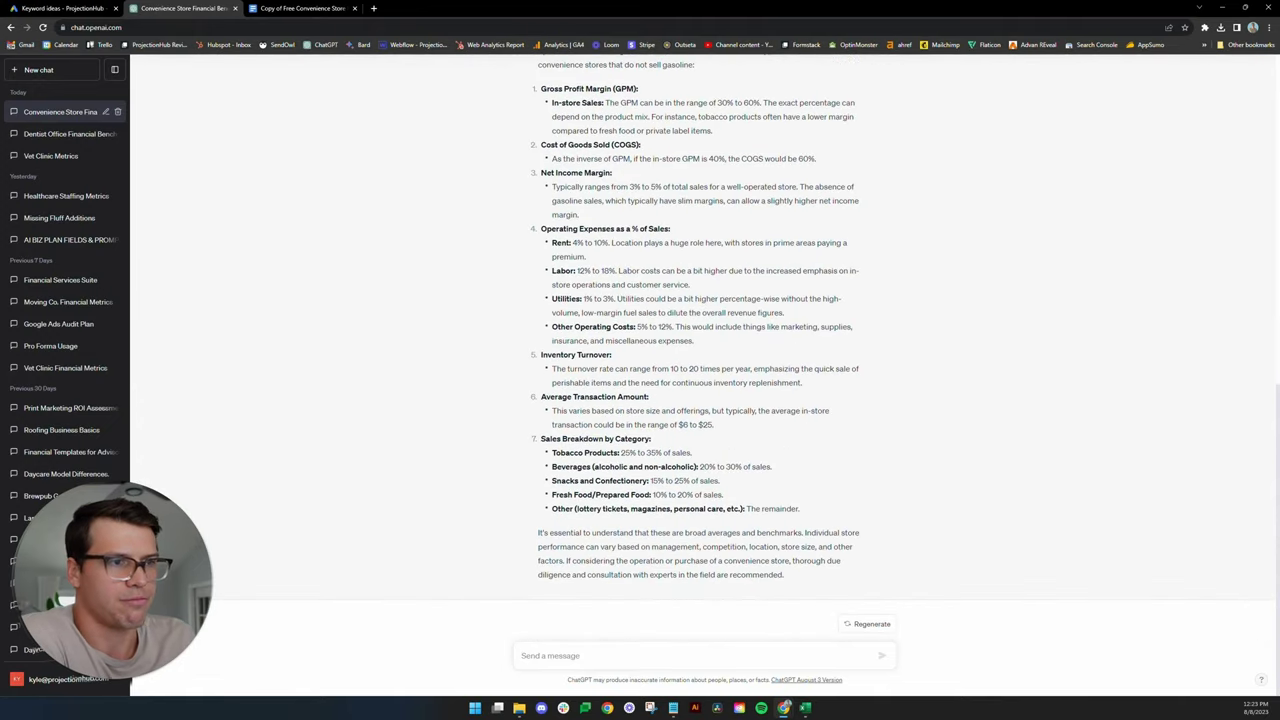
Compare the Net Income % margins for 2023, 2024 and 2025, from 1% up to 17%.
mouse_move(805, 707)
left_click(806, 670)
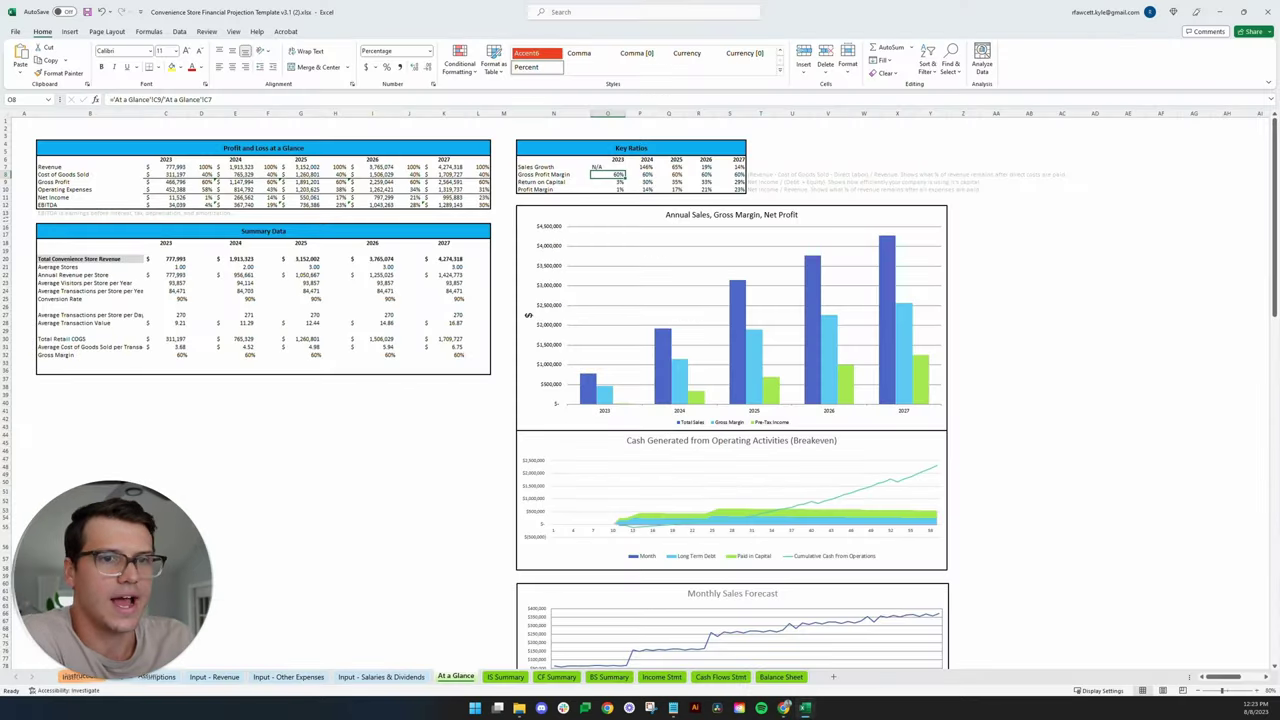
left_click(268, 197)
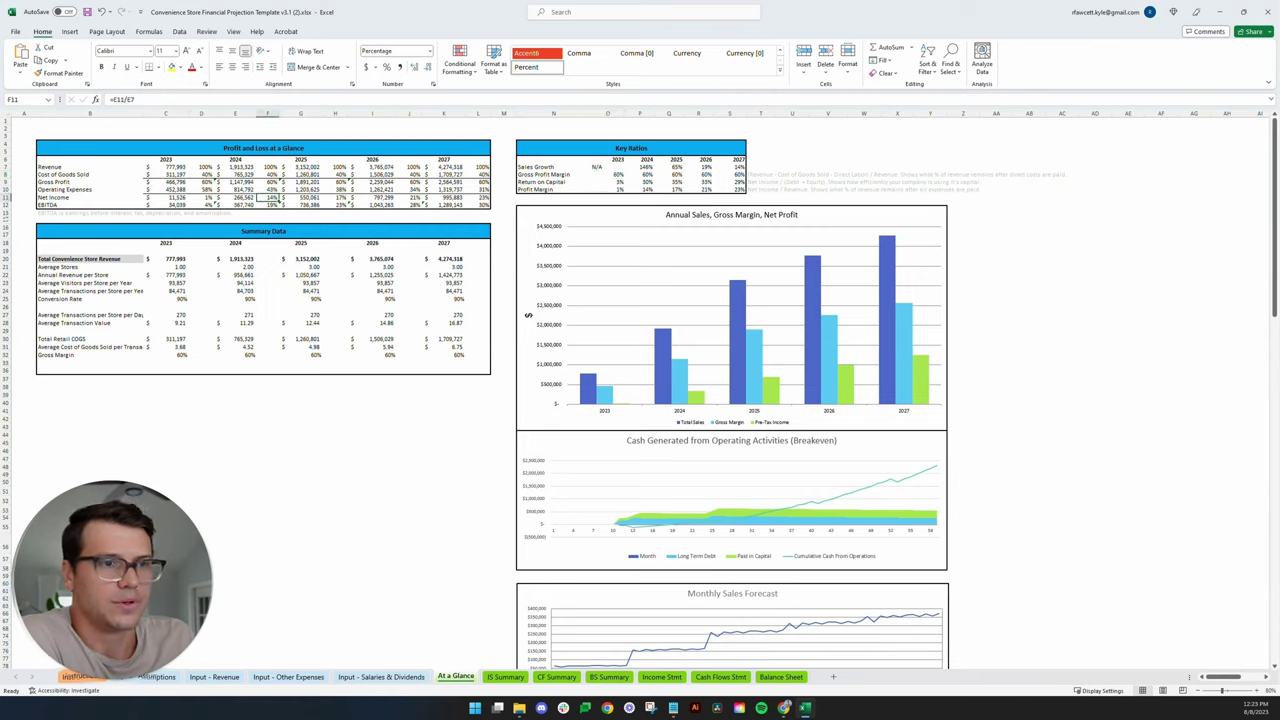
left_click(335, 197)
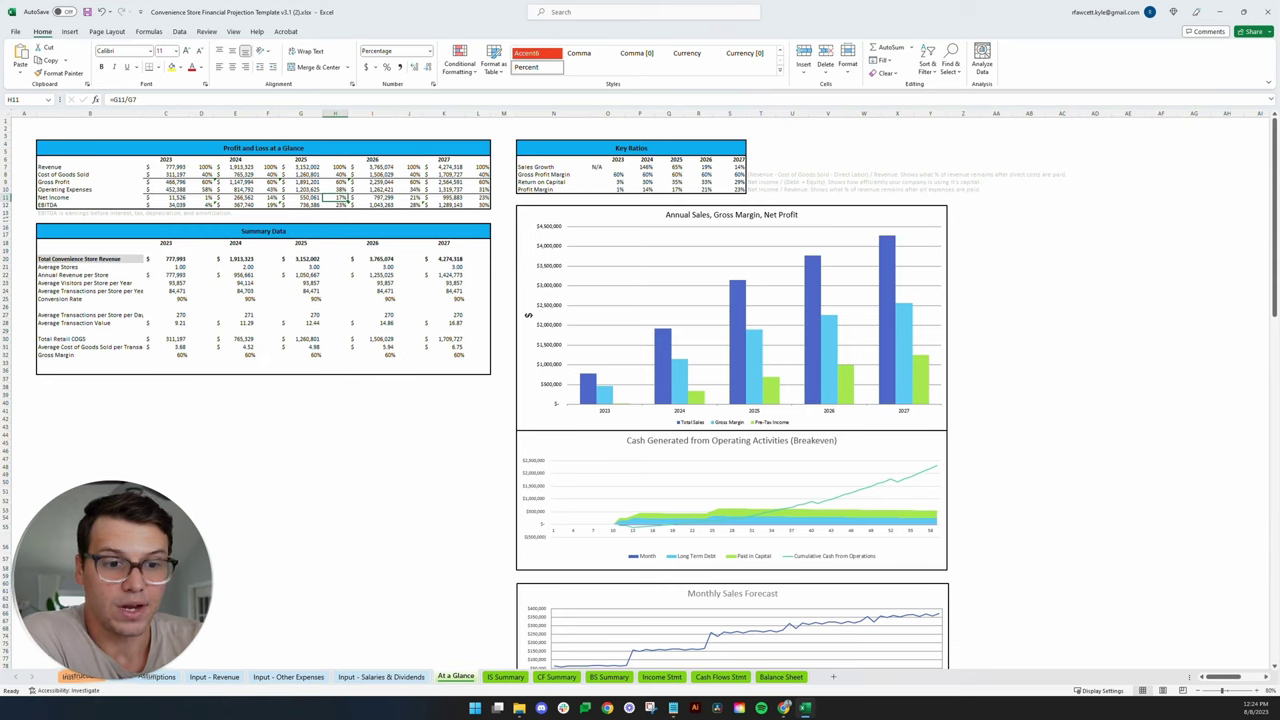
left_click(201, 197)
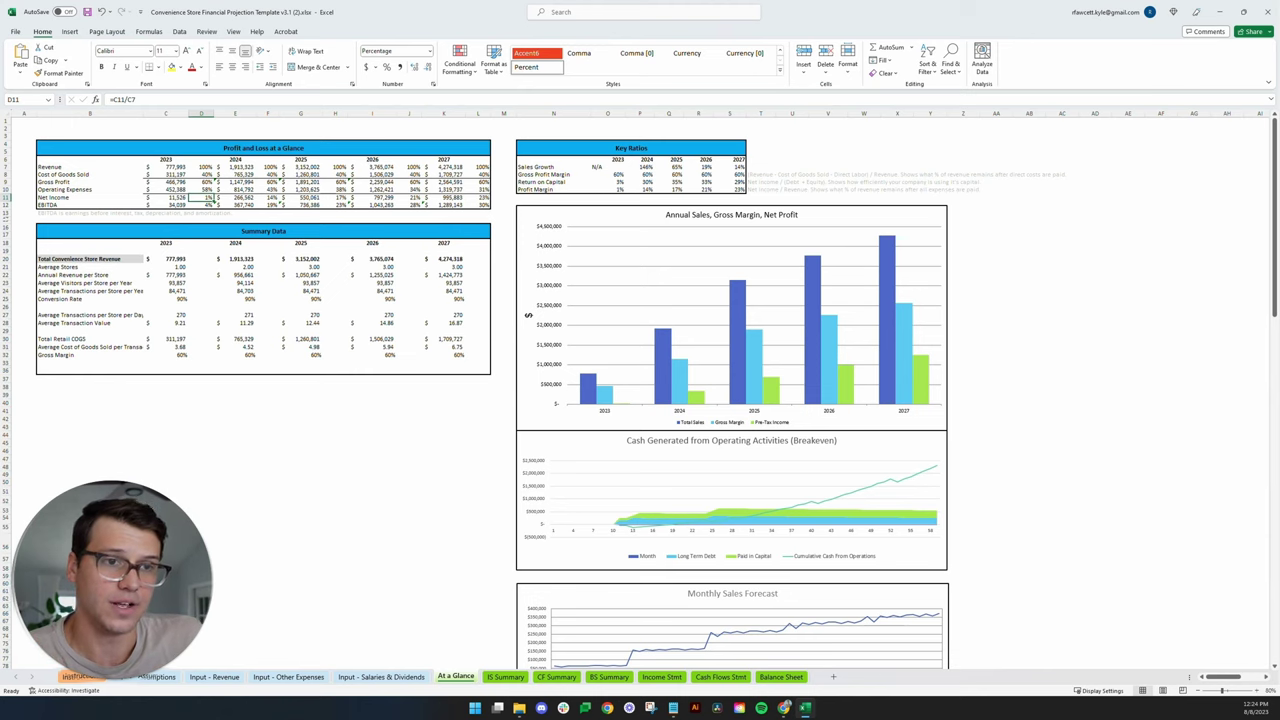
left_click(300, 197)
left_click(268, 197)
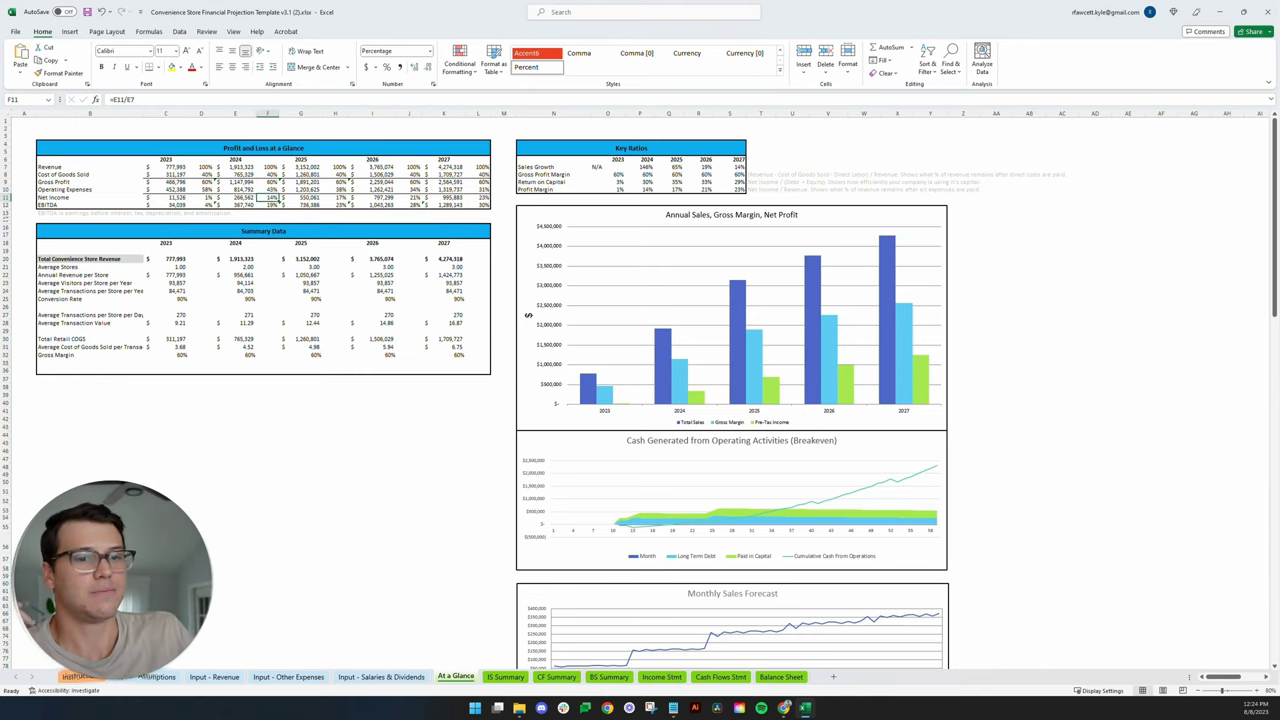
Minimize Excel, return to the business plan, and scroll past Key Point 4 to 7. Appendix.
left_click(1219, 11)
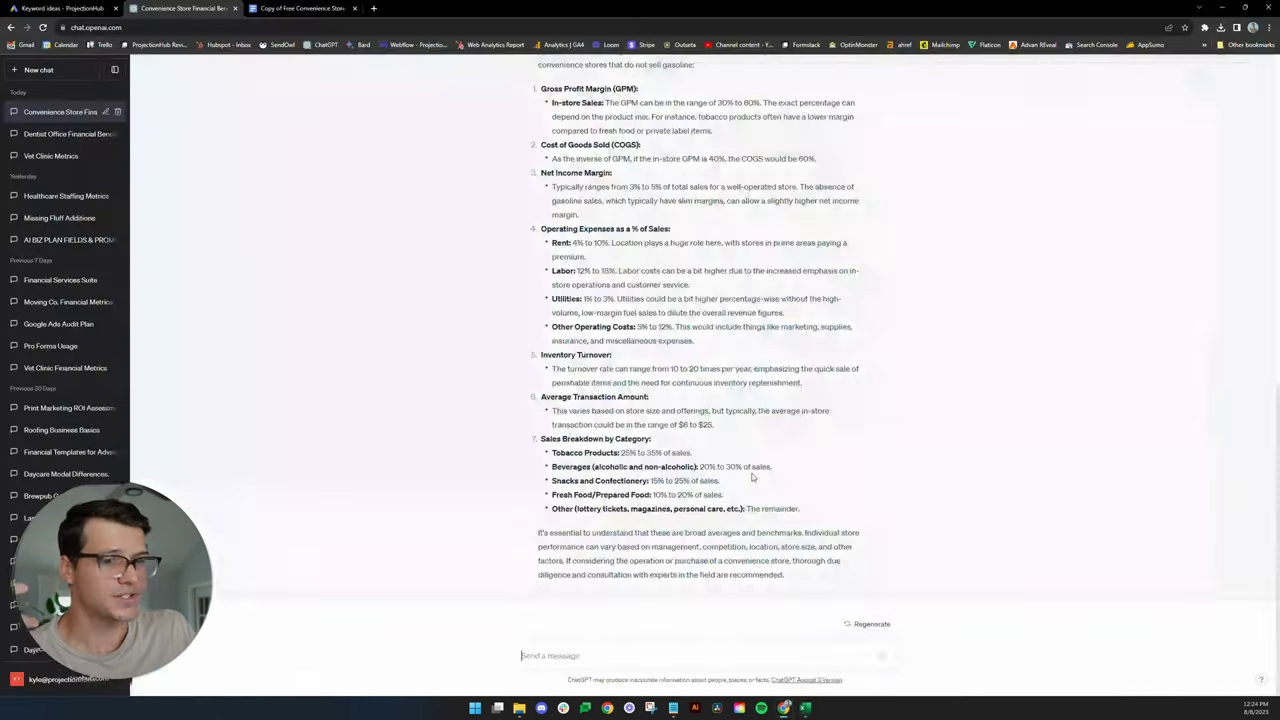
left_click(300, 8)
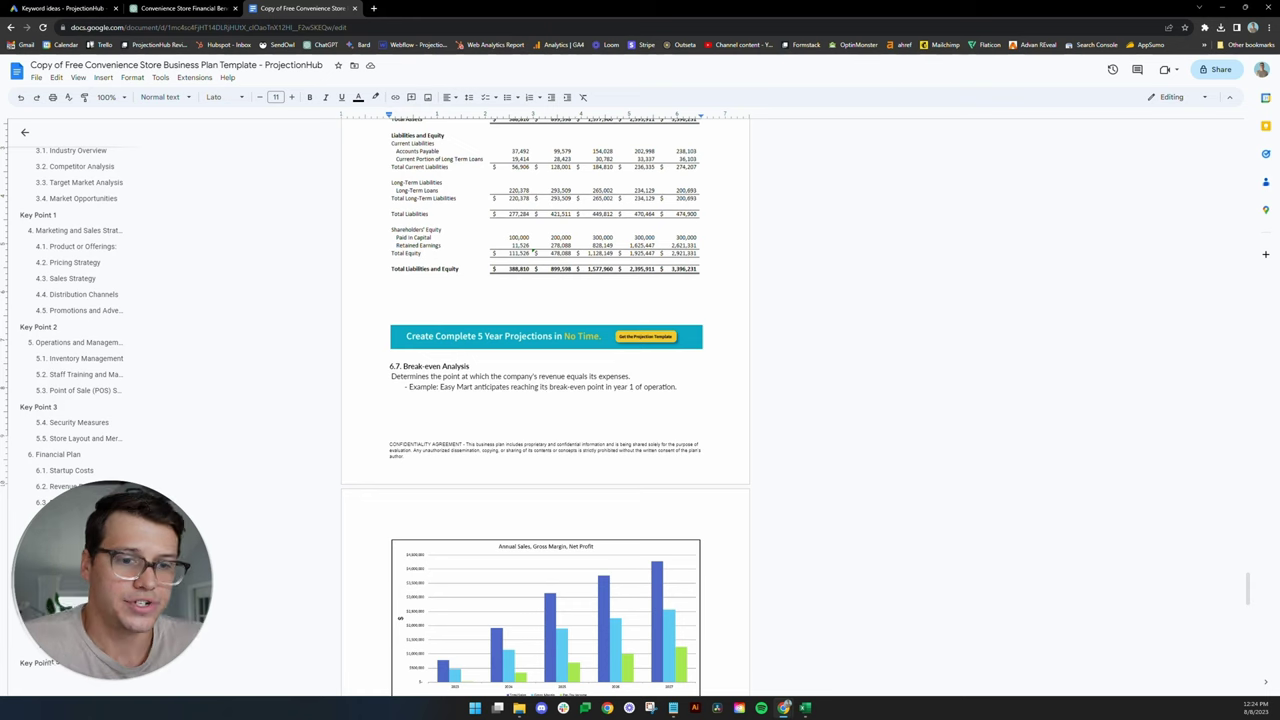
scroll(545, 400, "down", 1)
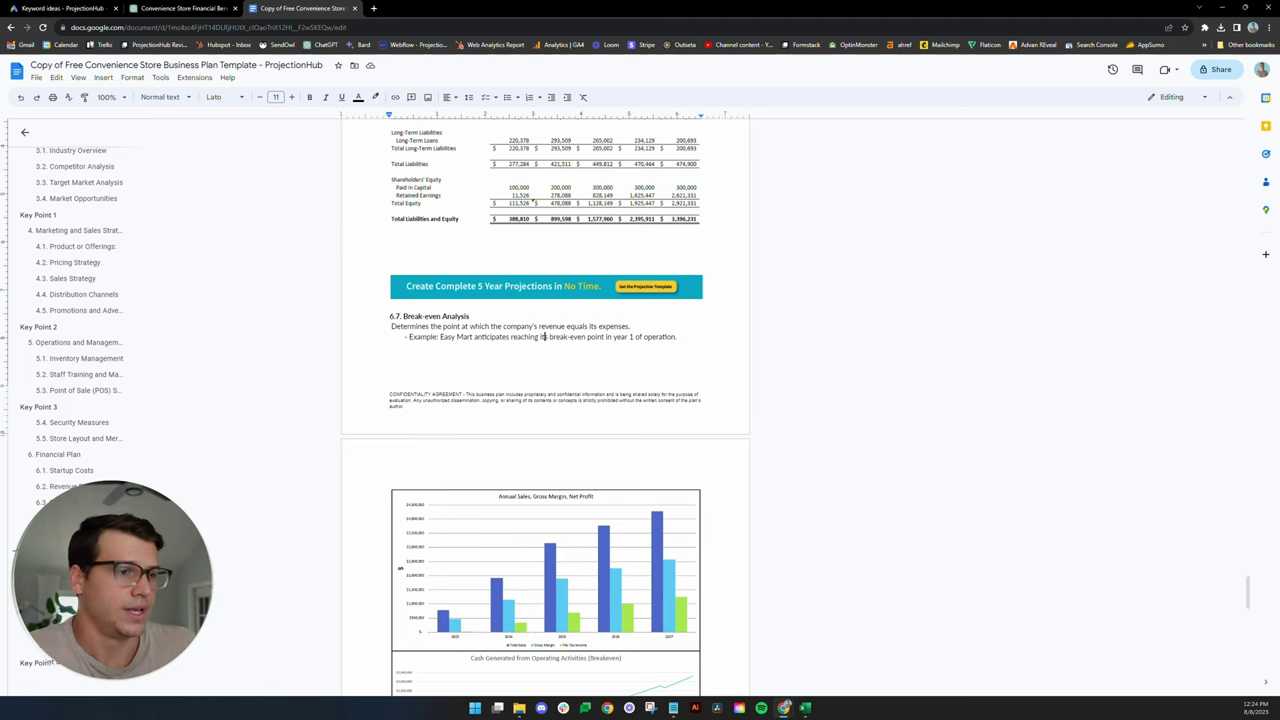
scroll(543, 337, "down", 12)
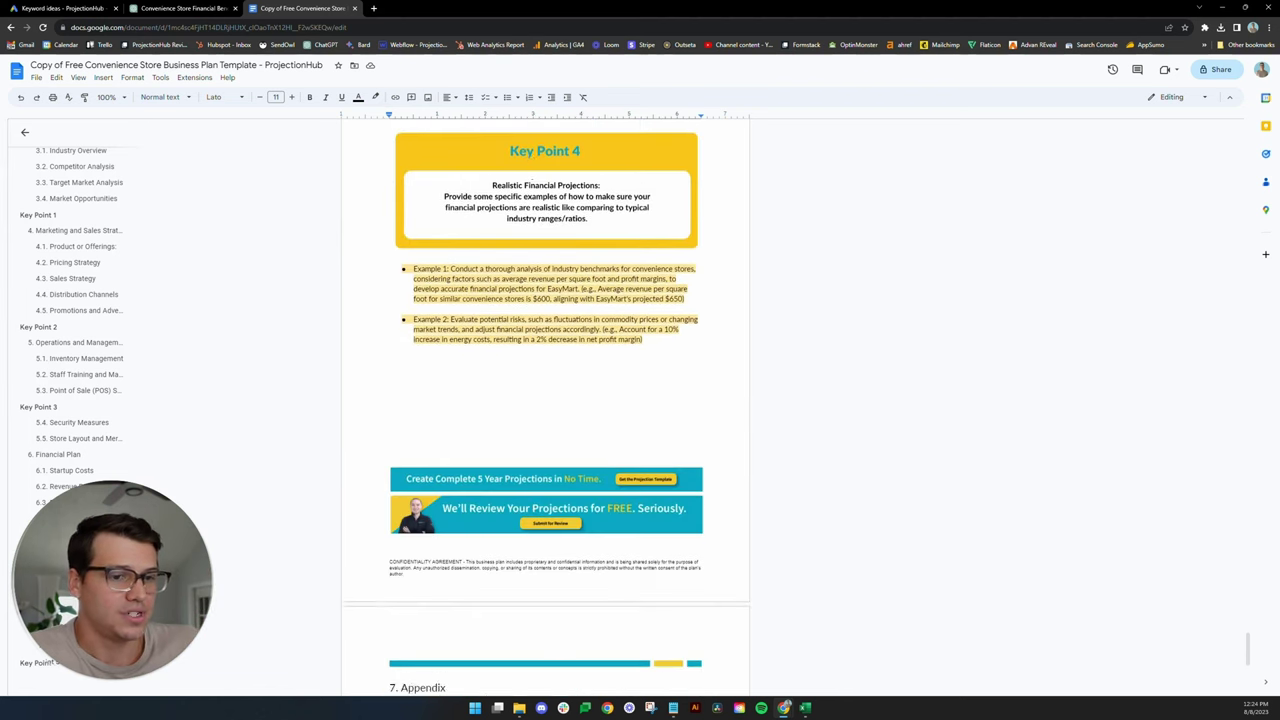
scroll(533, 358, "down", 5)
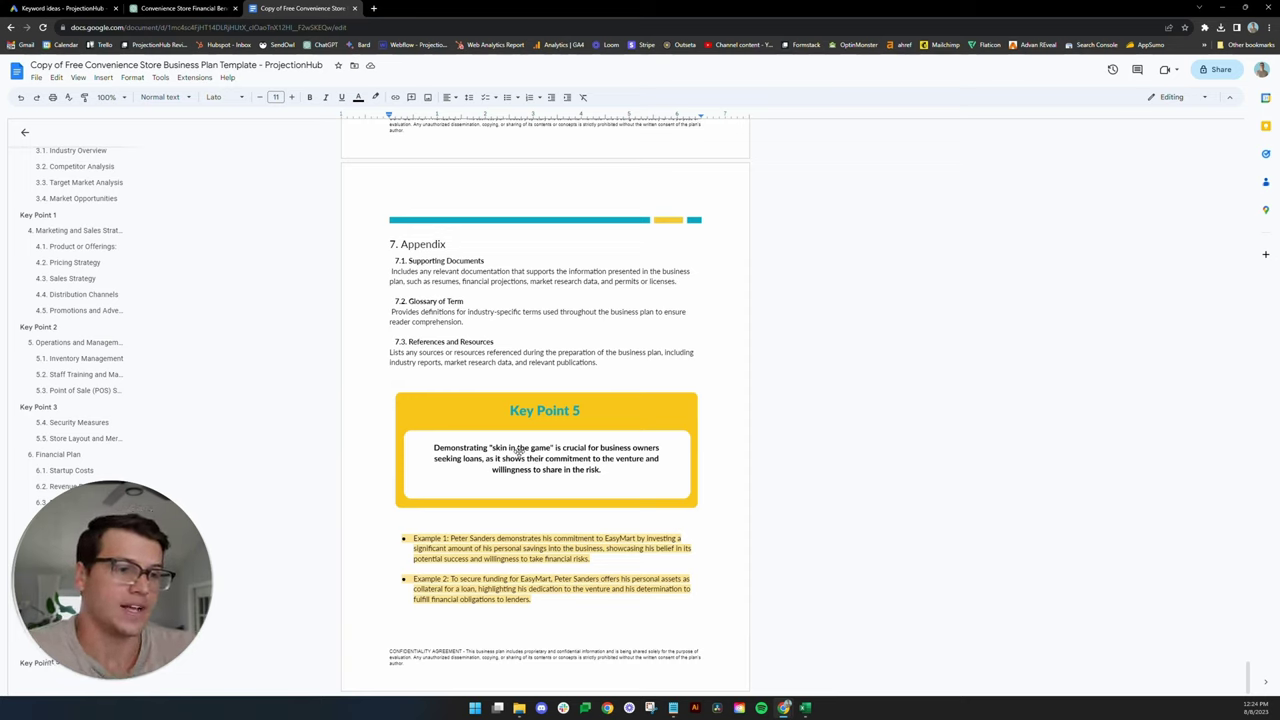
left_click(37, 663)
left_click(597, 362)
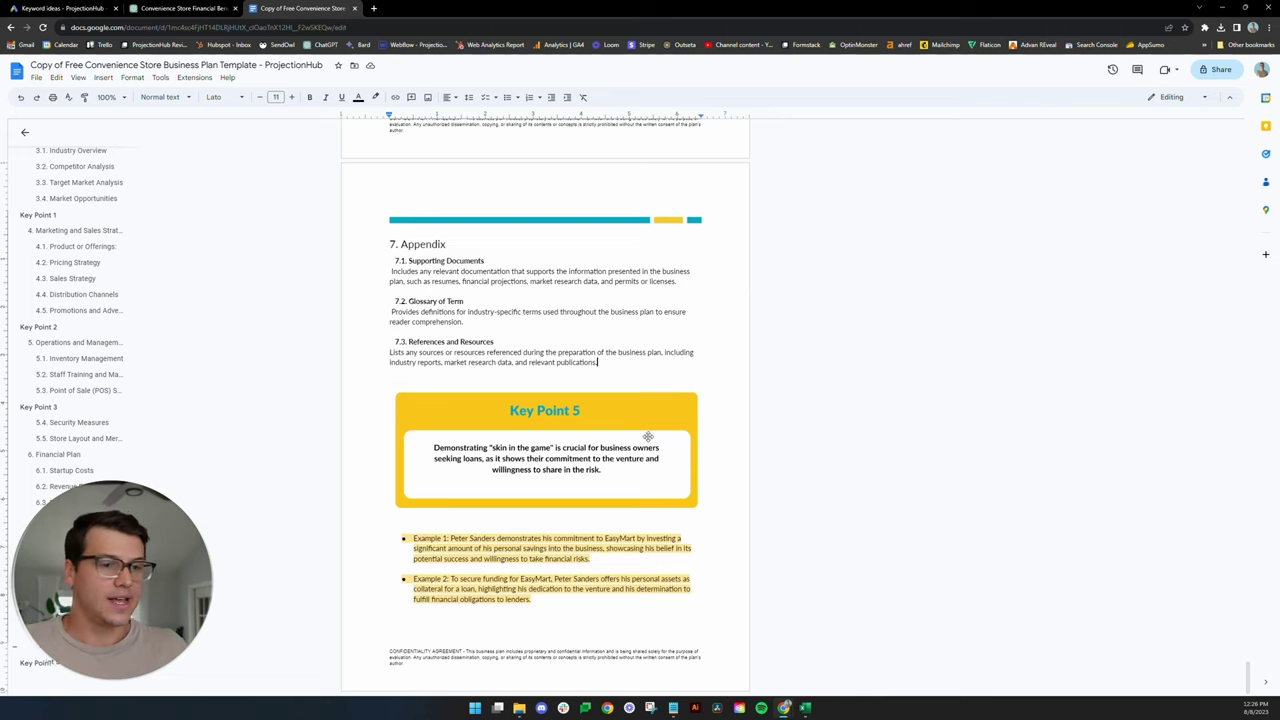
Scroll up to 6. Financial Plan, select the 20% discount code, and jump to 6.1 Startup Costs.
scroll(618, 428, "up", 1)
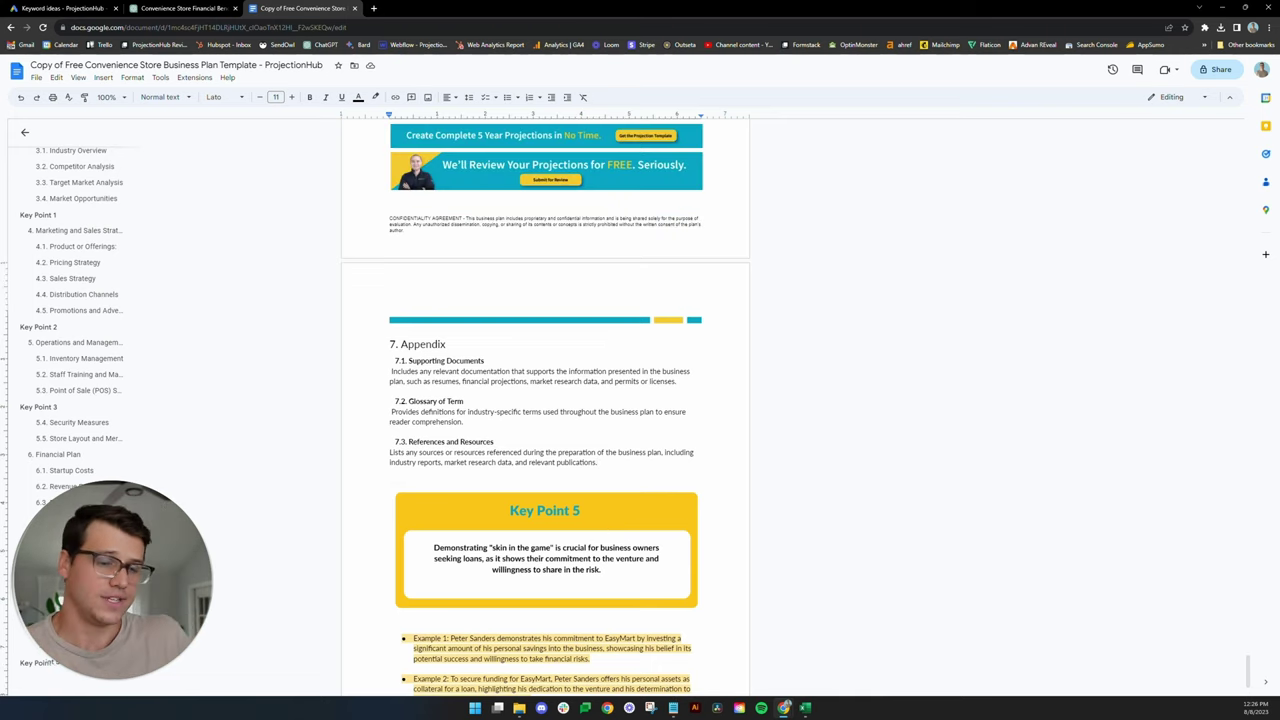
scroll(591, 437, "up", 15)
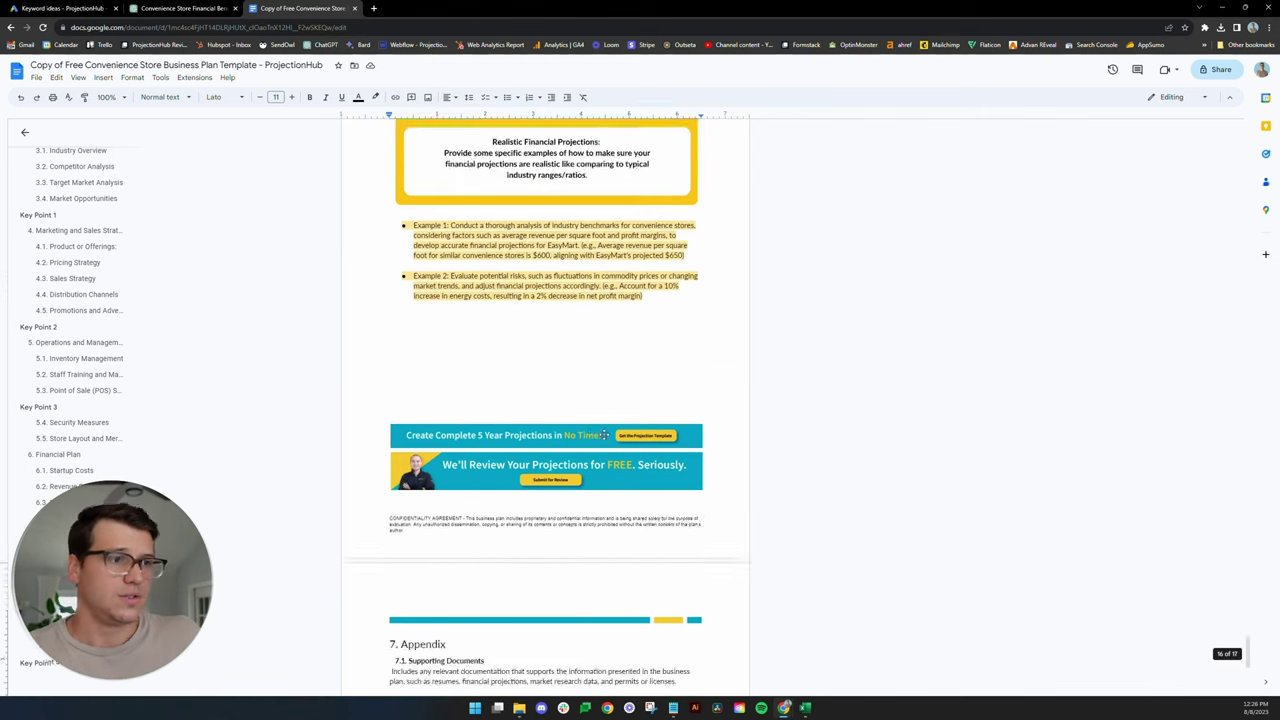
scroll(591, 437, "down", 6)
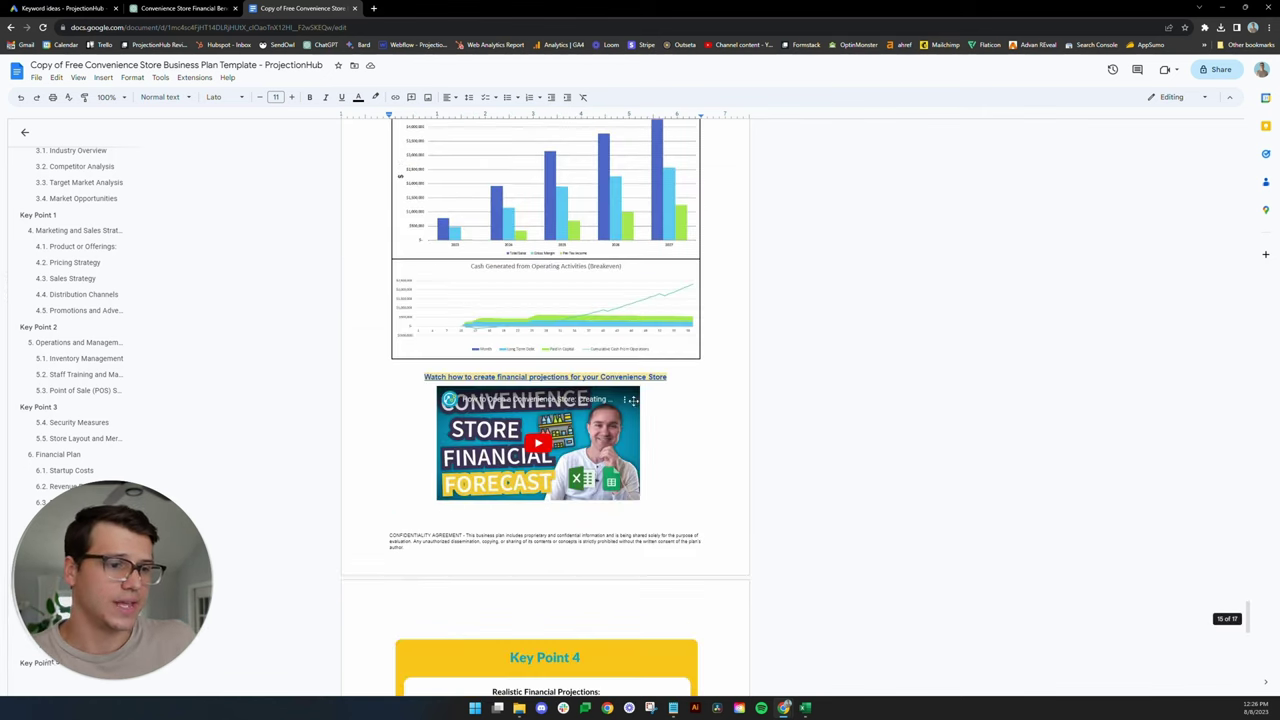
scroll(619, 449, "up", 20)
scroll(619, 449, "up", 8)
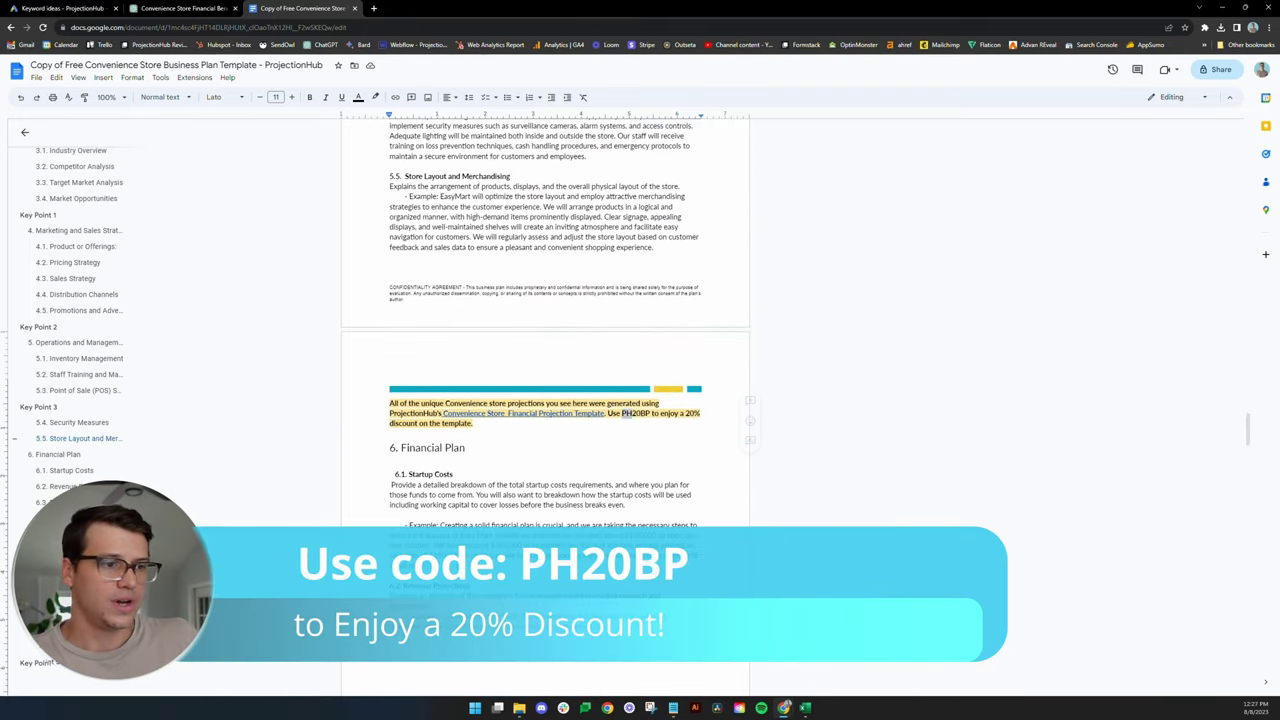
left_click_drag(622, 413, 650, 413)
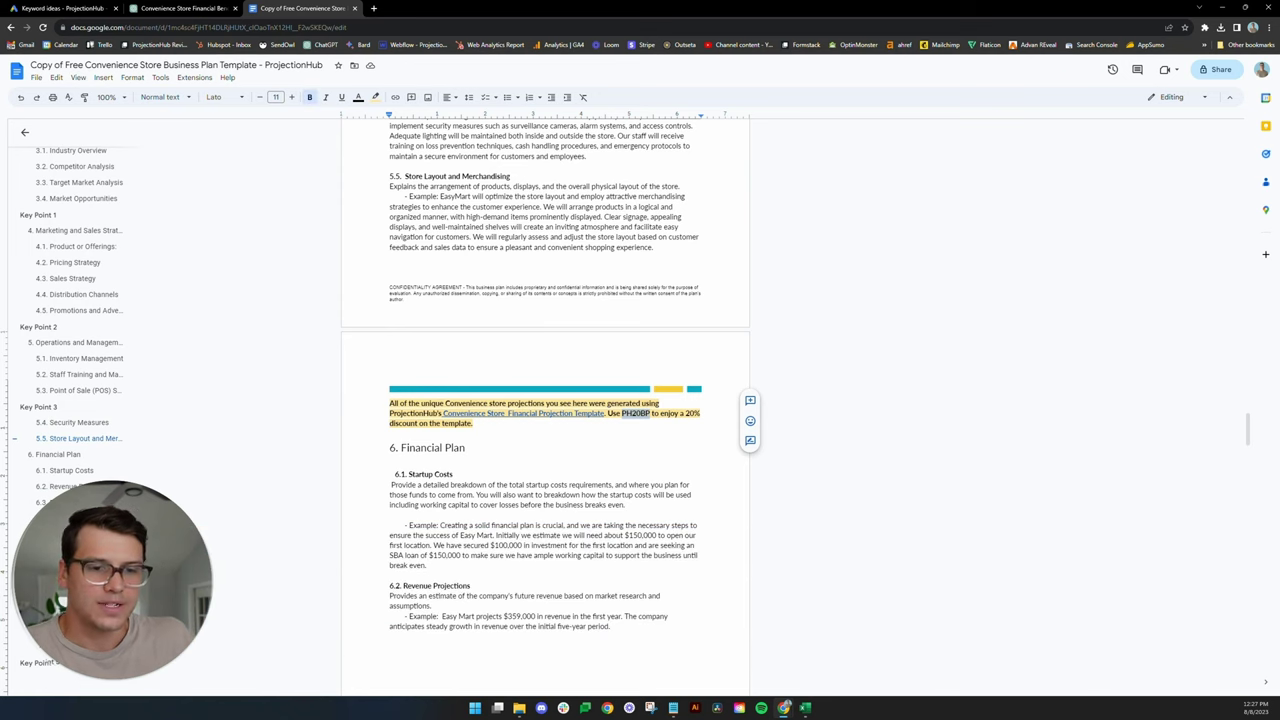
left_click(64, 470)
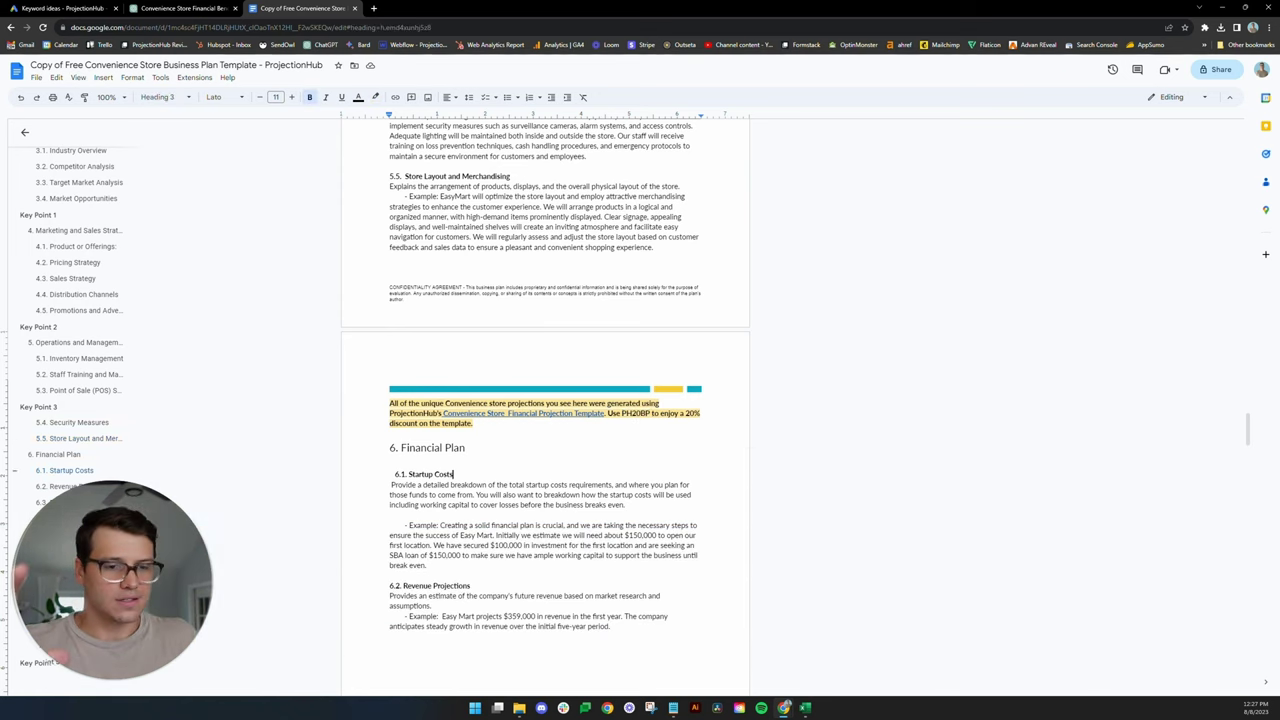